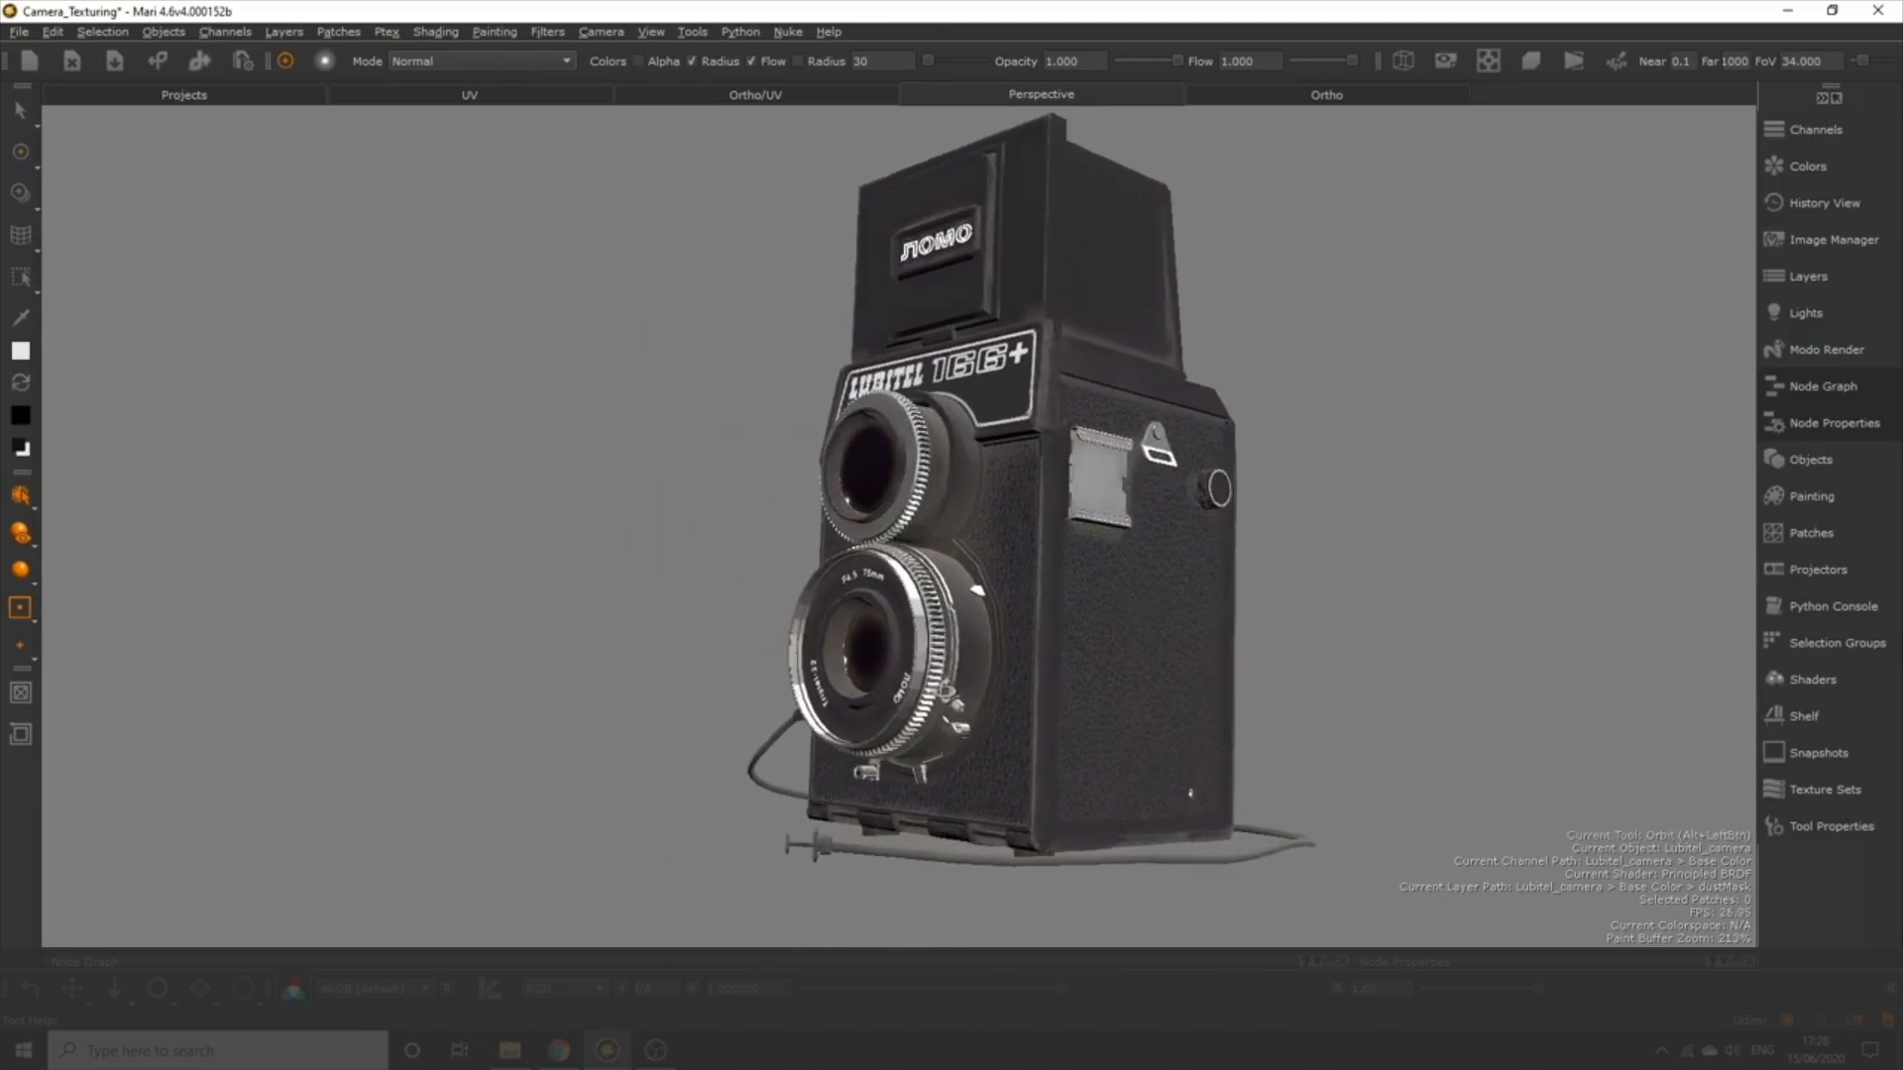
left_click_drag(888, 690, 1402, 704, "alt")
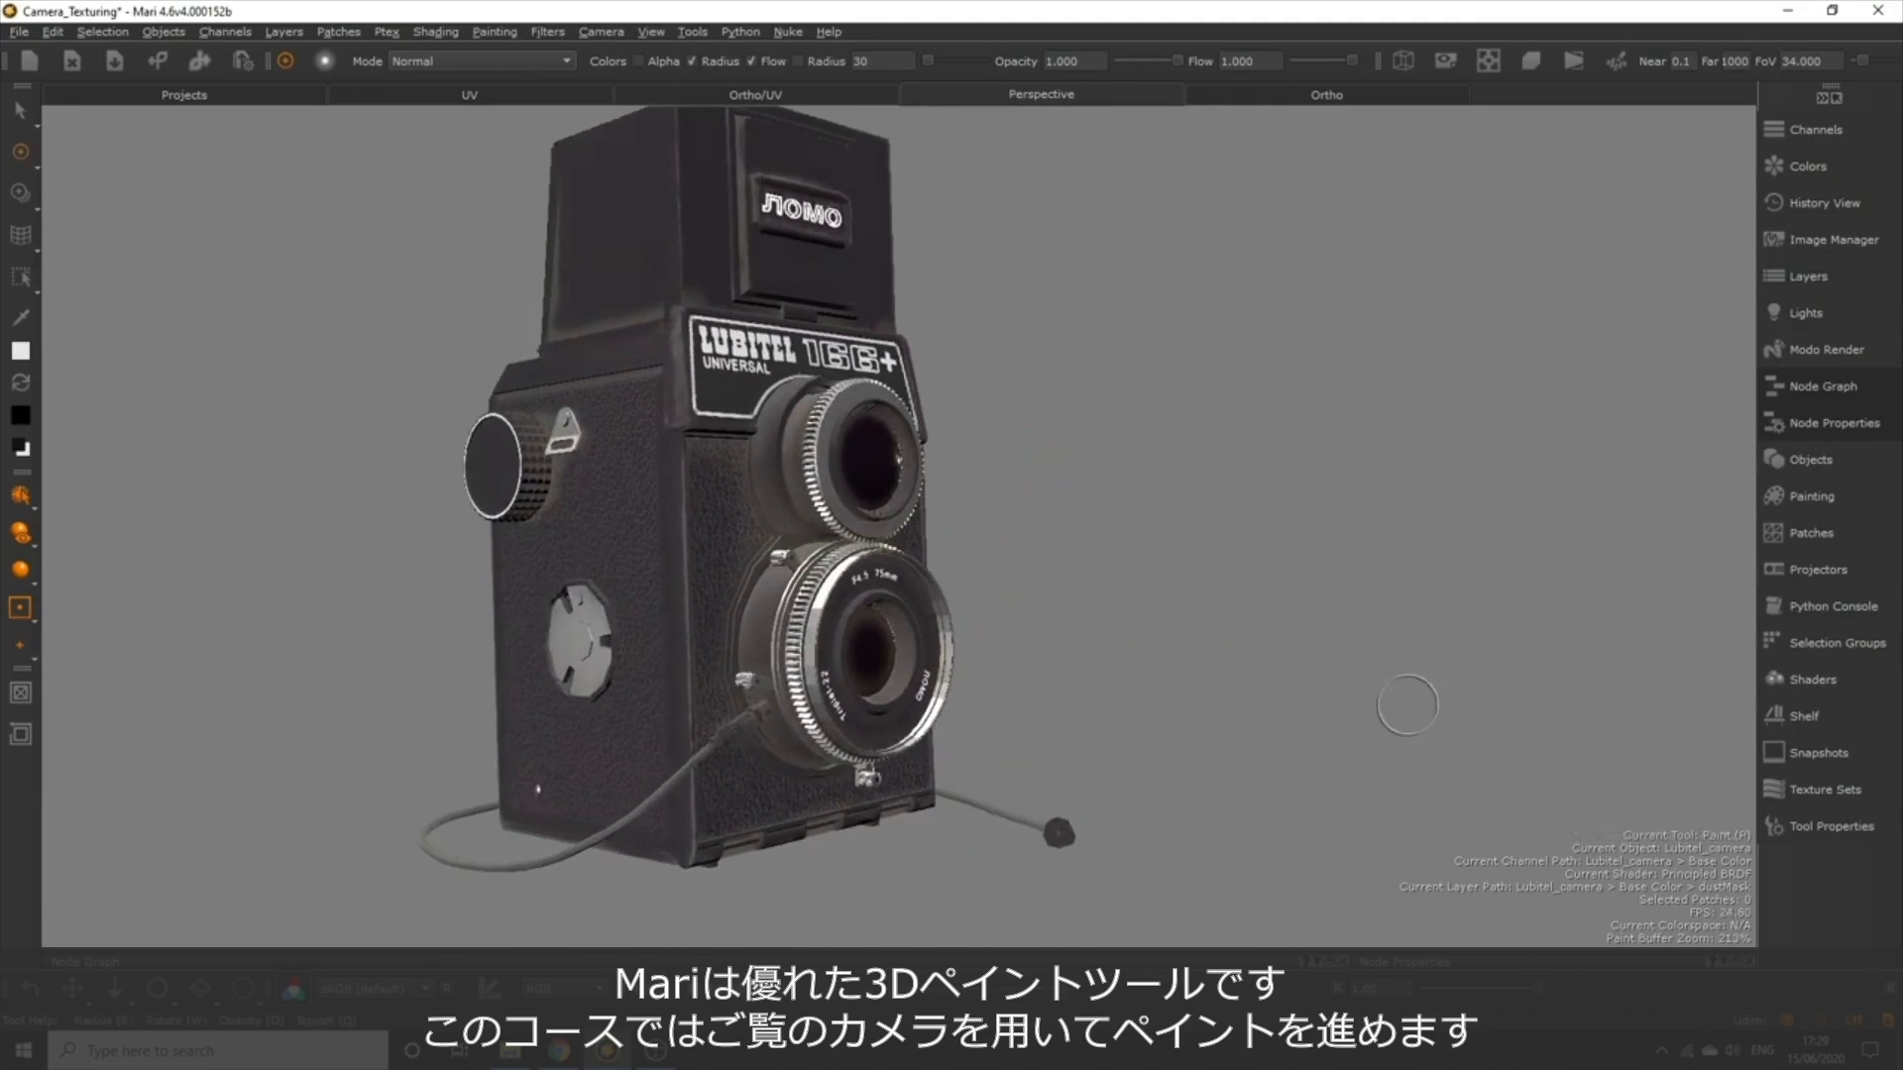
middle_click_drag(879, 707, 1045, 731, "alt")
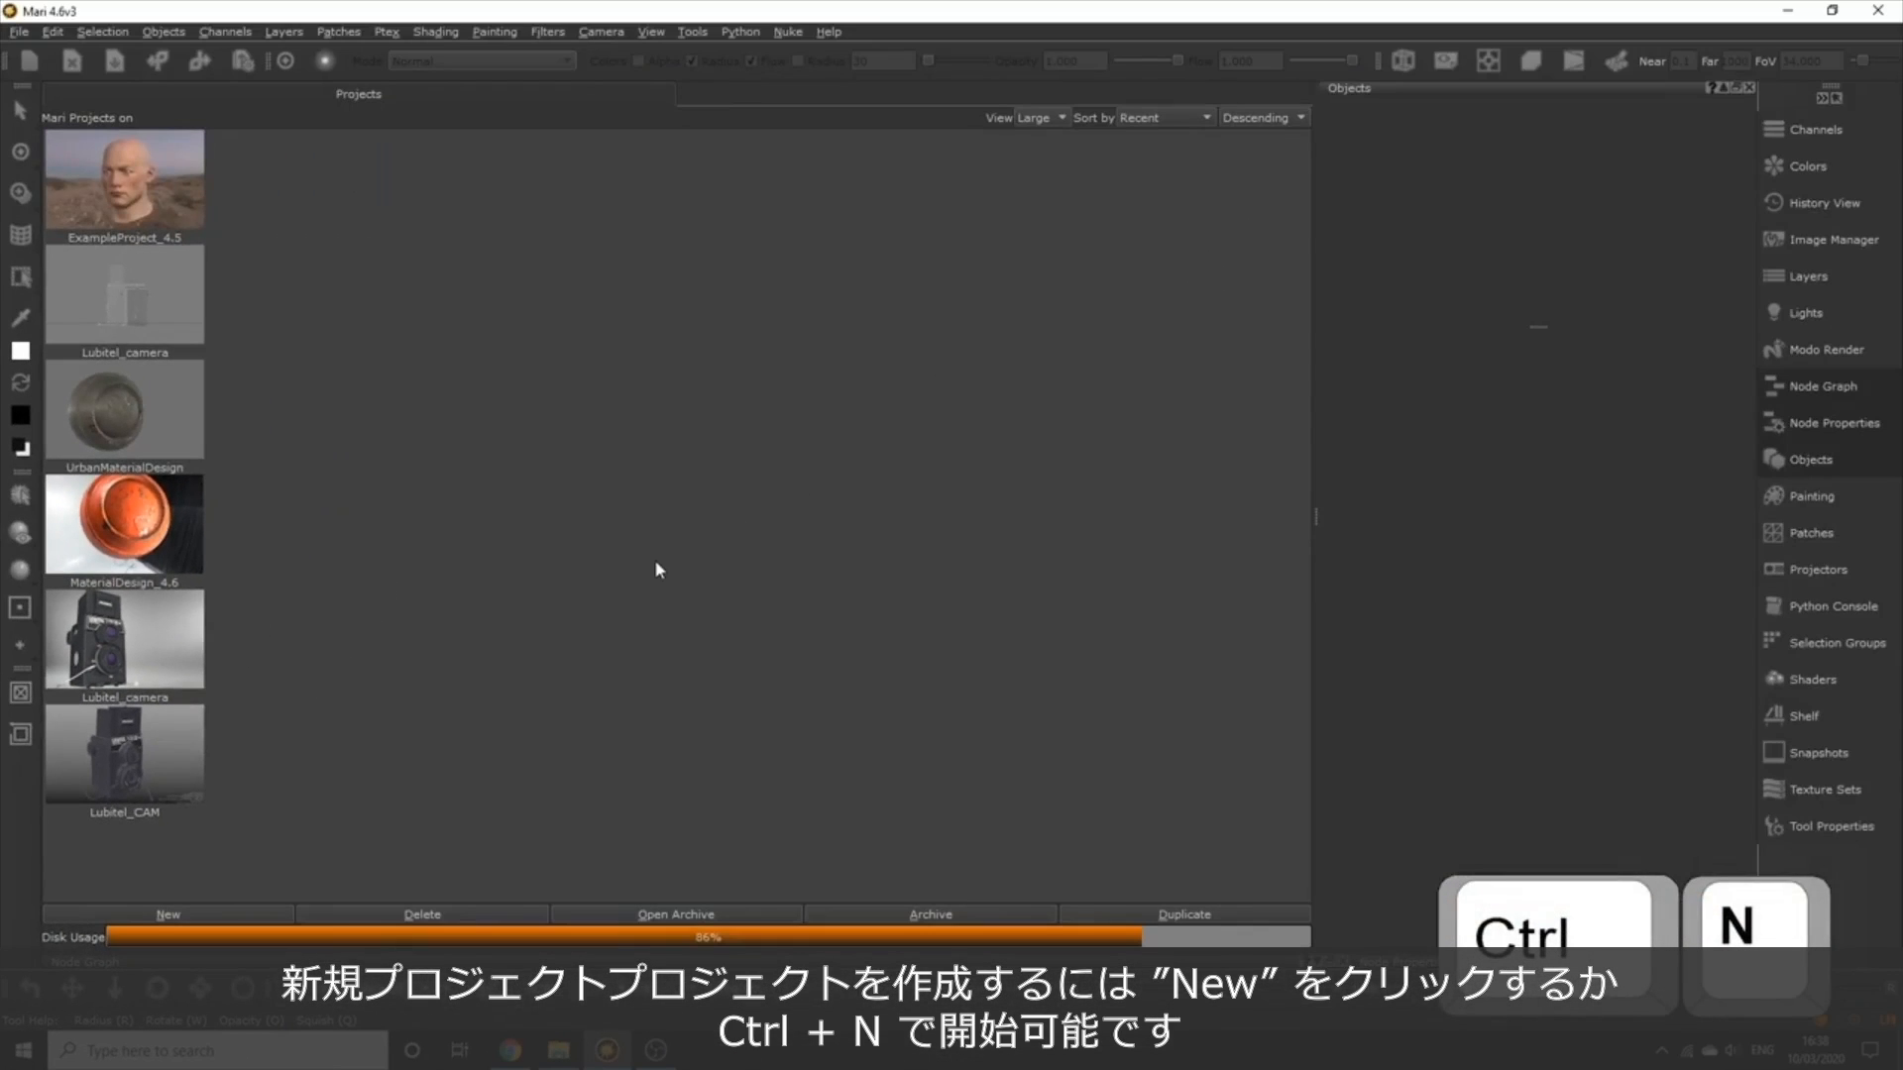
Start a new project and look through its Color Settings and Lighting options.
key("ctrl+n")
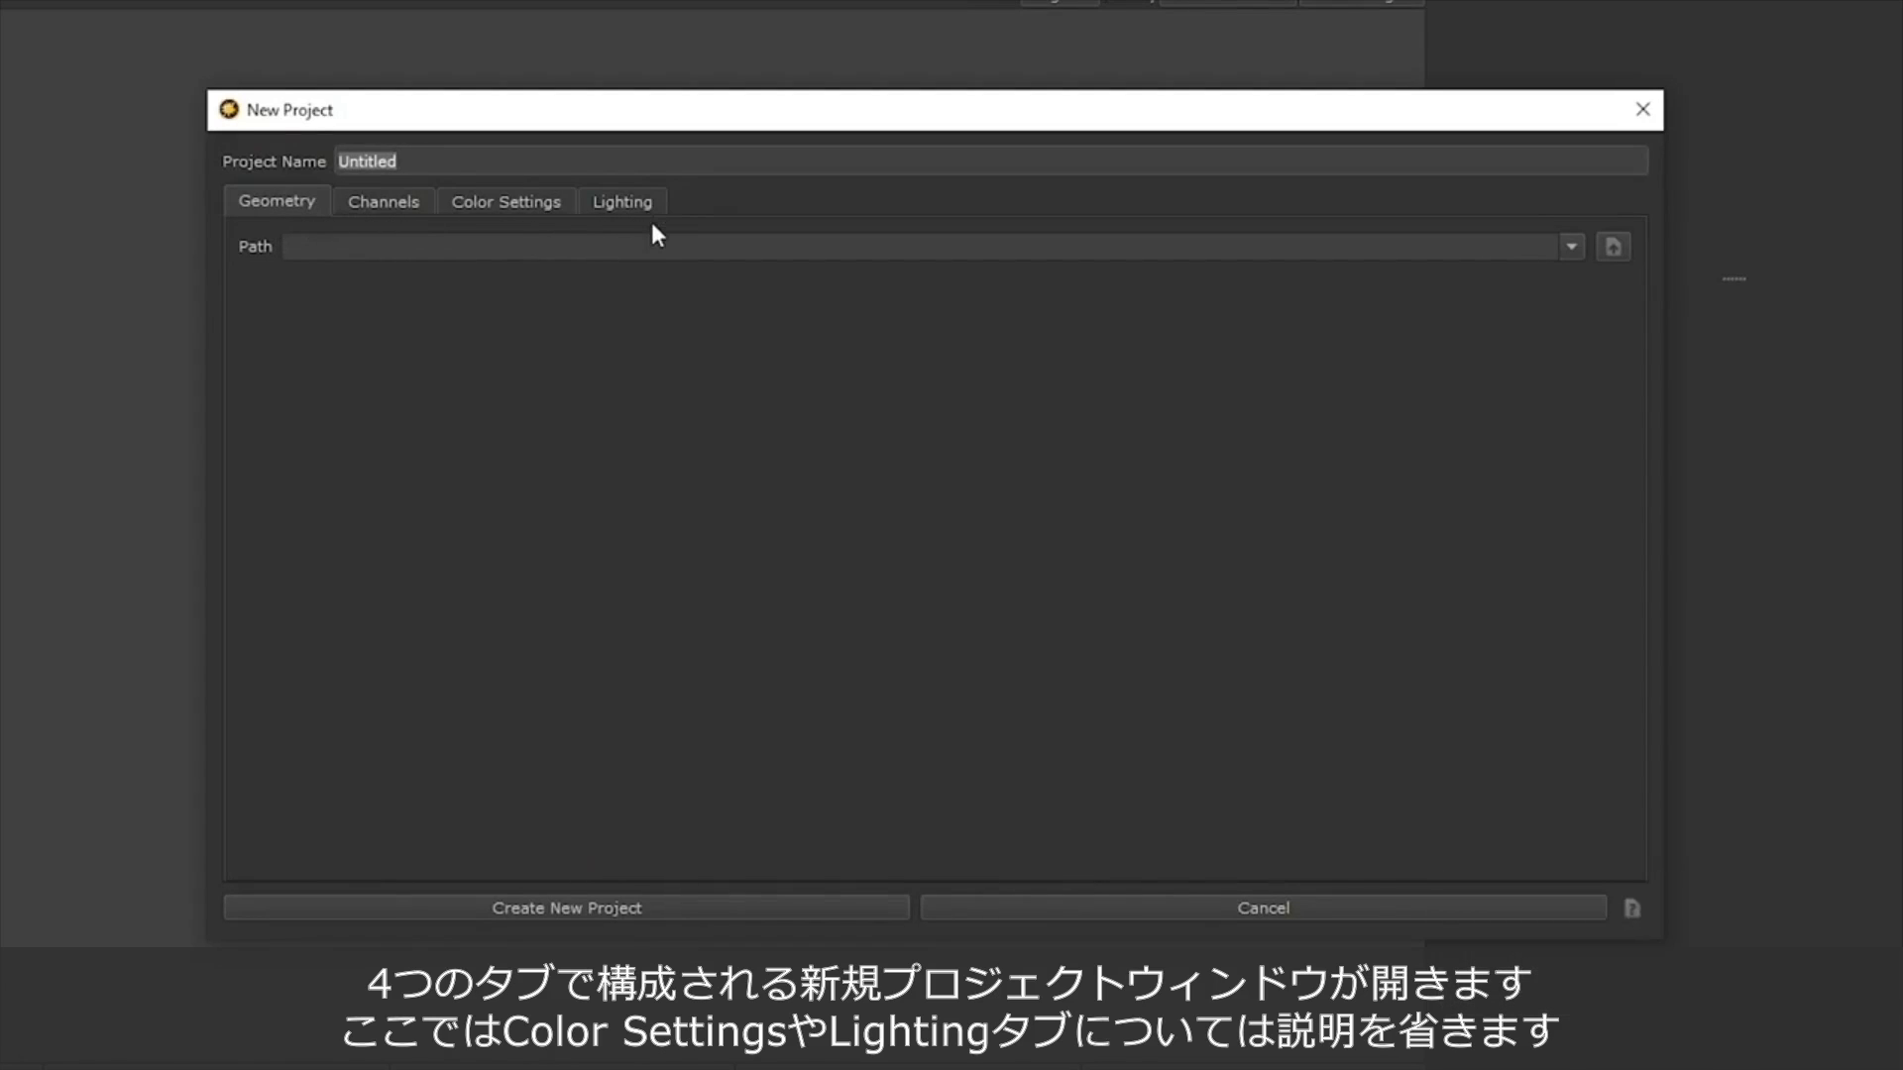
left_click(485, 202)
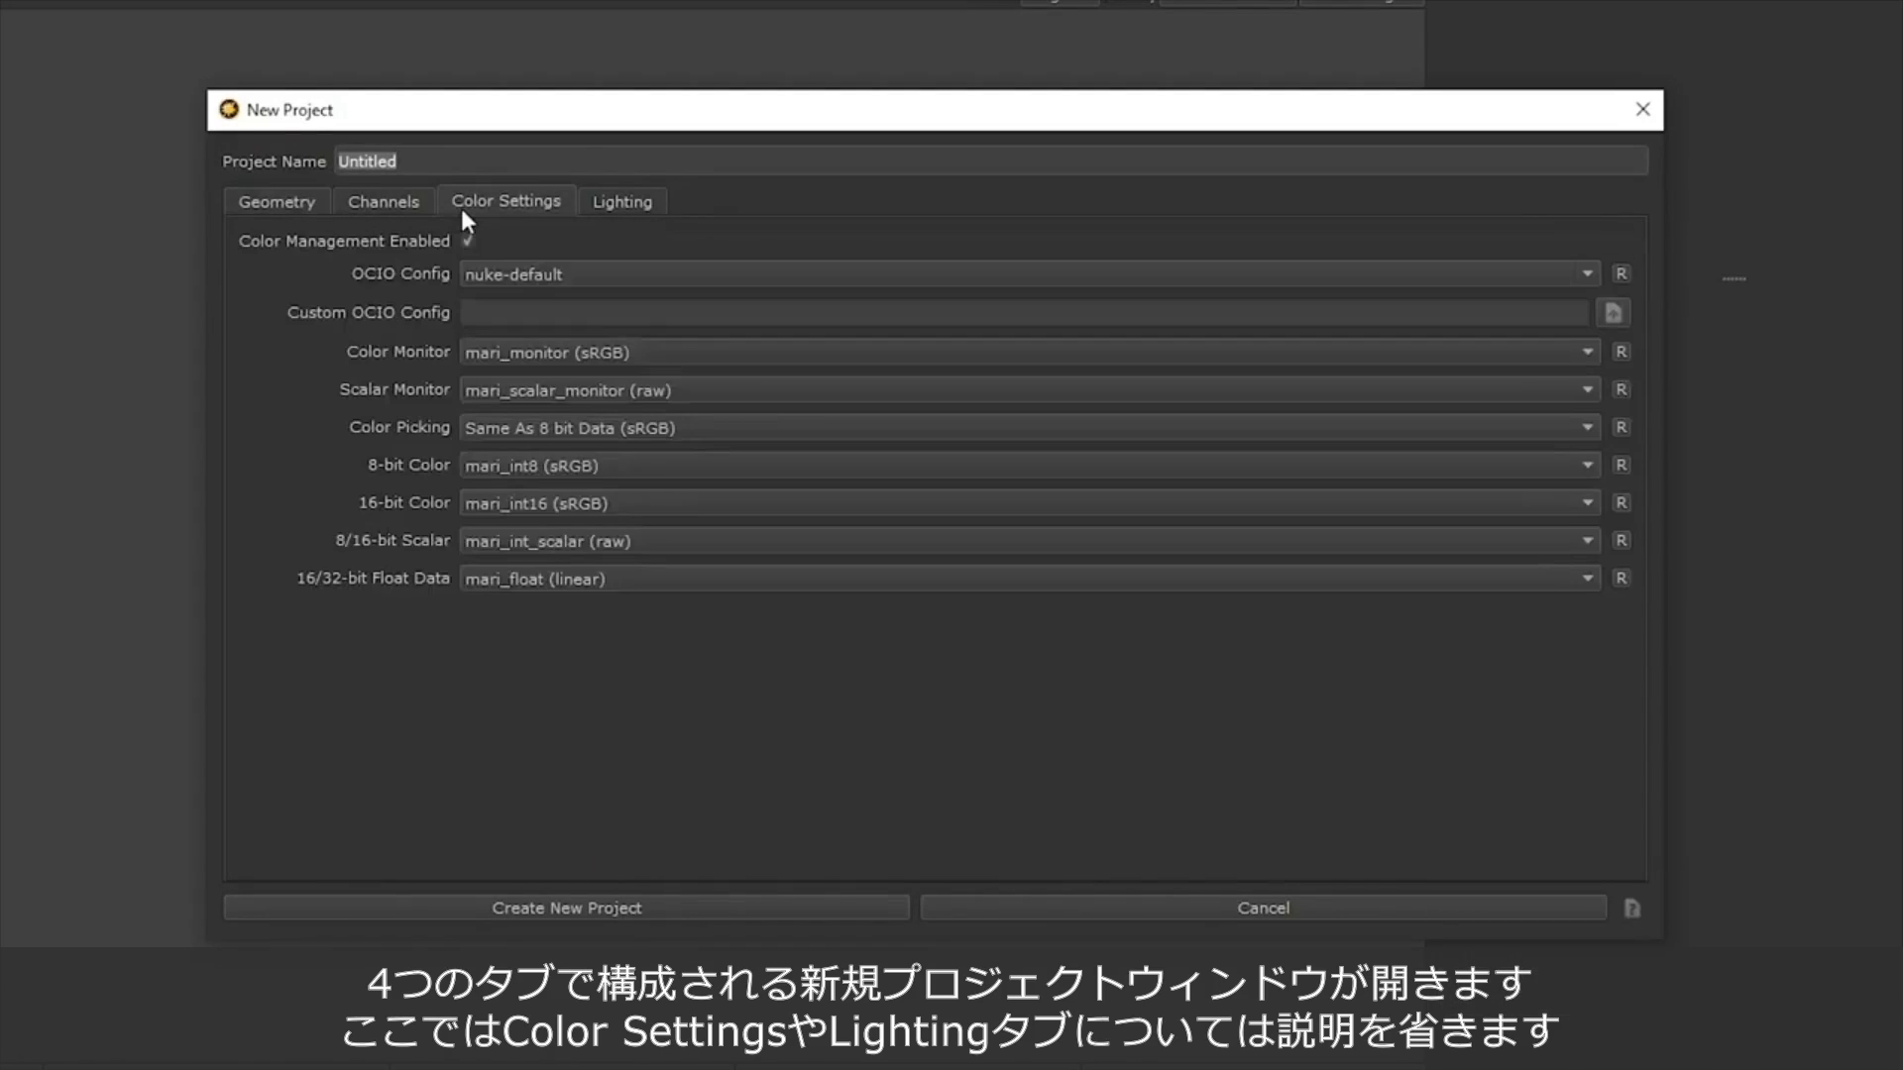
left_click(646, 204)
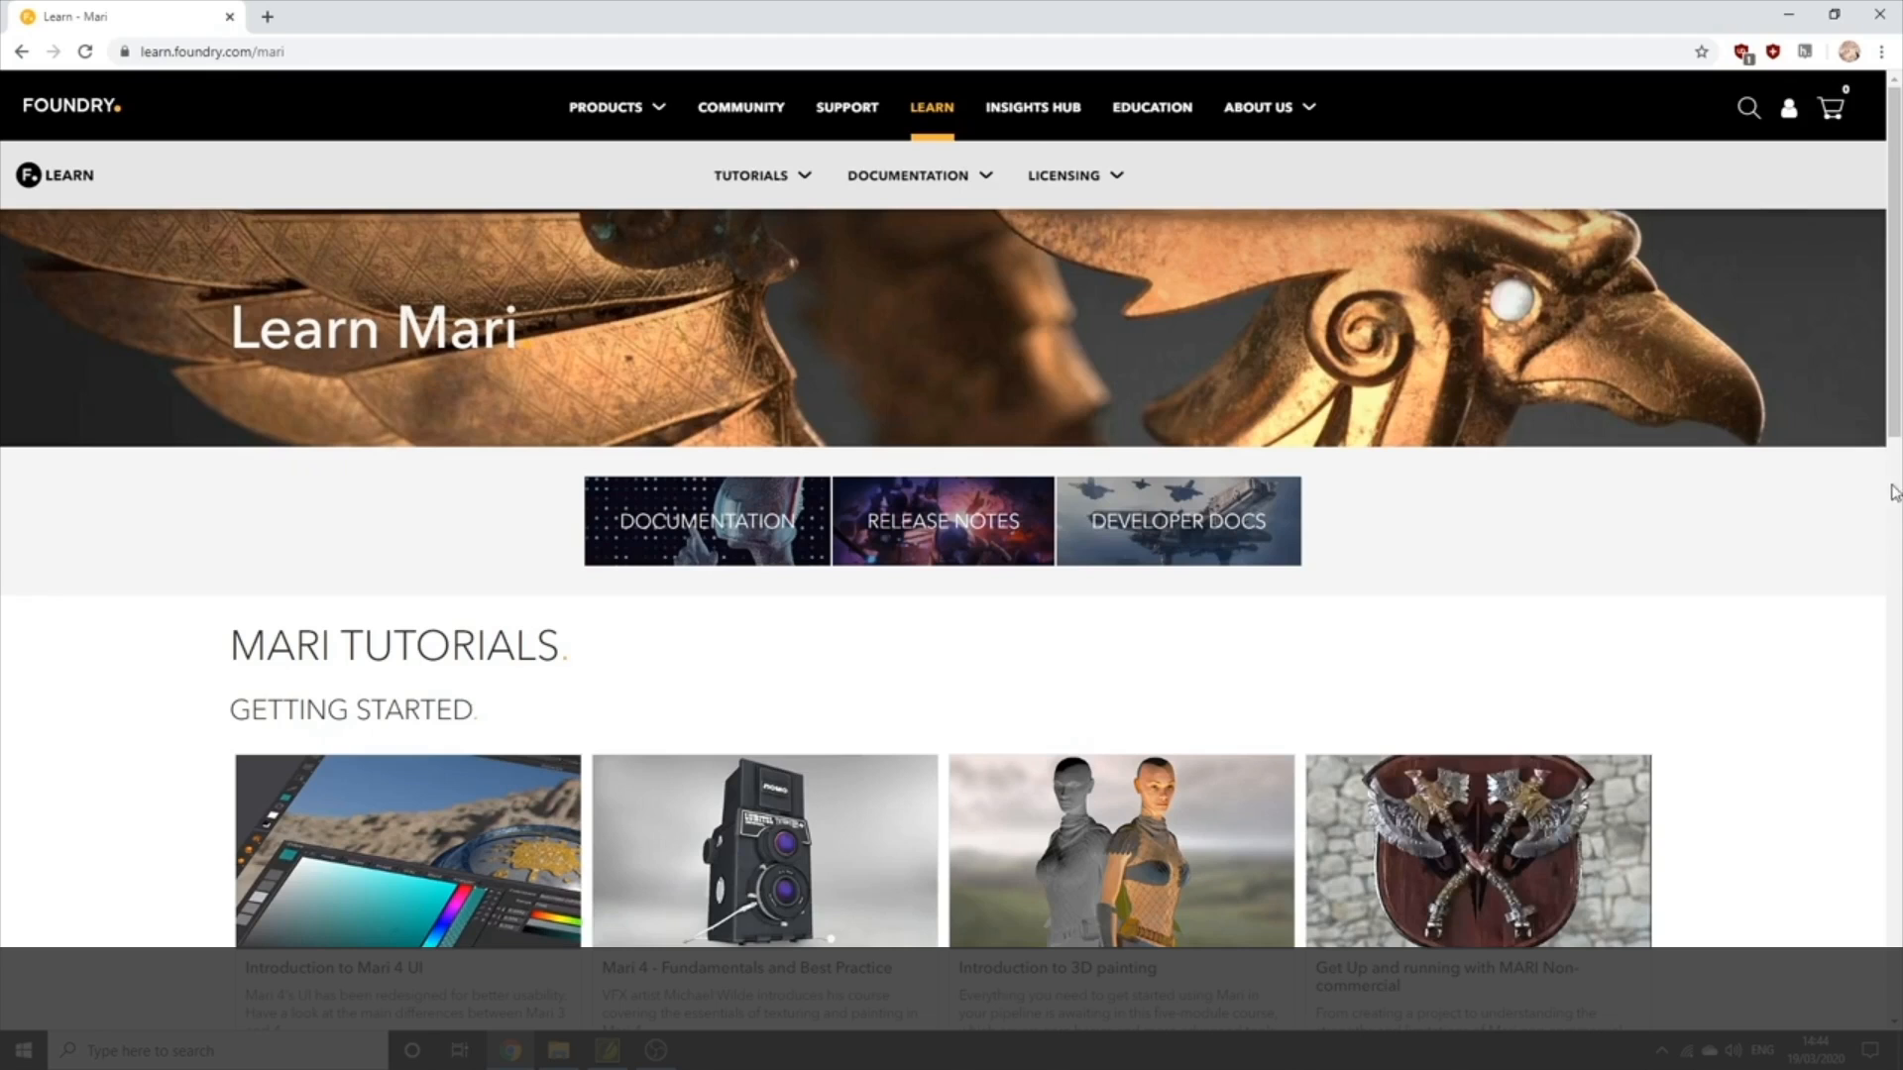
Switch to the browser, open the "Mari 4 - Fundamentals and Best Practice" course from the Learn Mari page and look through its contents.
scroll(1898, 459, "down", 3)
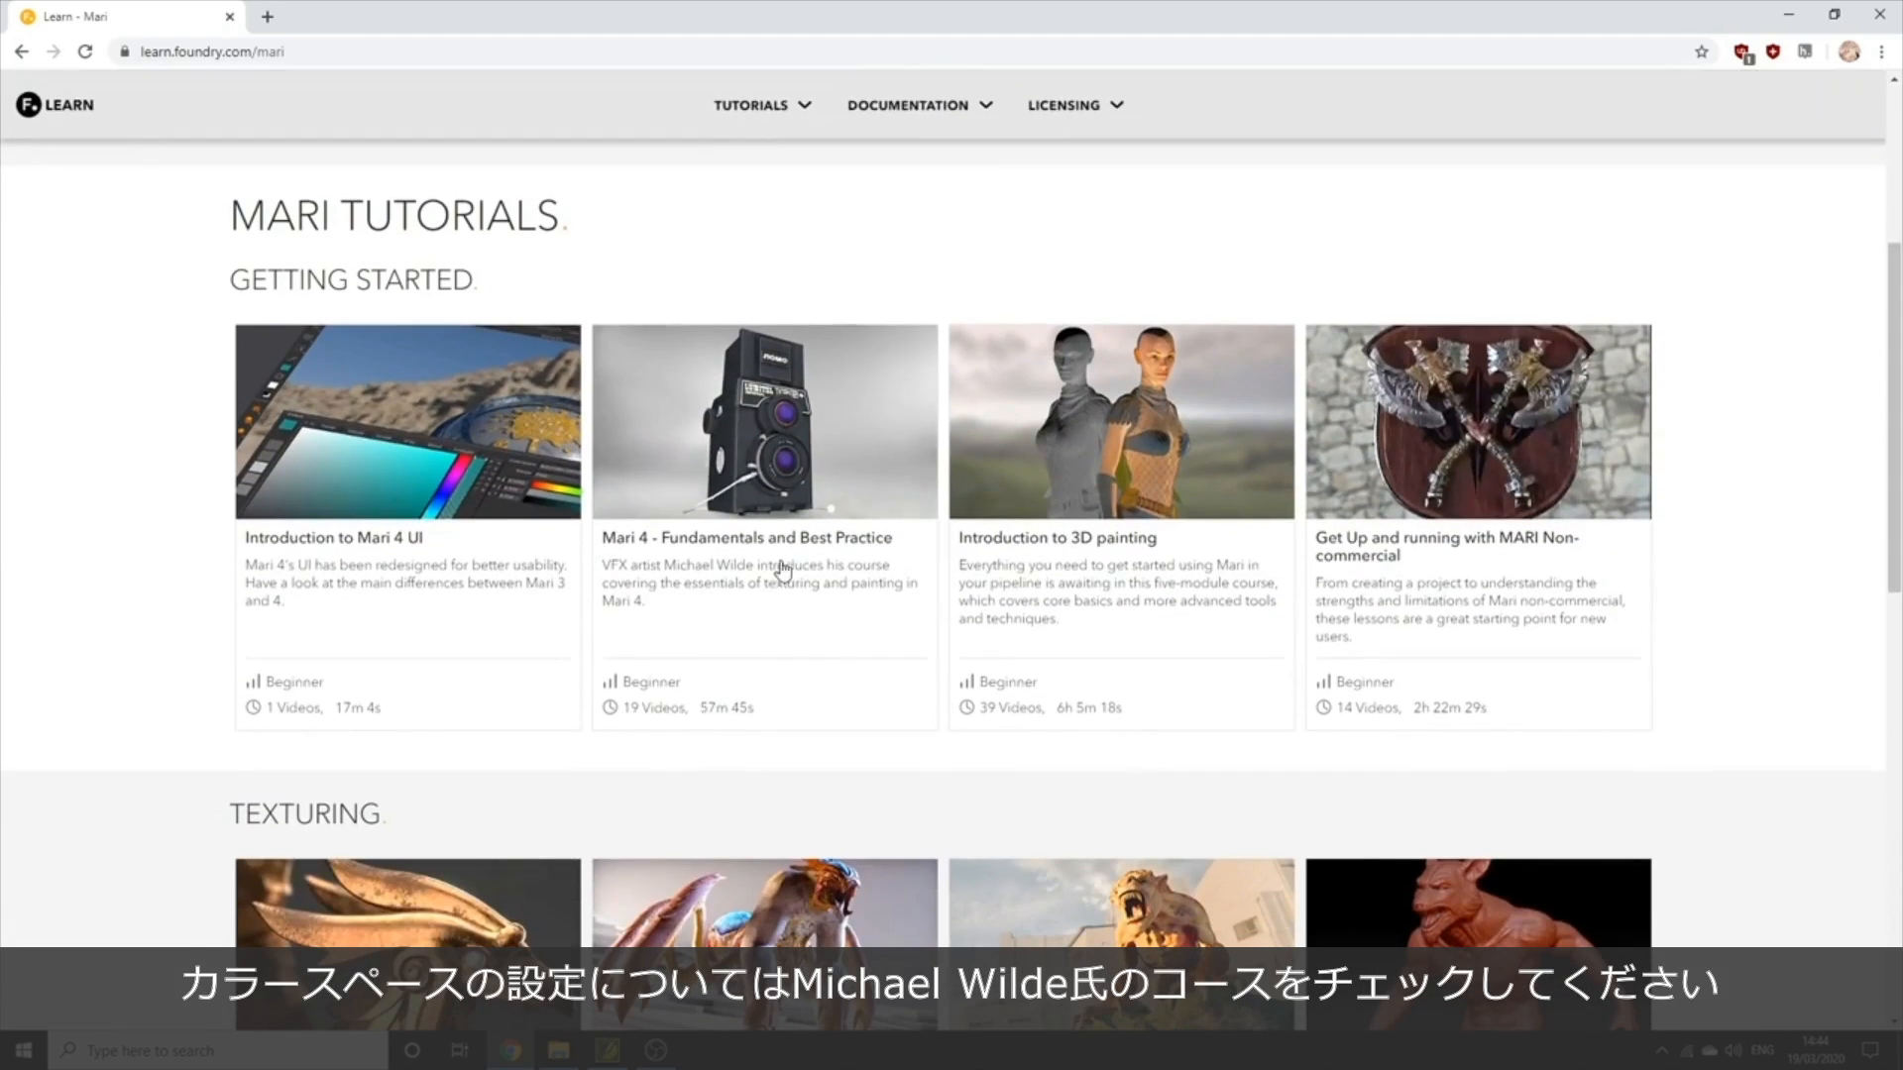
left_click(778, 552)
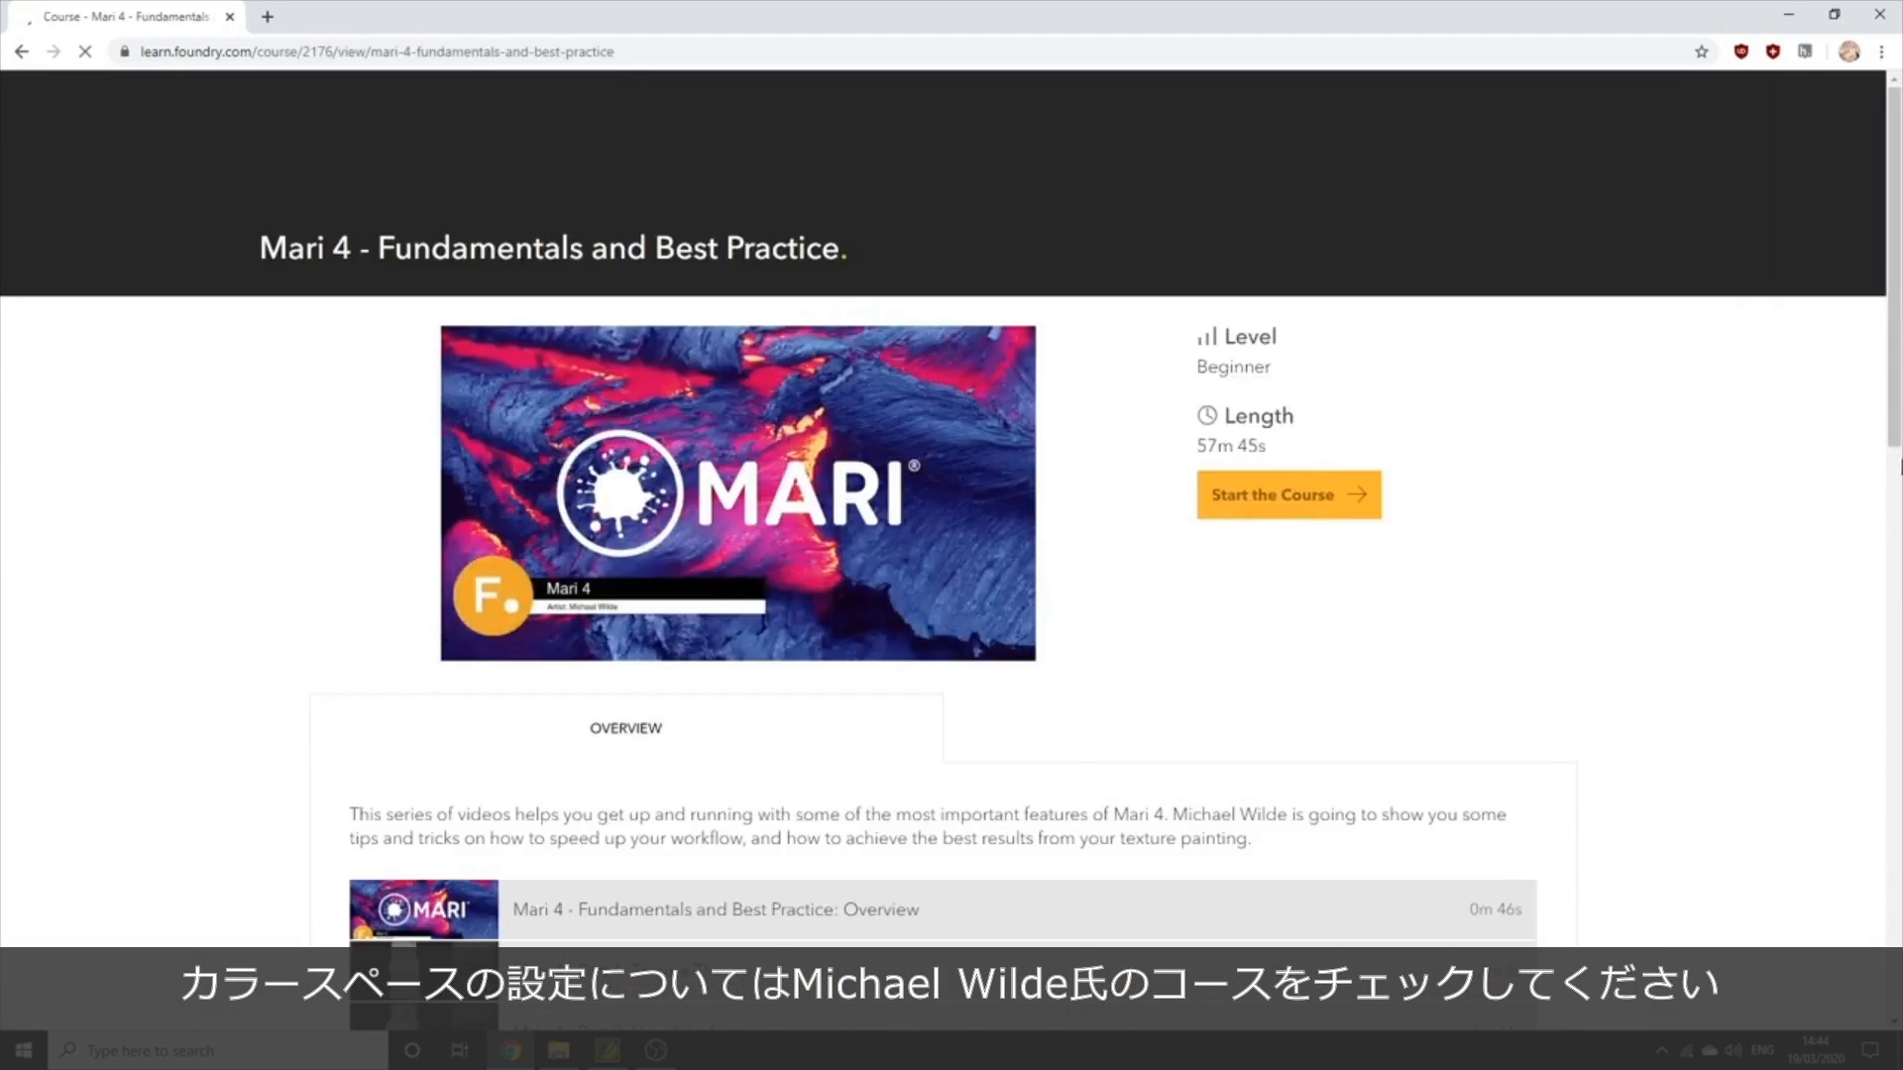
scroll(1890, 446, "down", 1)
scroll(1890, 446, "down", 3)
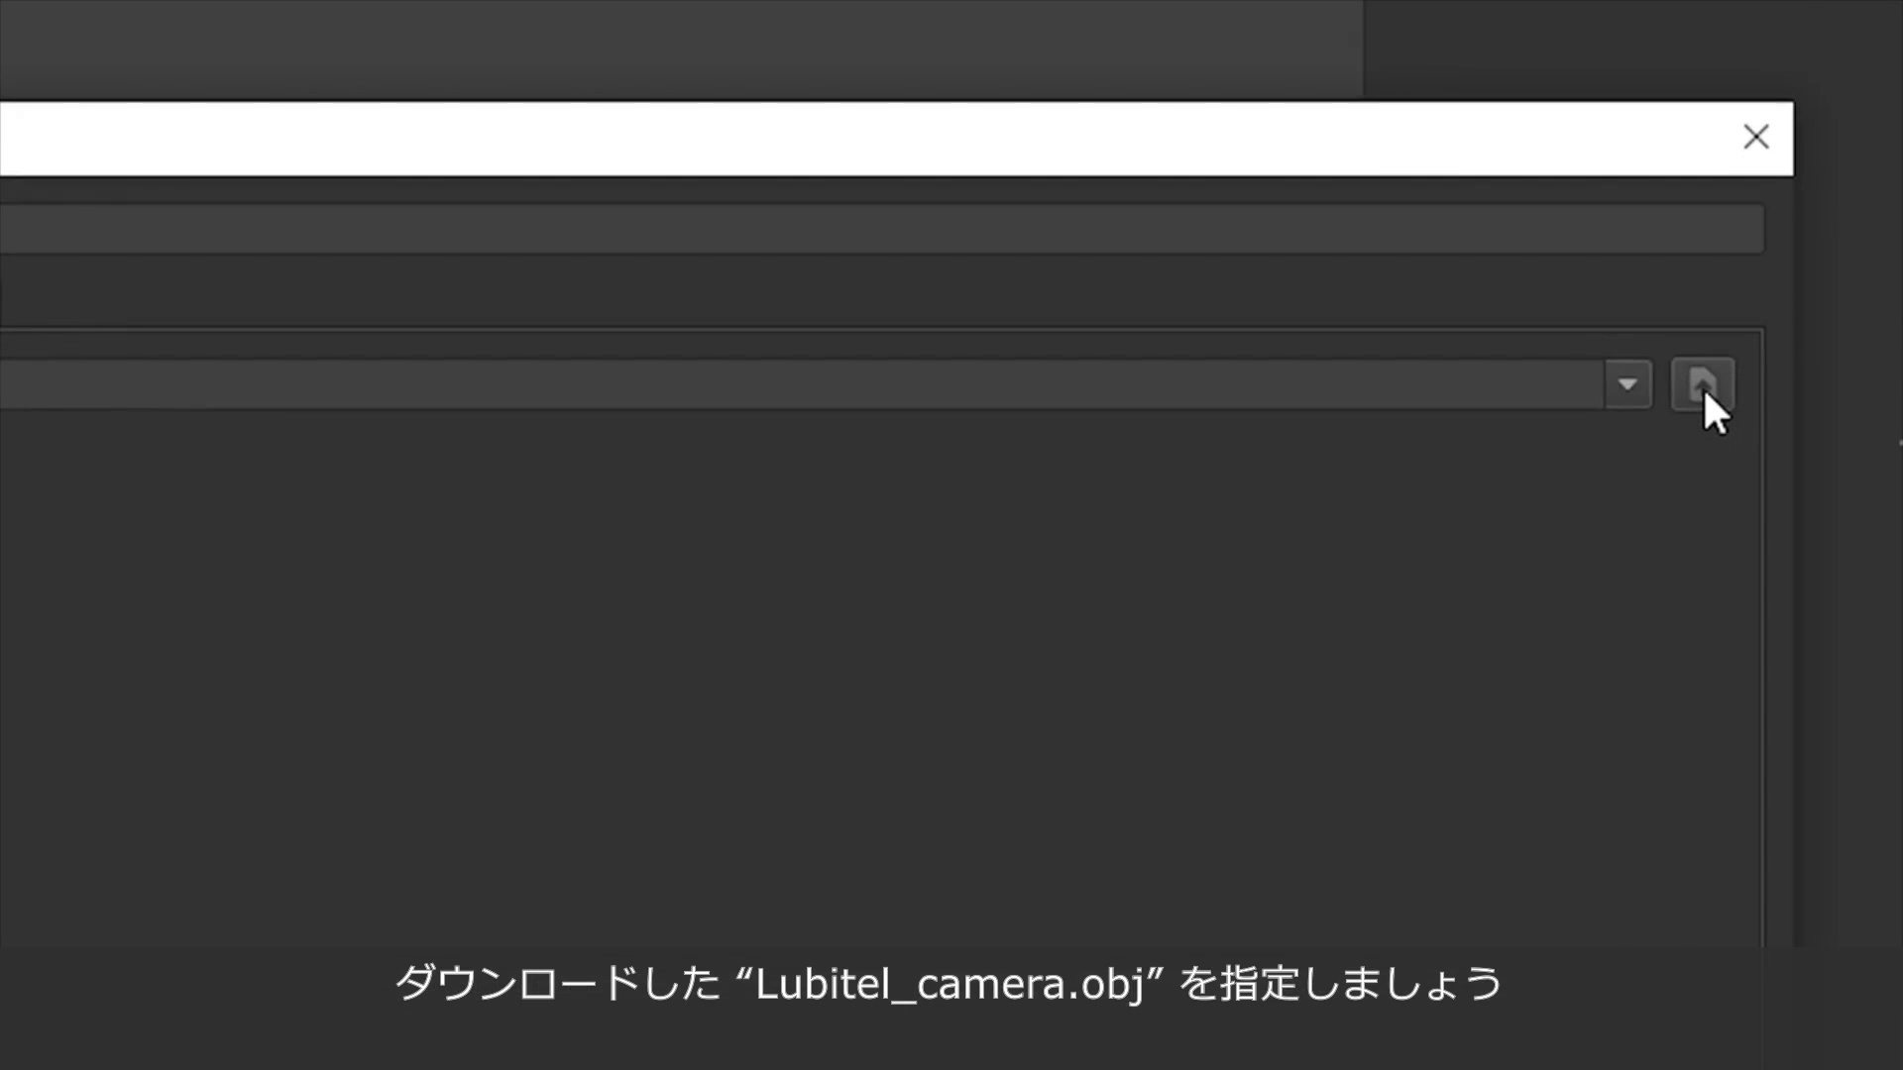
Load the Lubitel_camera.obj mesh from D:/Work/Mari/Assets as the project geometry, with selection groups set to Create From Face Groups.
left_click(1703, 385)
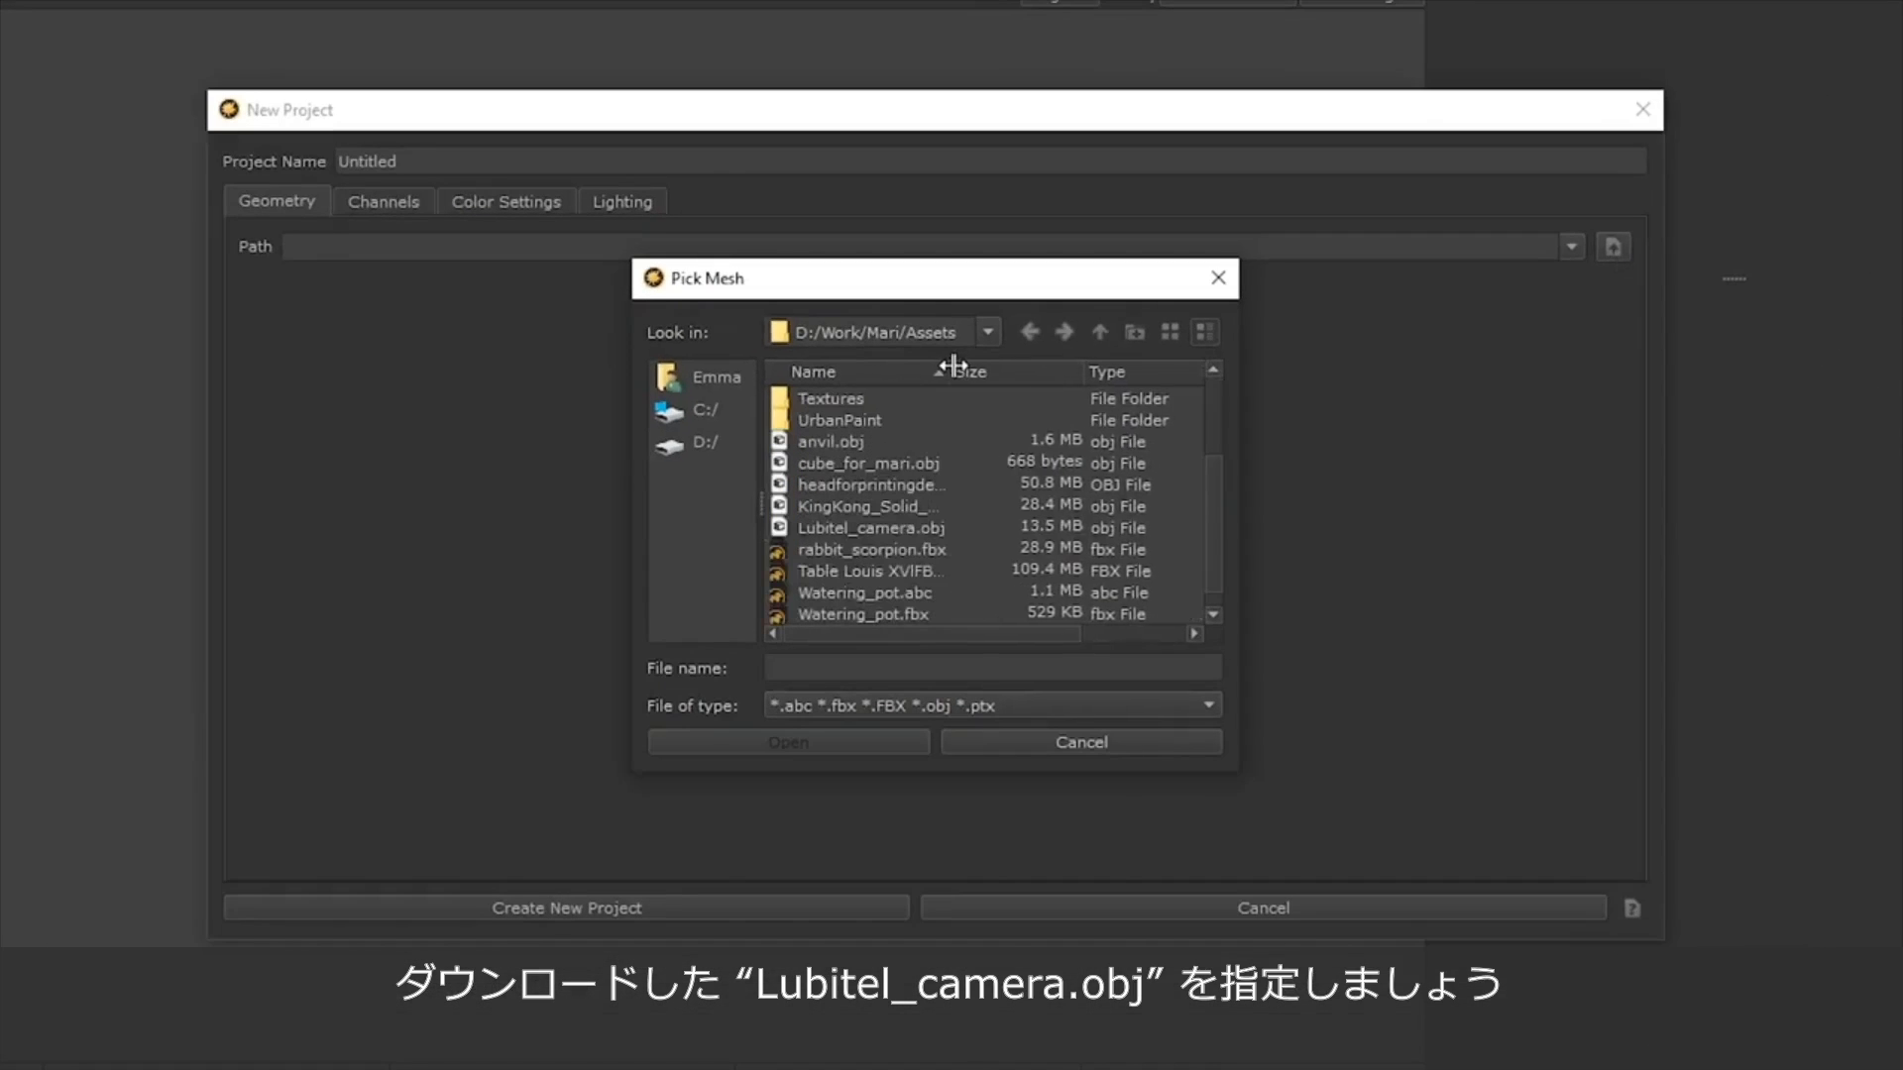
left_click_drag(953, 366, 972, 367)
left_click(860, 527)
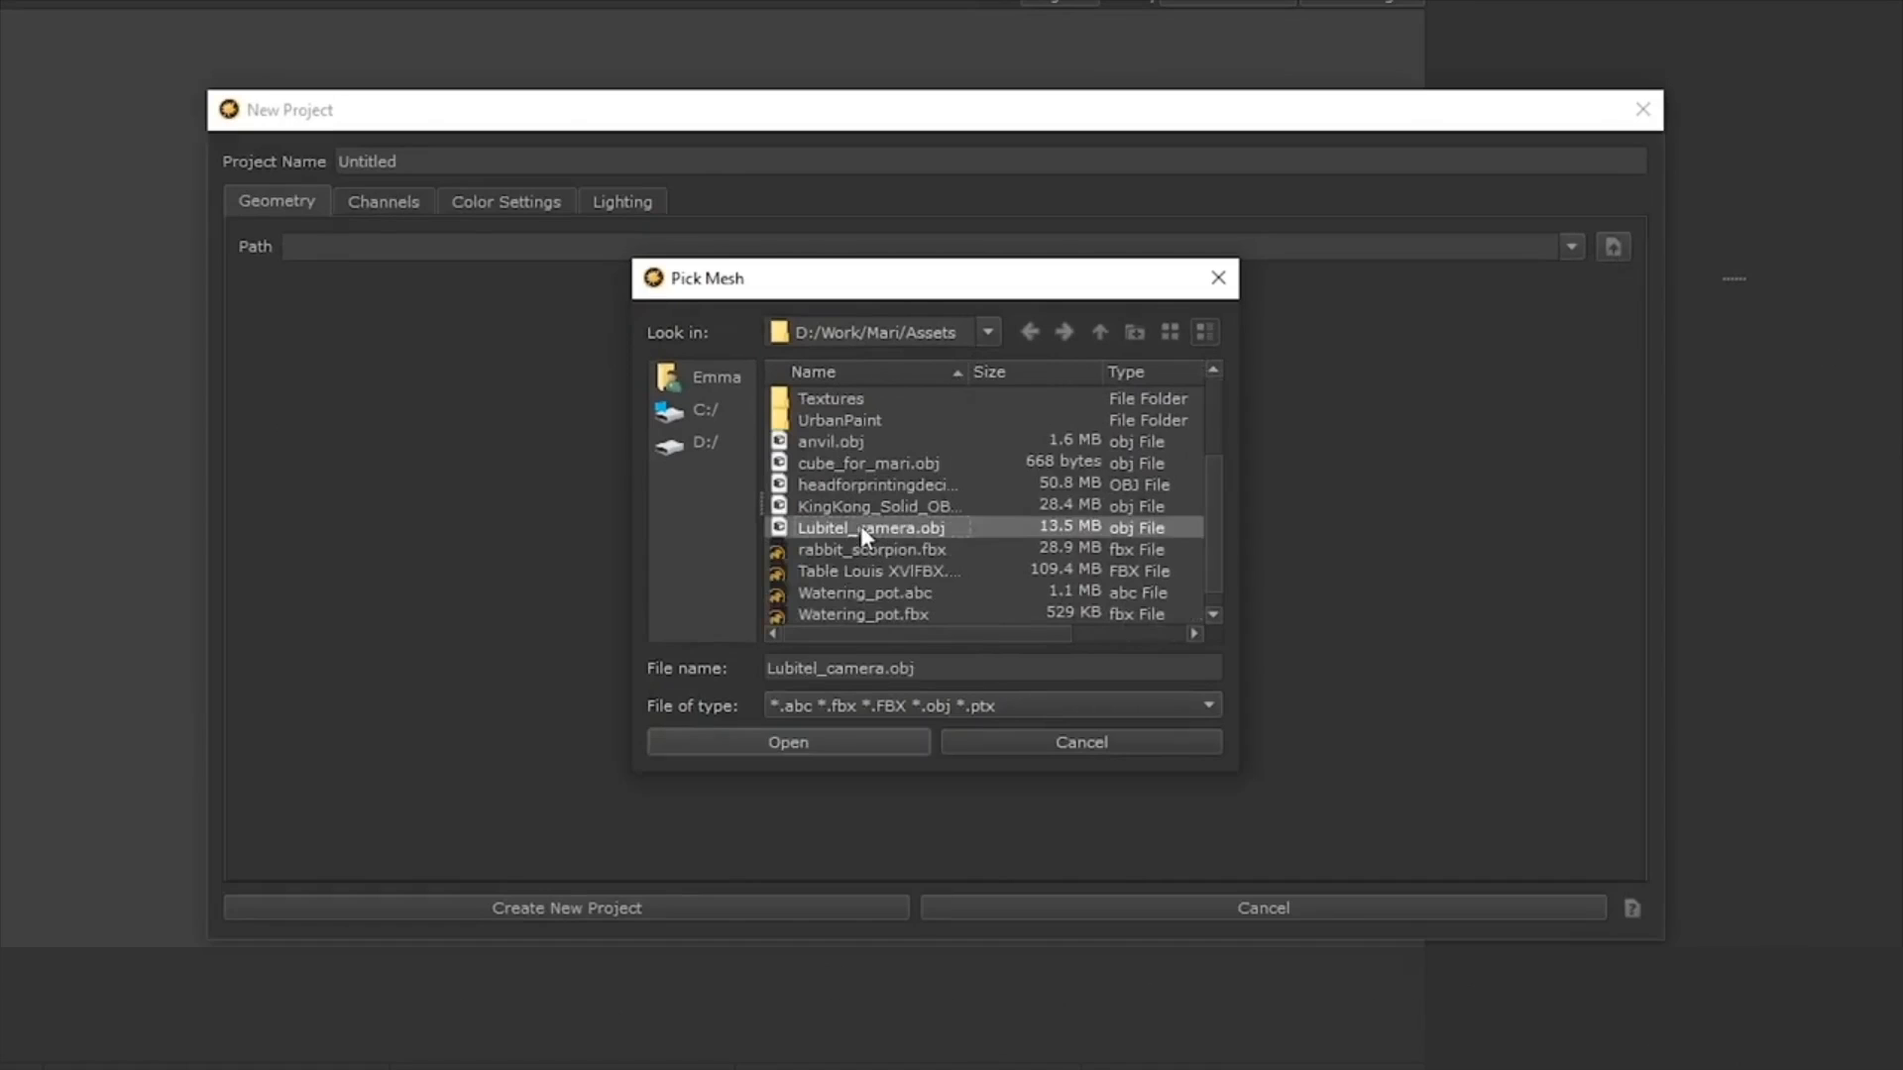
left_click(823, 741)
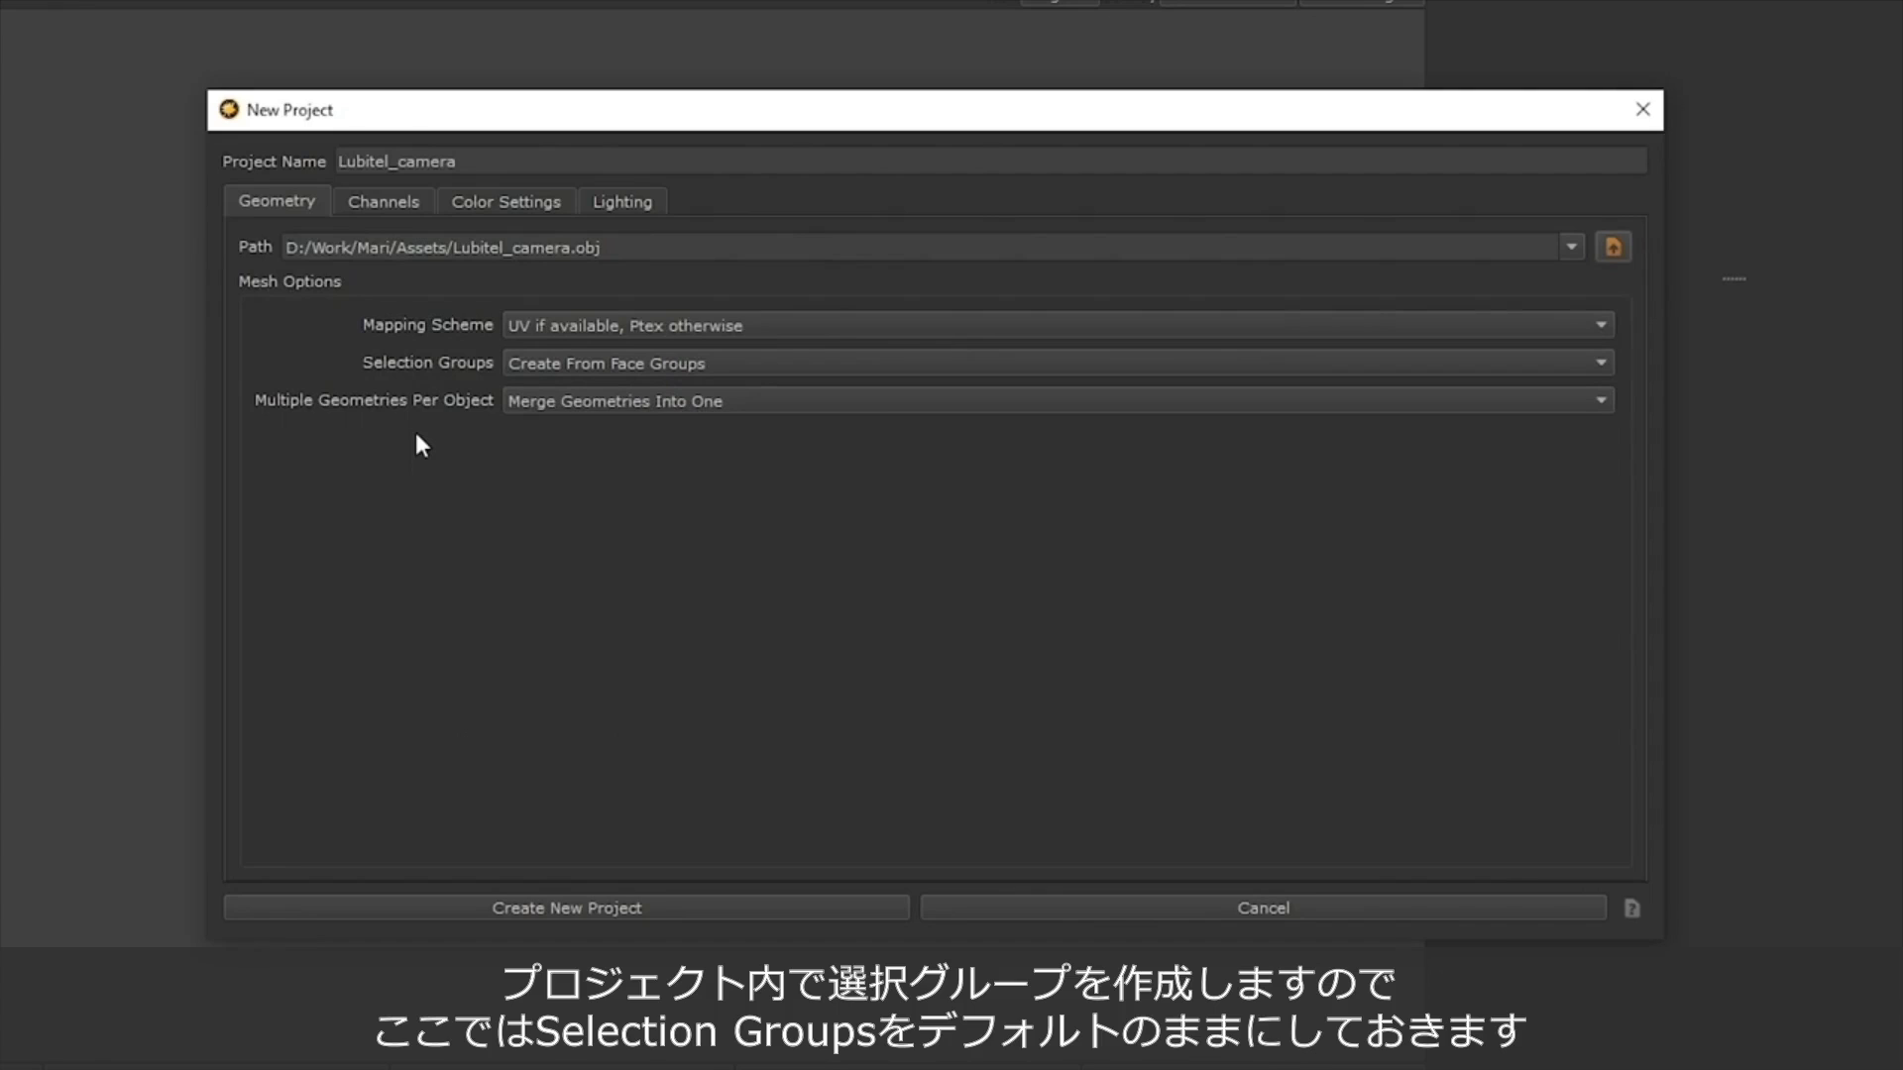
left_click(782, 375)
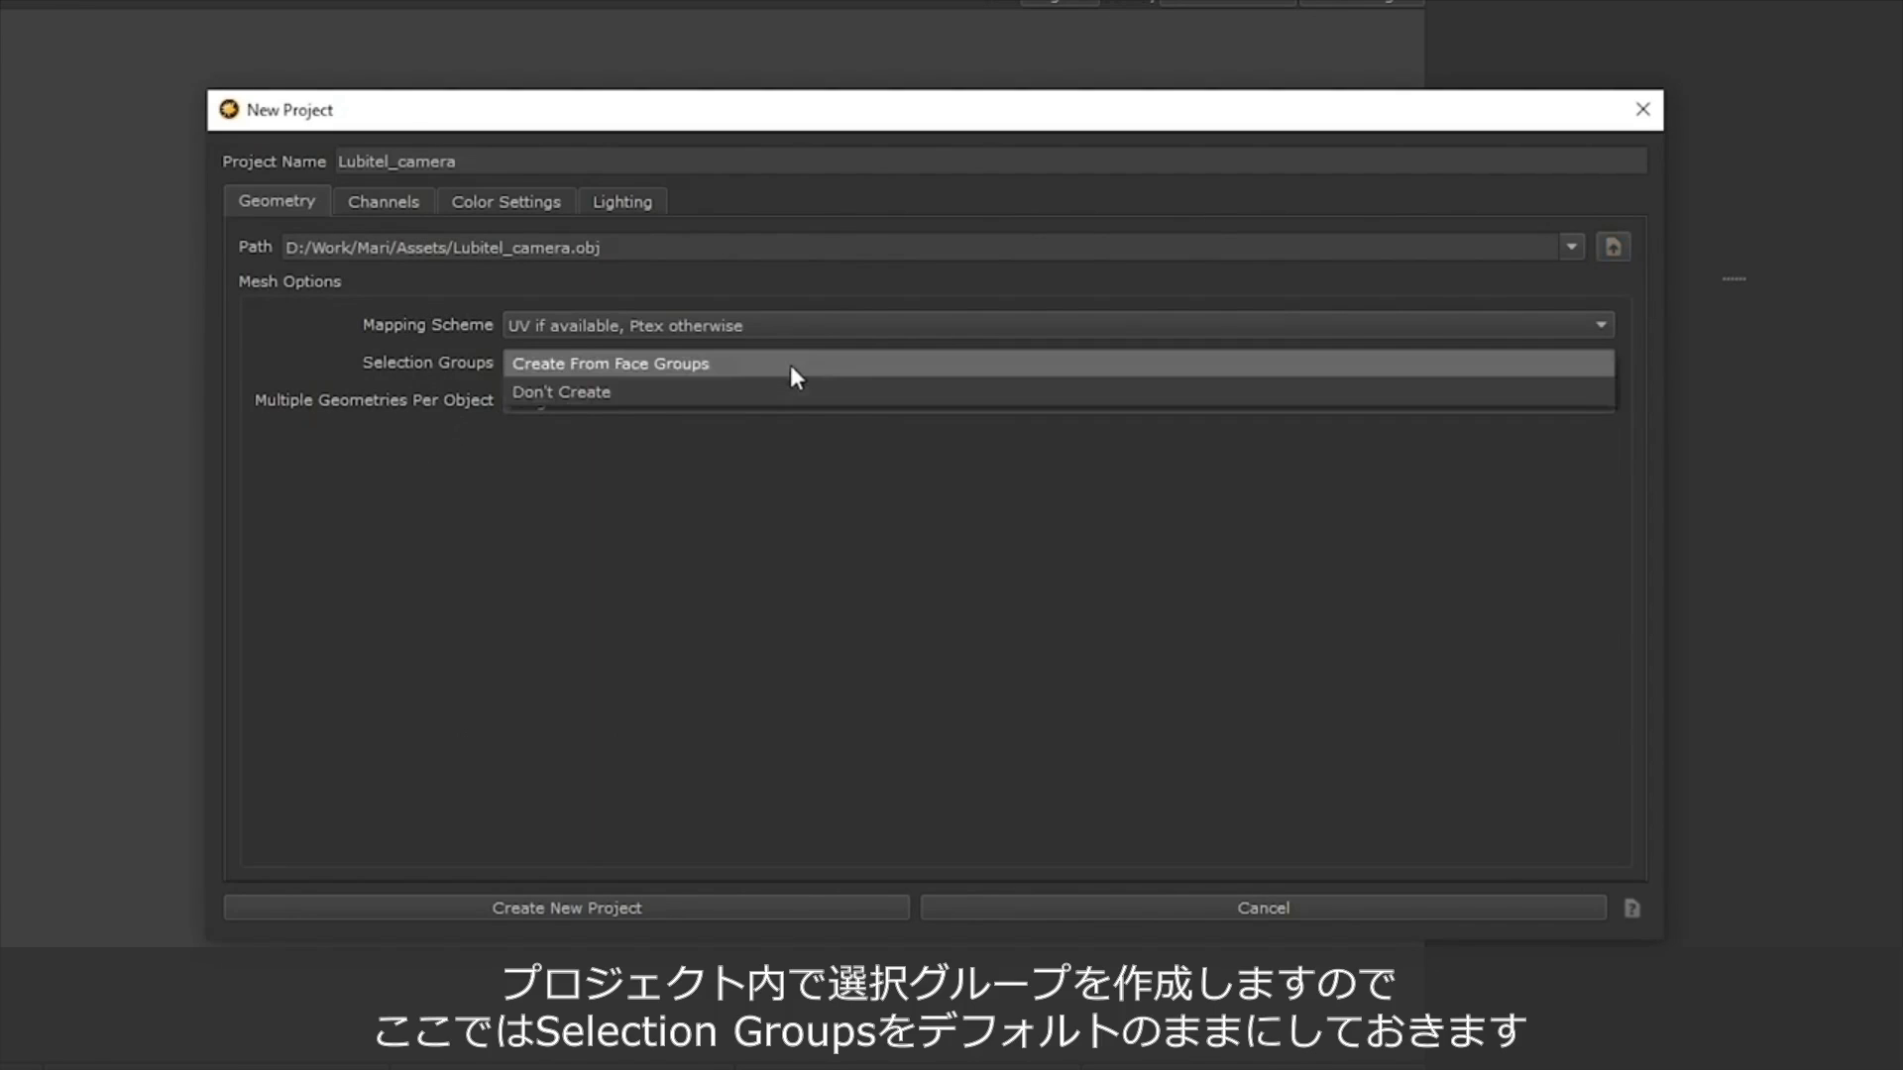
left_click(562, 365)
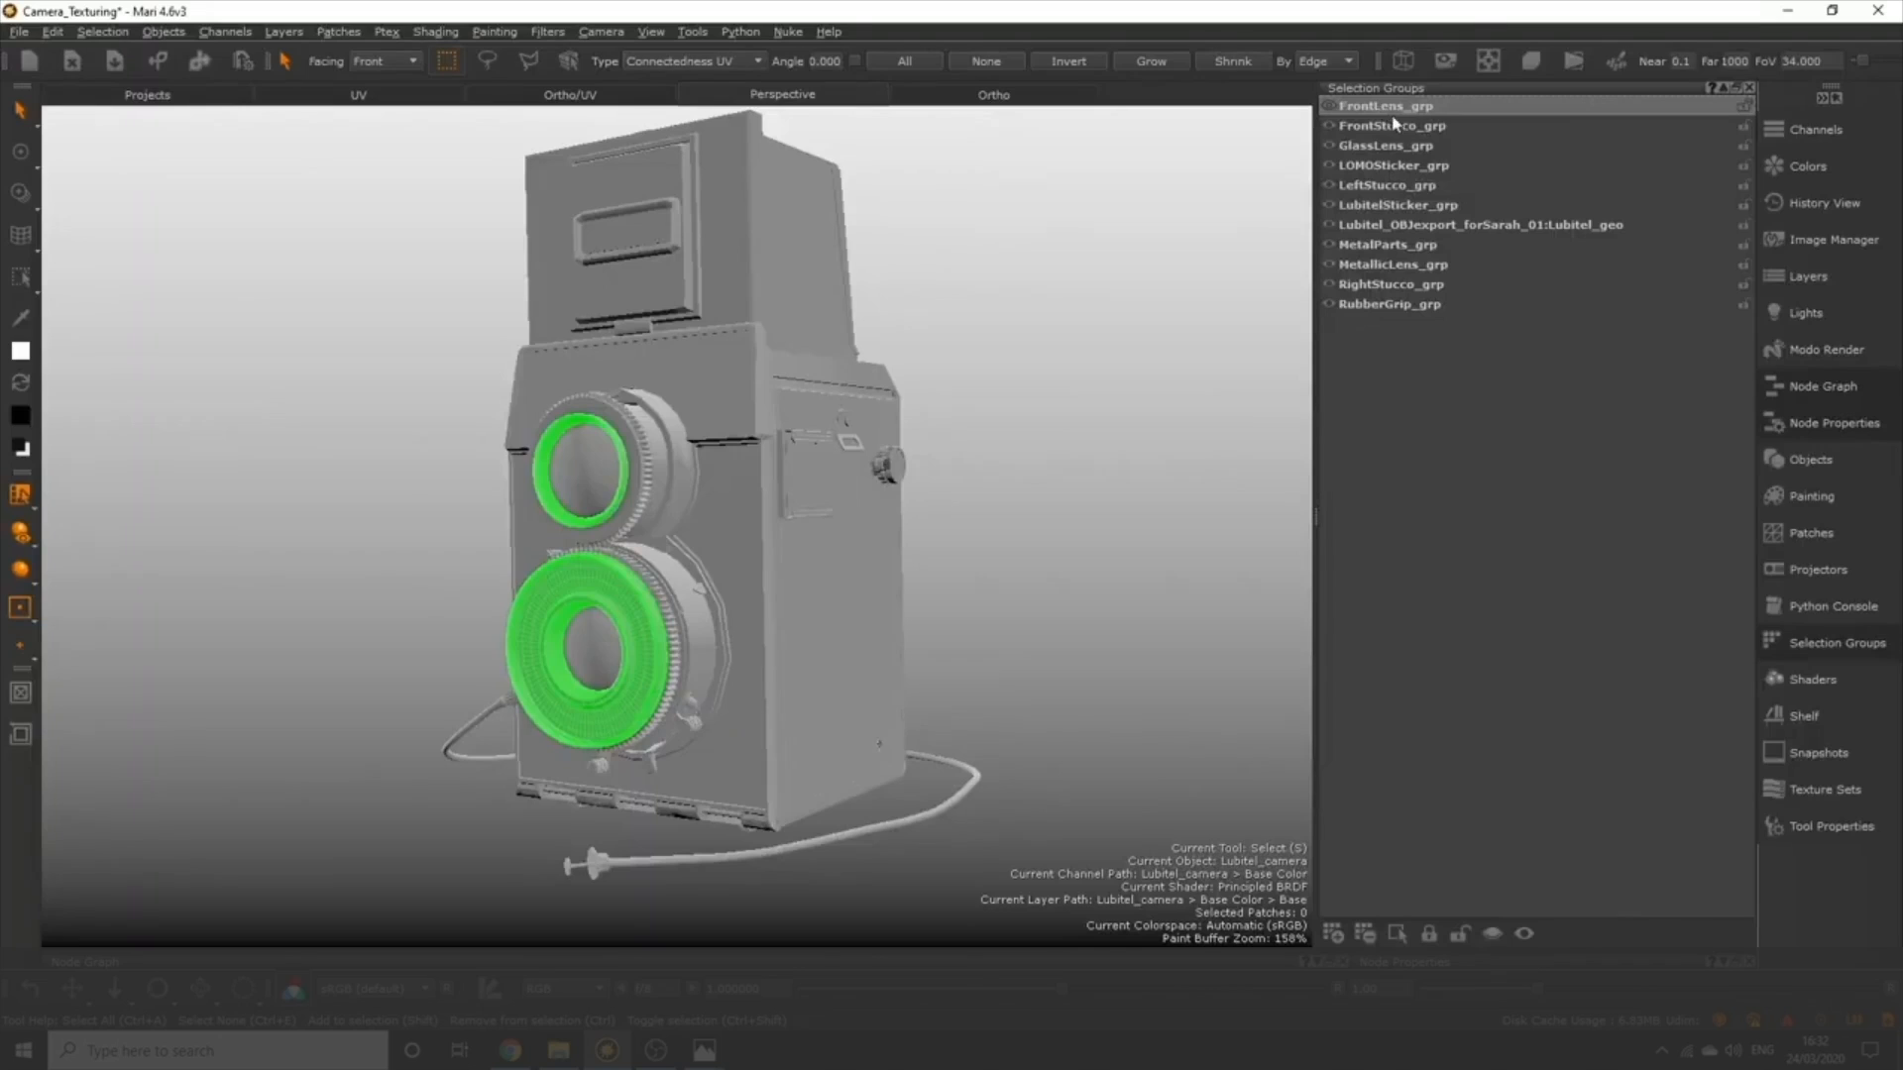
Highlight the camera's selection groups one after another, from FrontStucco_grp through MetalParts_grp, to see which polygons each contains.
left_click(1391, 127)
left_click(1389, 147)
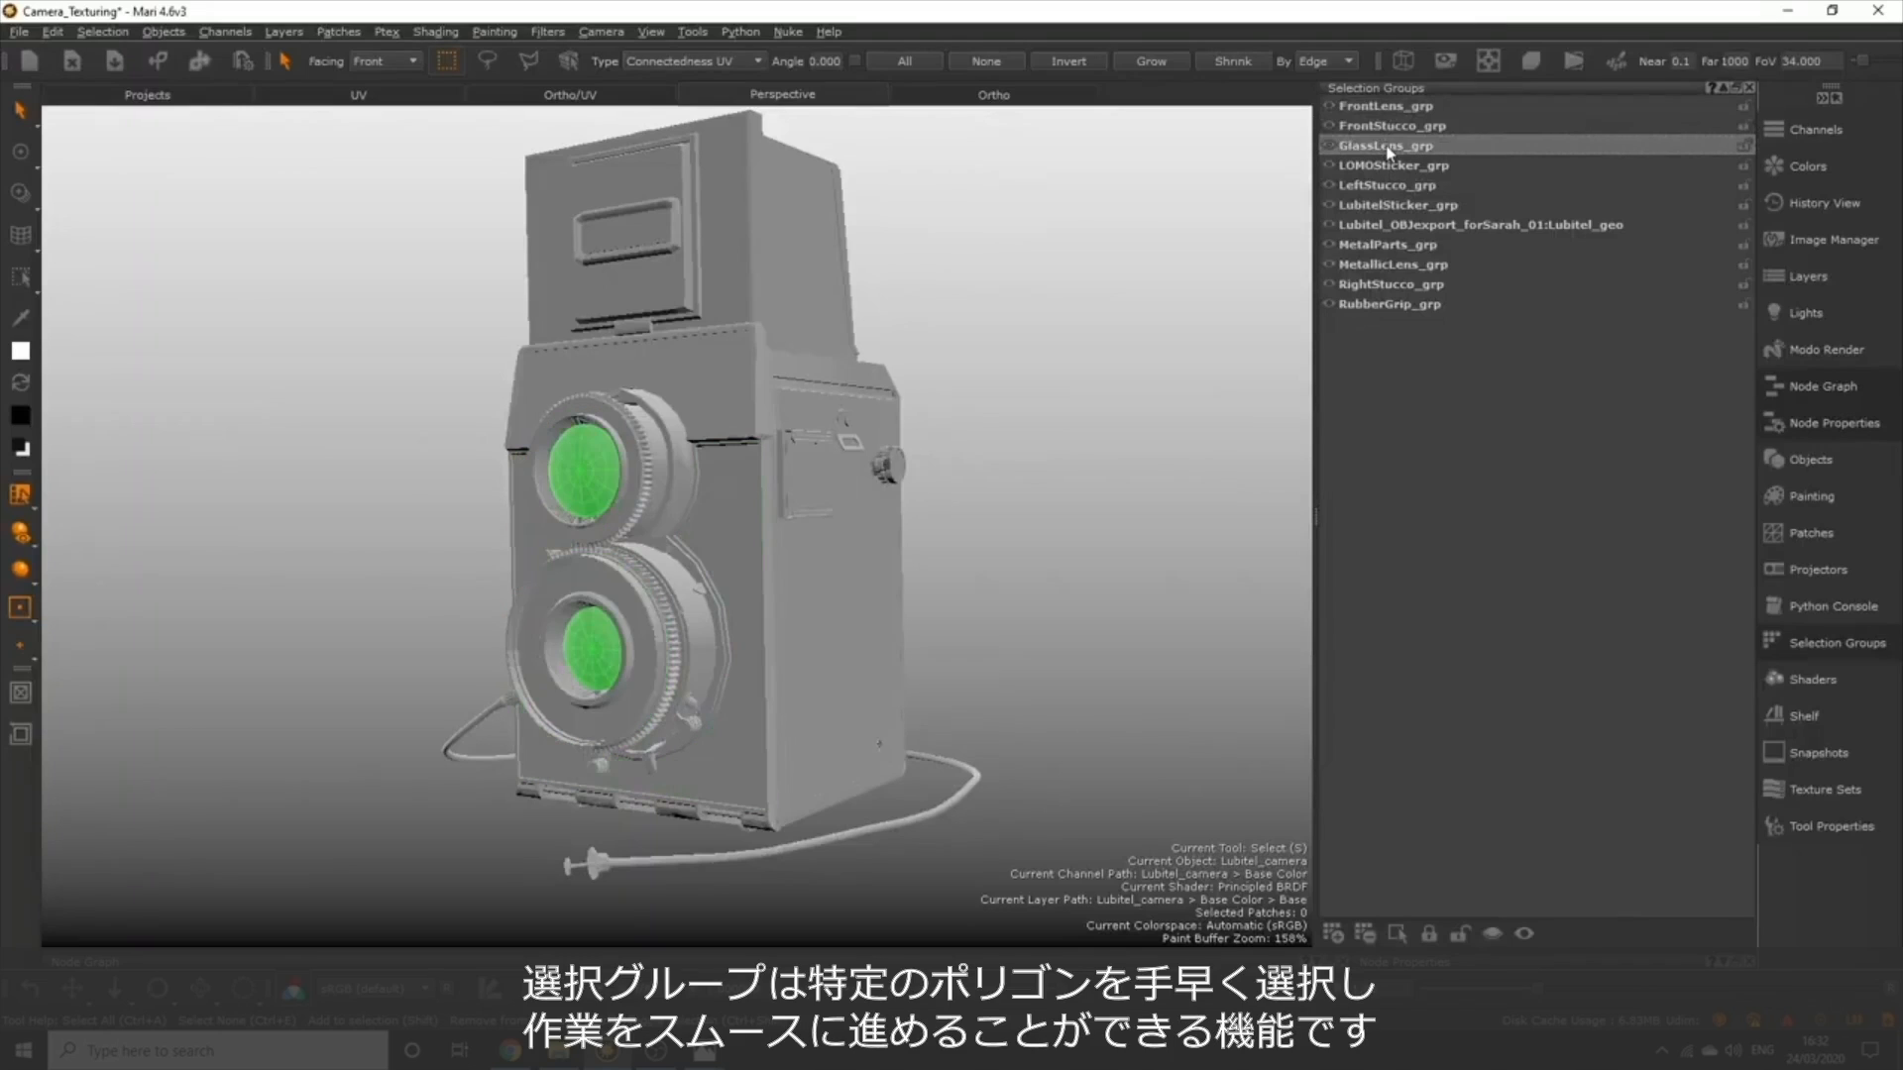
left_click(1447, 167)
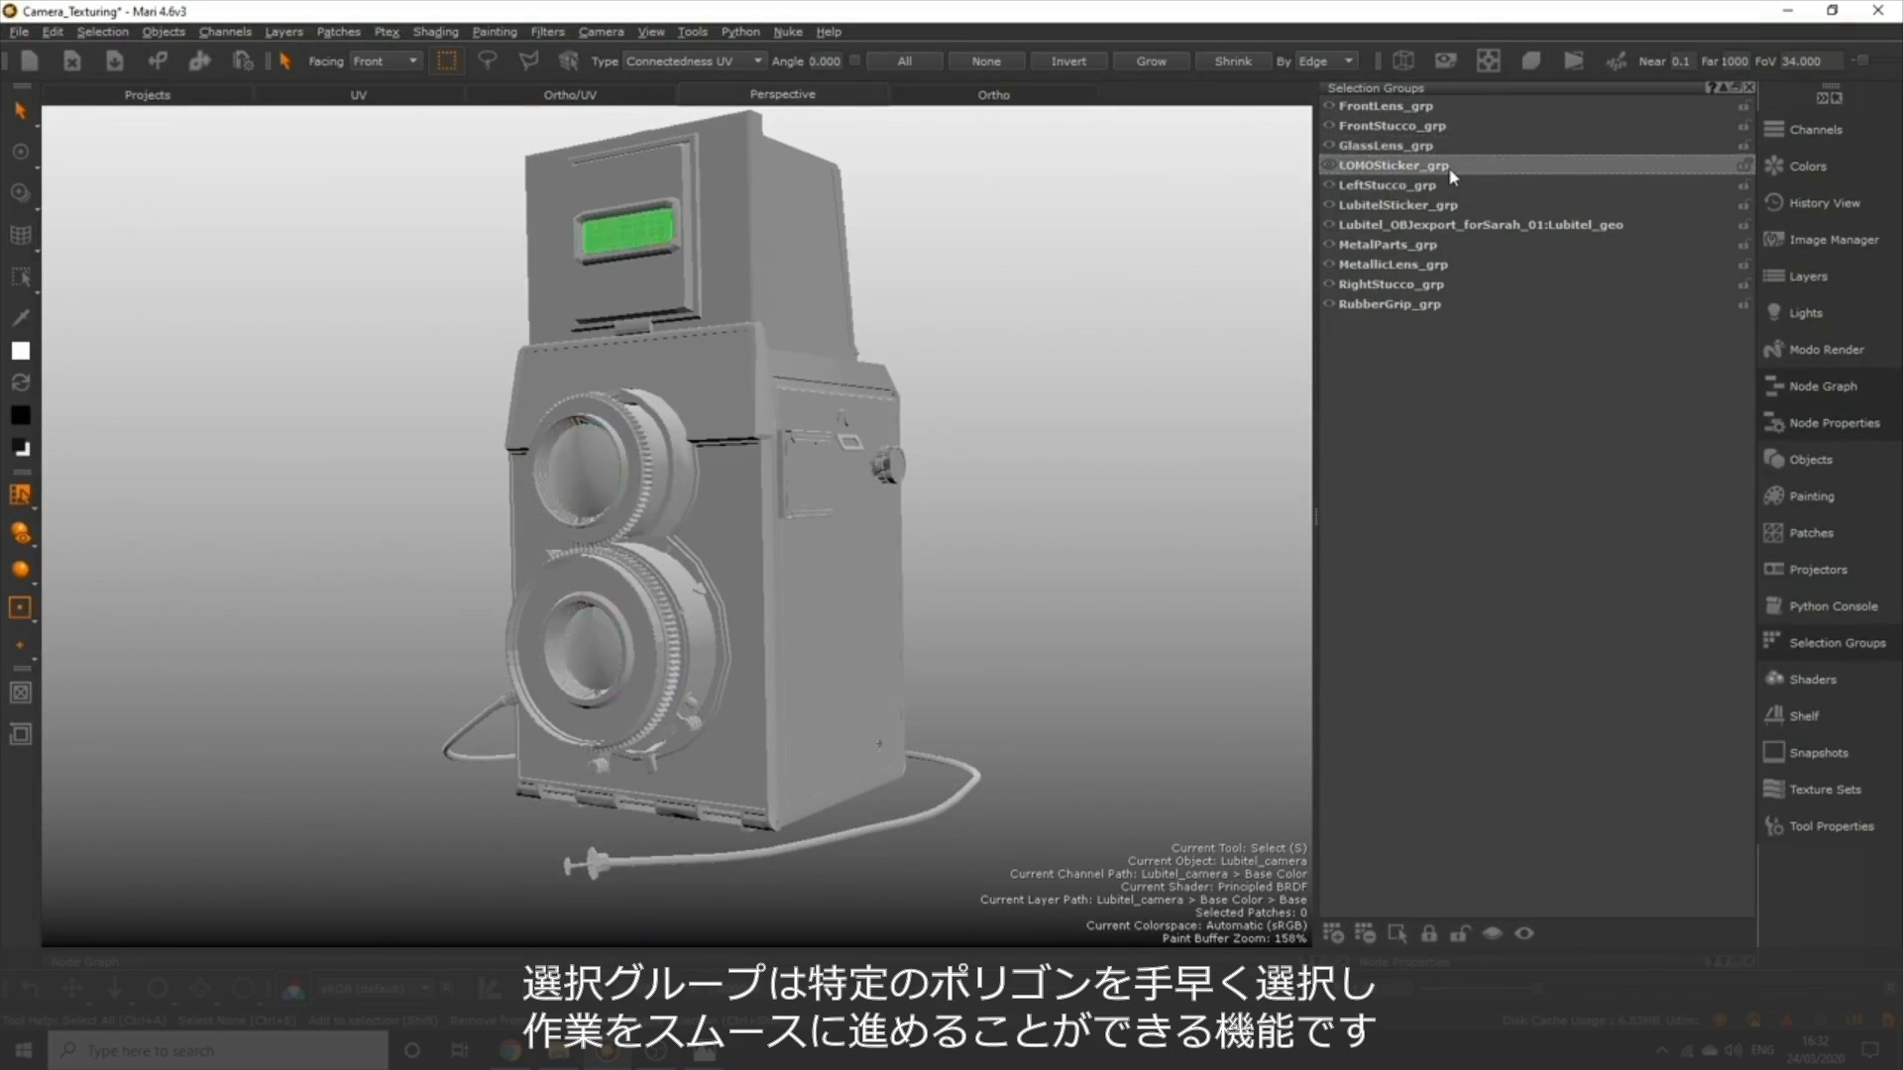
left_click(1449, 187)
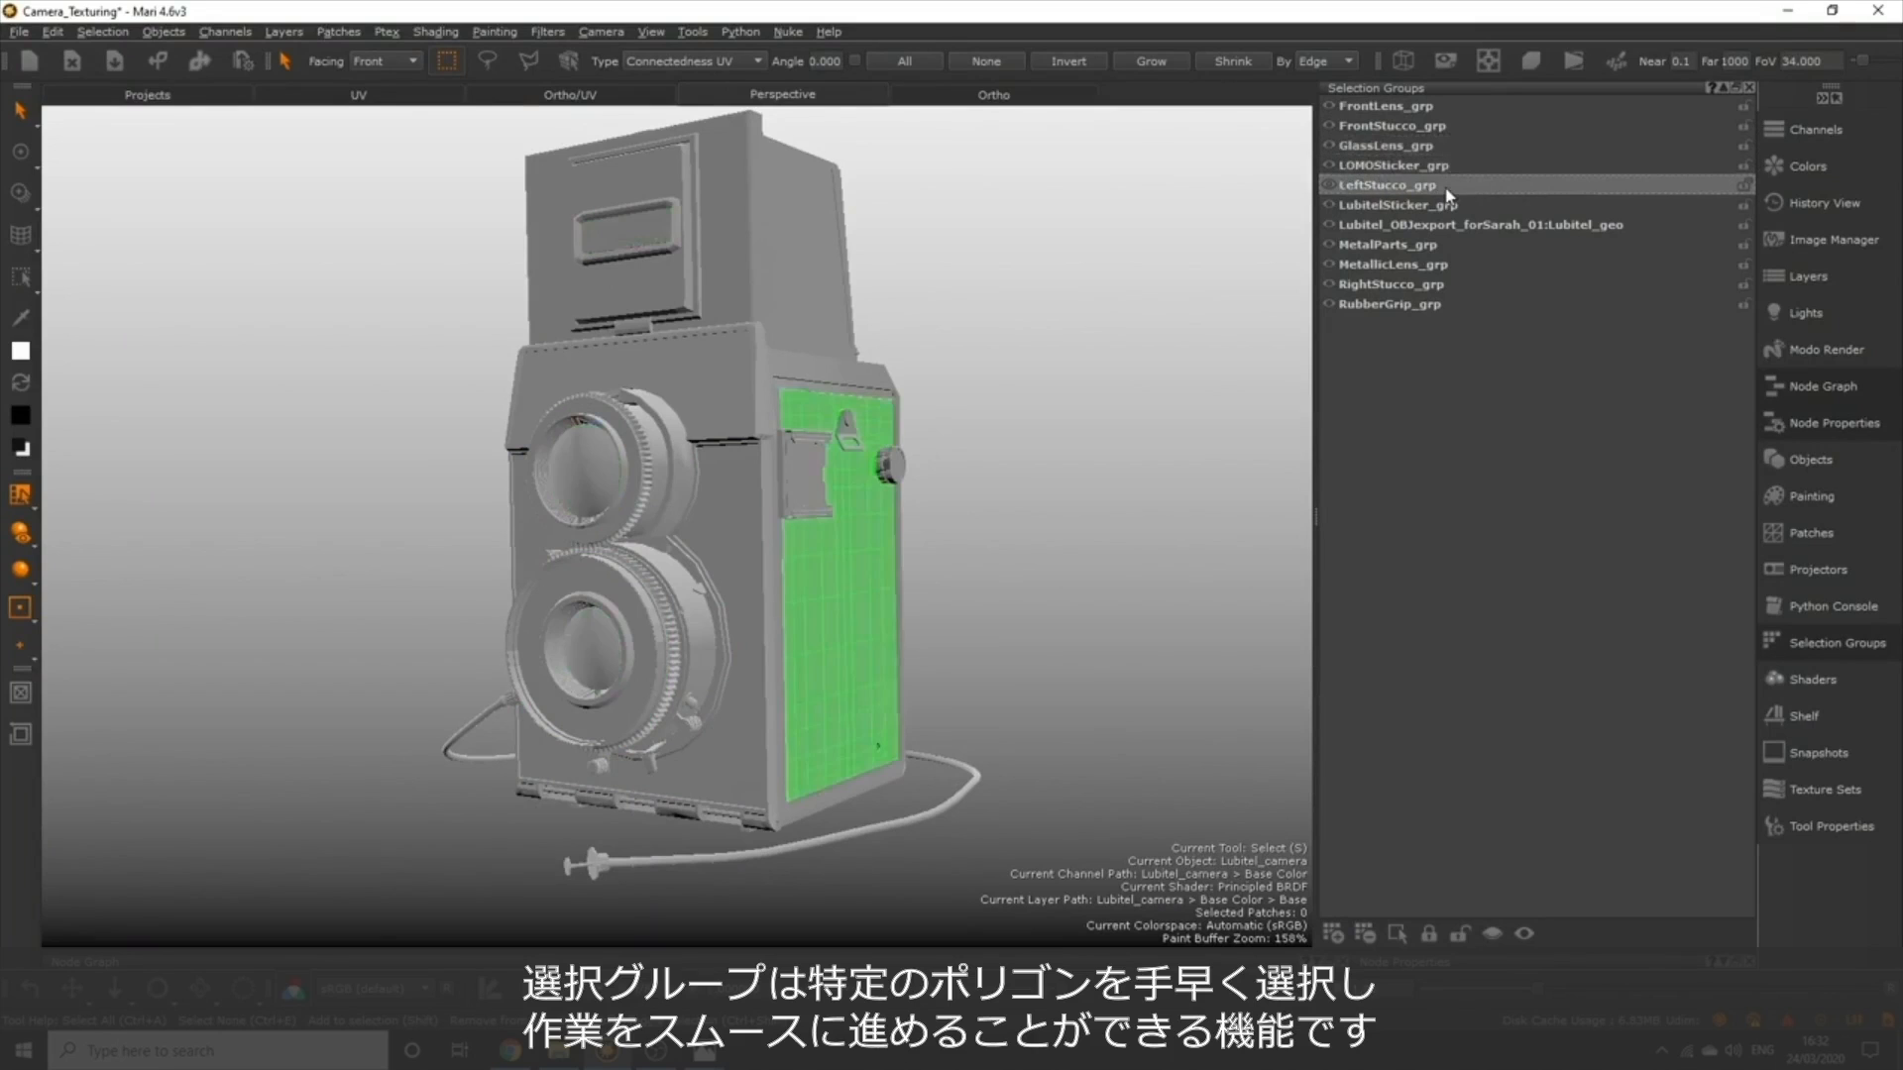
left_click(1447, 208)
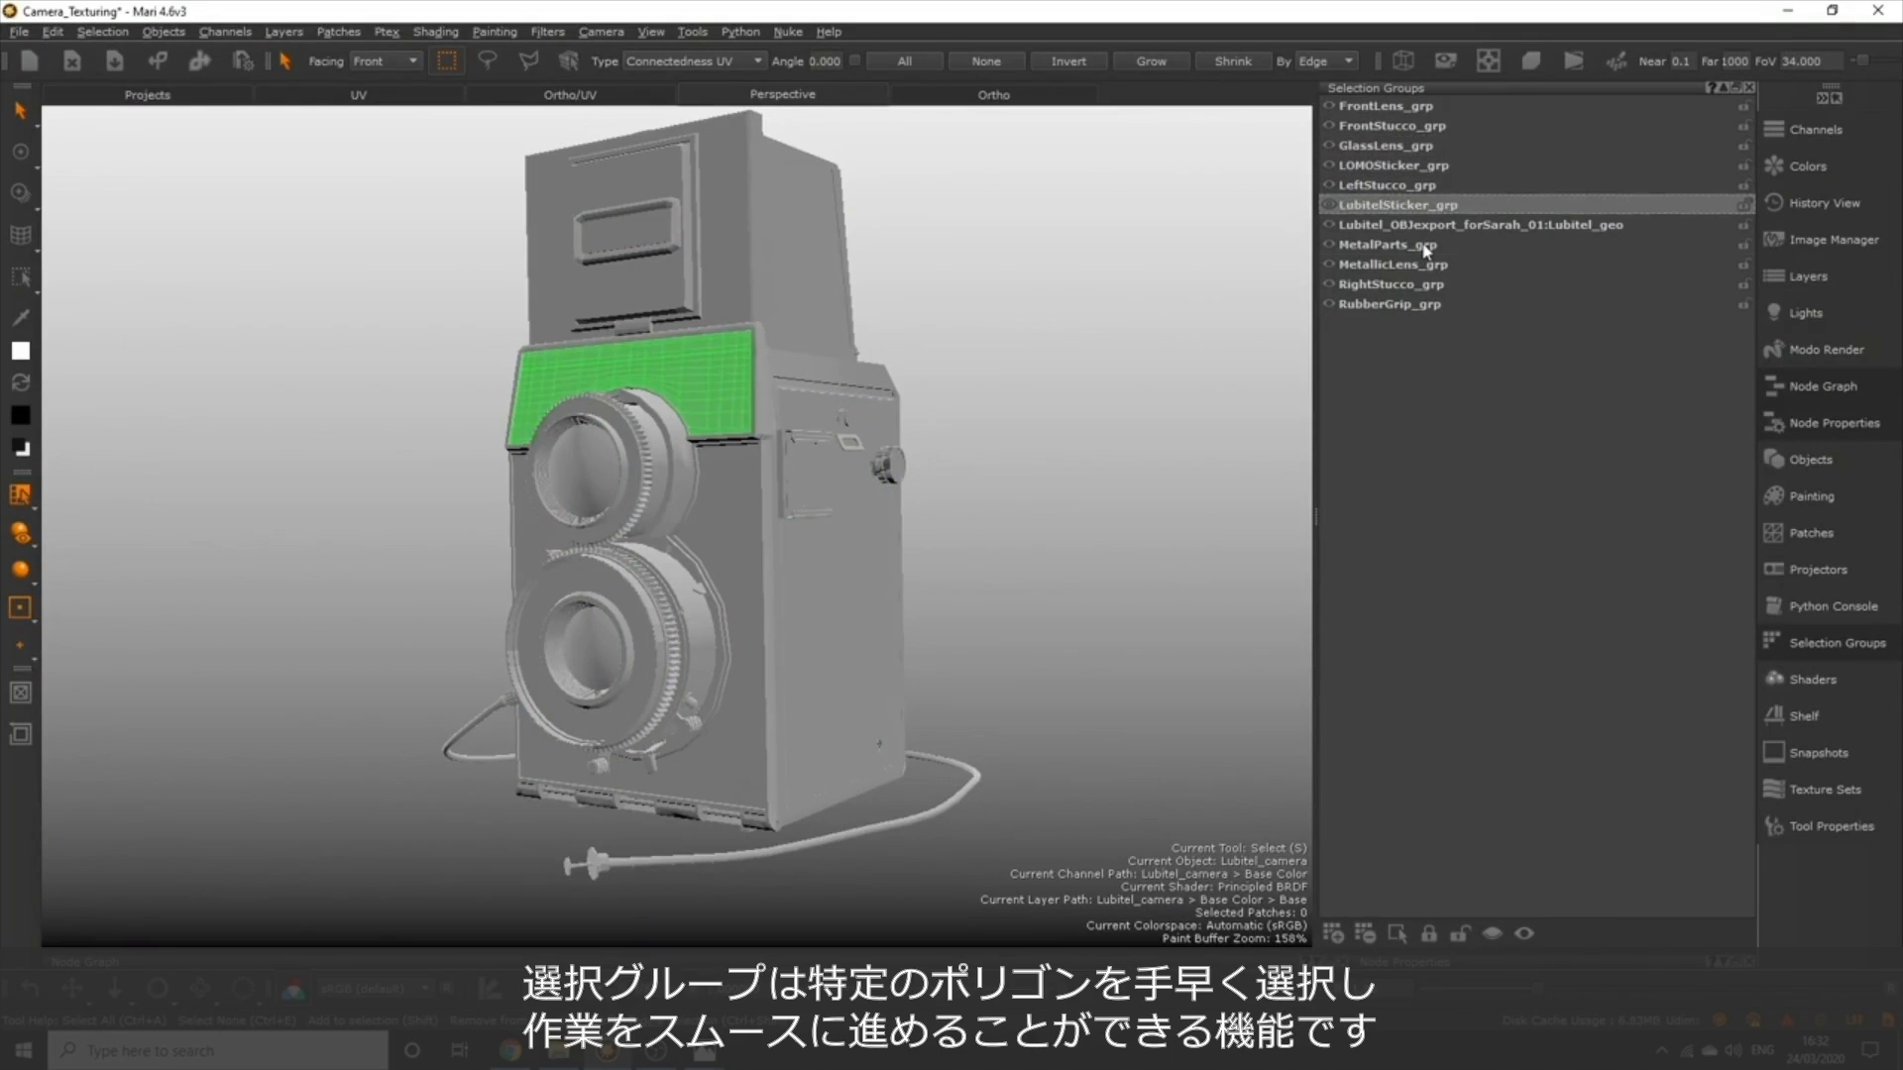
left_click(1427, 245)
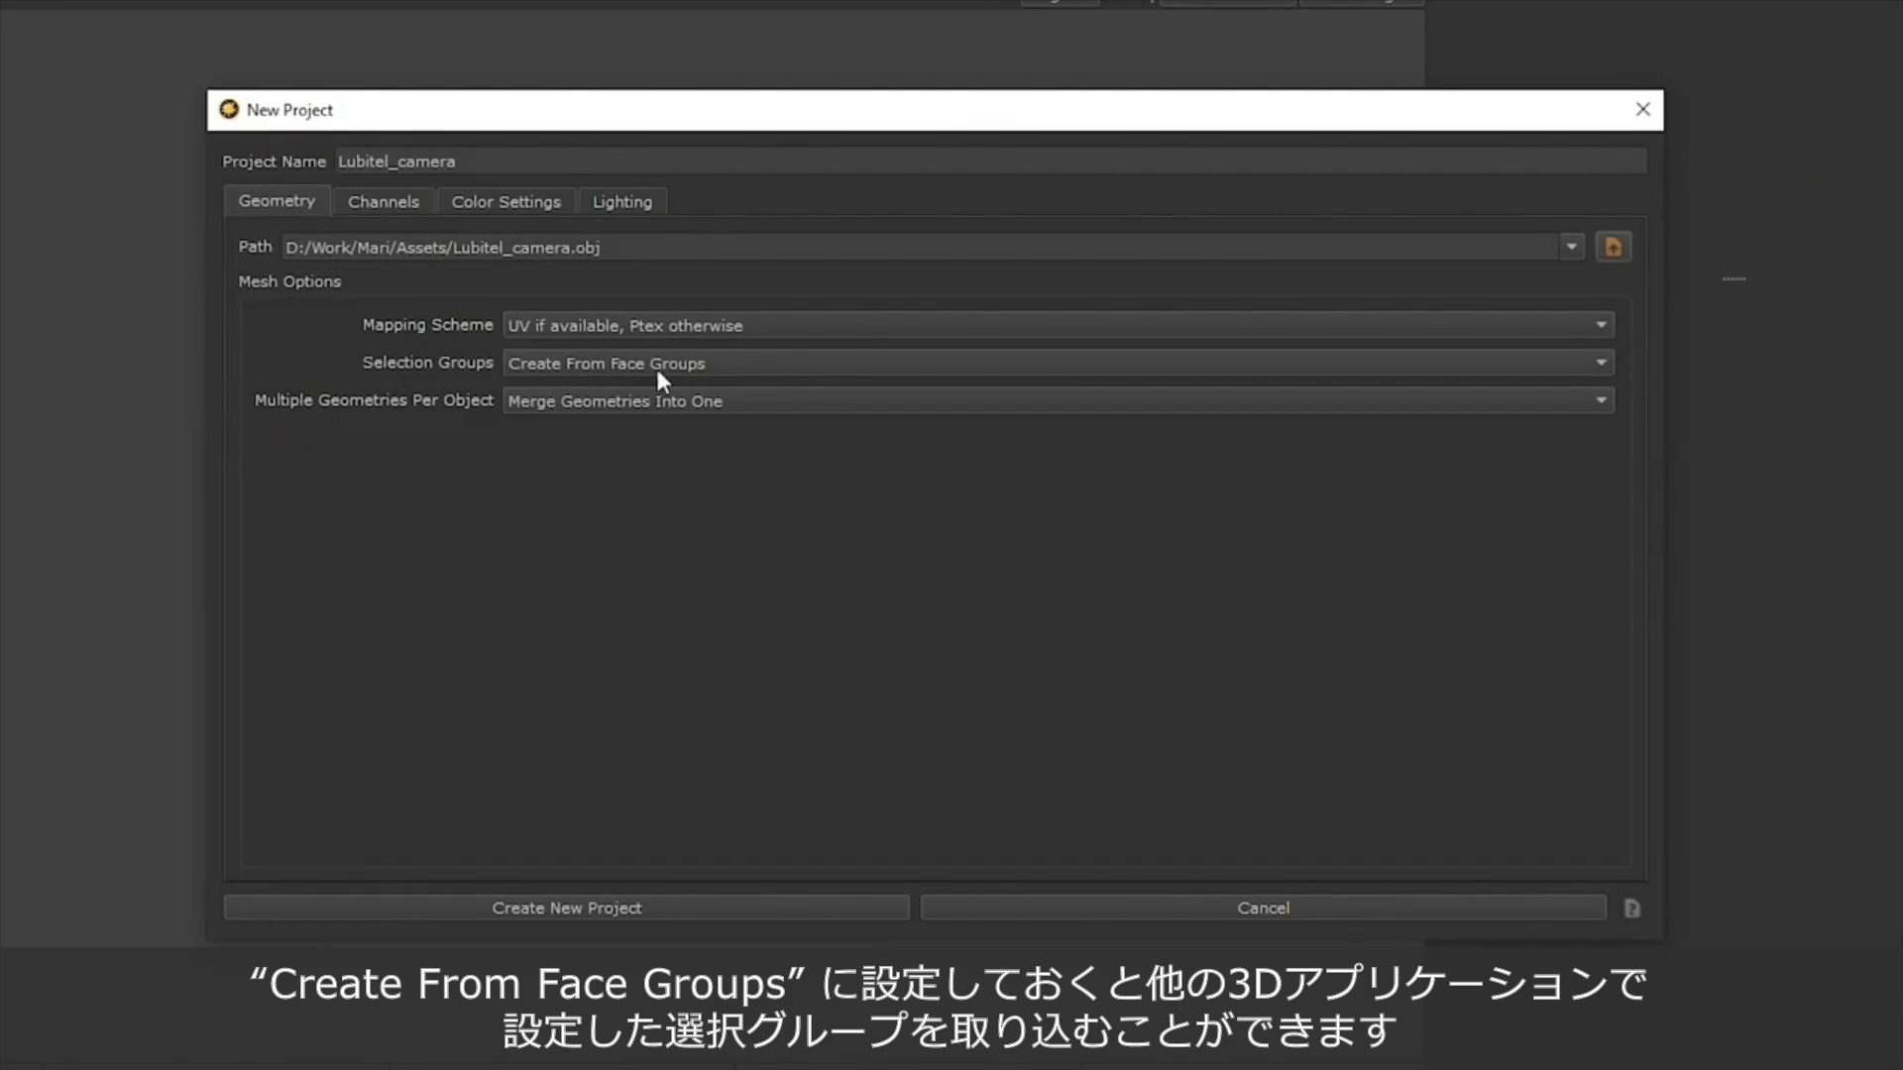
Keep Selection Groups at Create From Face Groups and review the channels of the Principled BRDF - Metallic - VFX category.
left_click(793, 375)
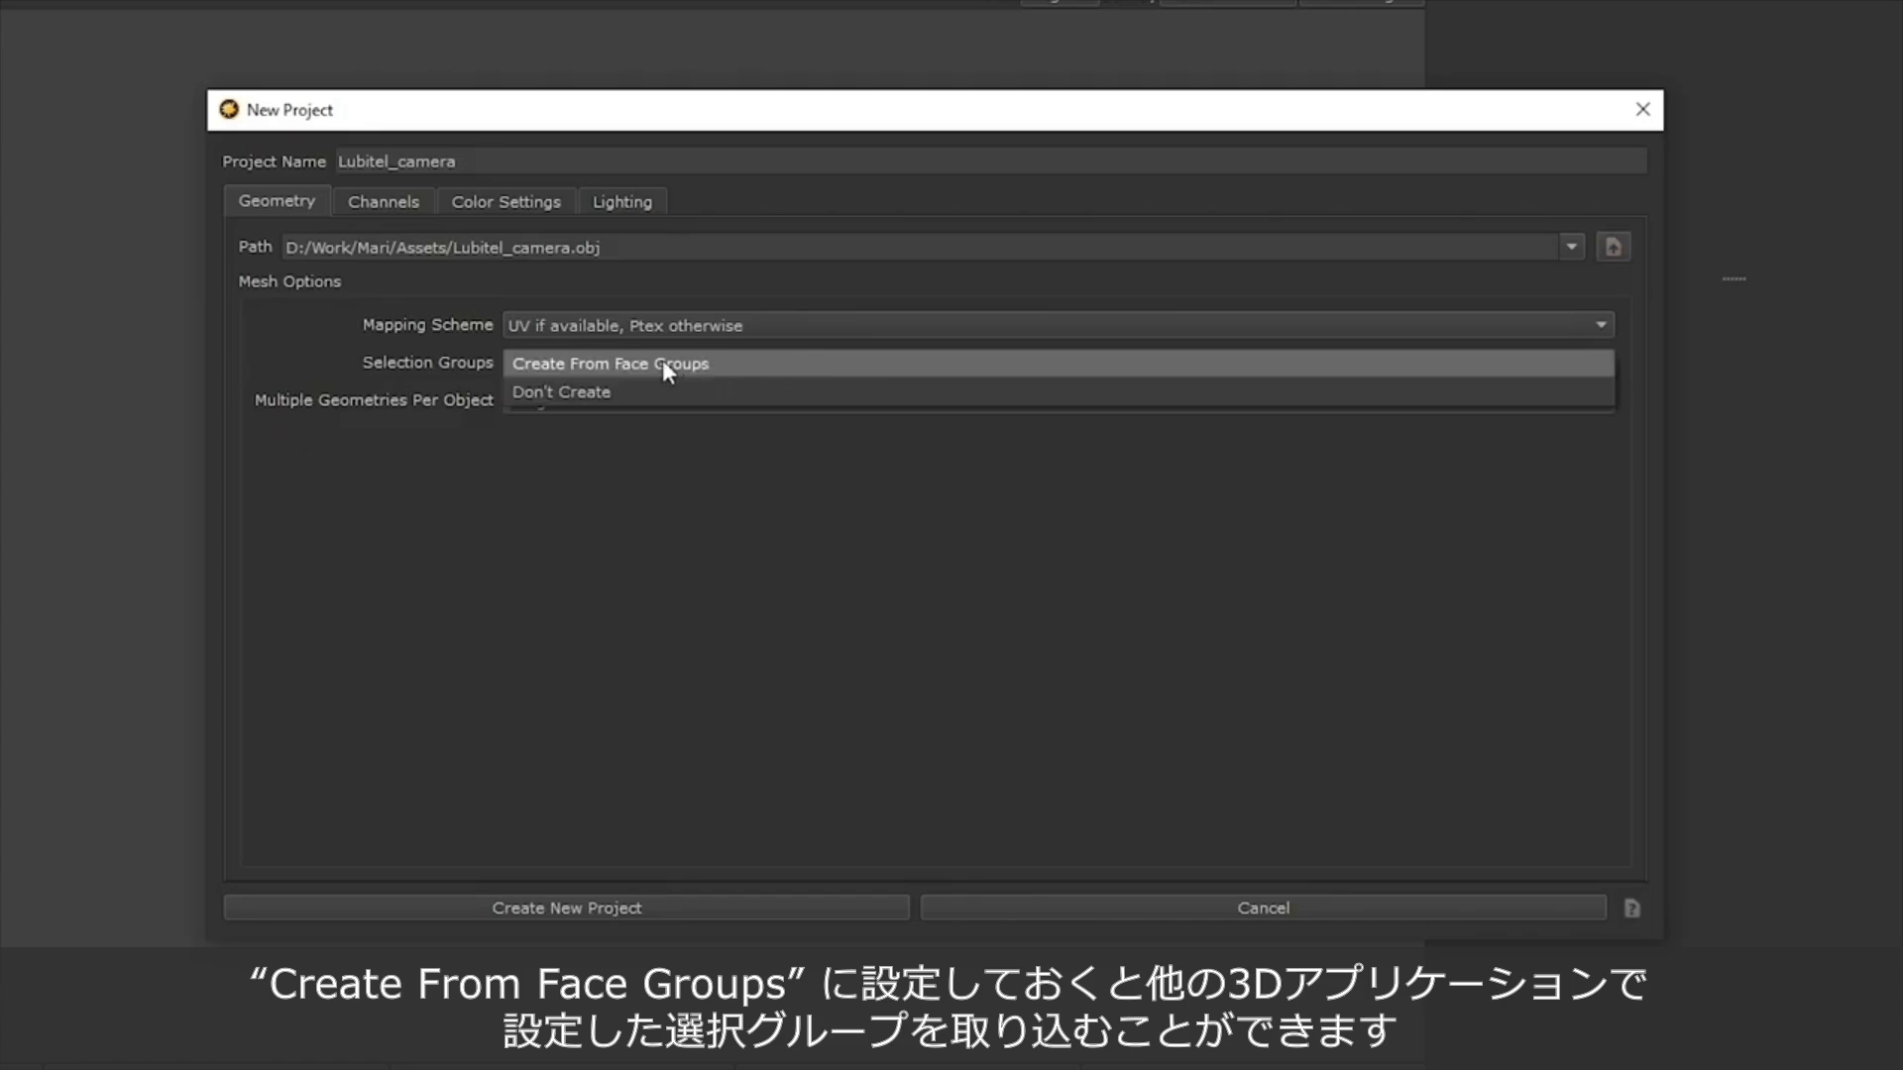
left_click(562, 365)
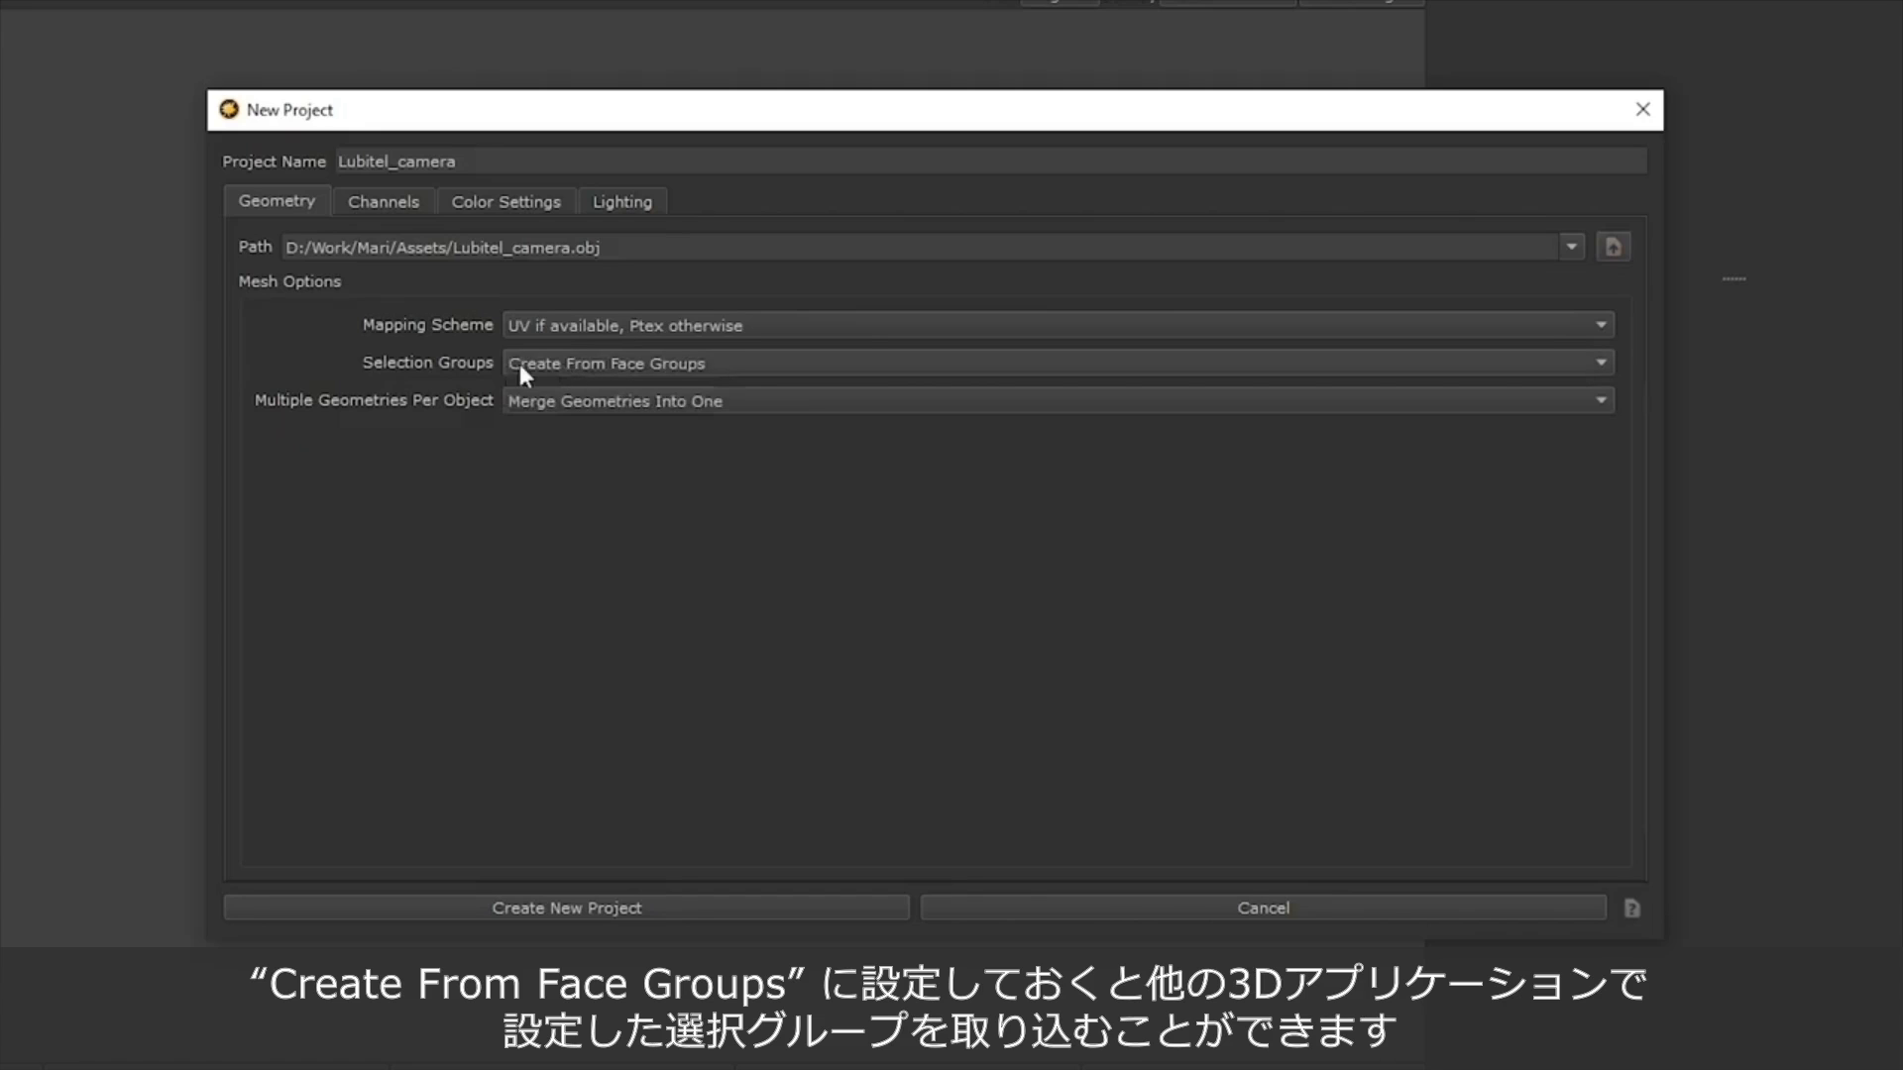
left_click(388, 200)
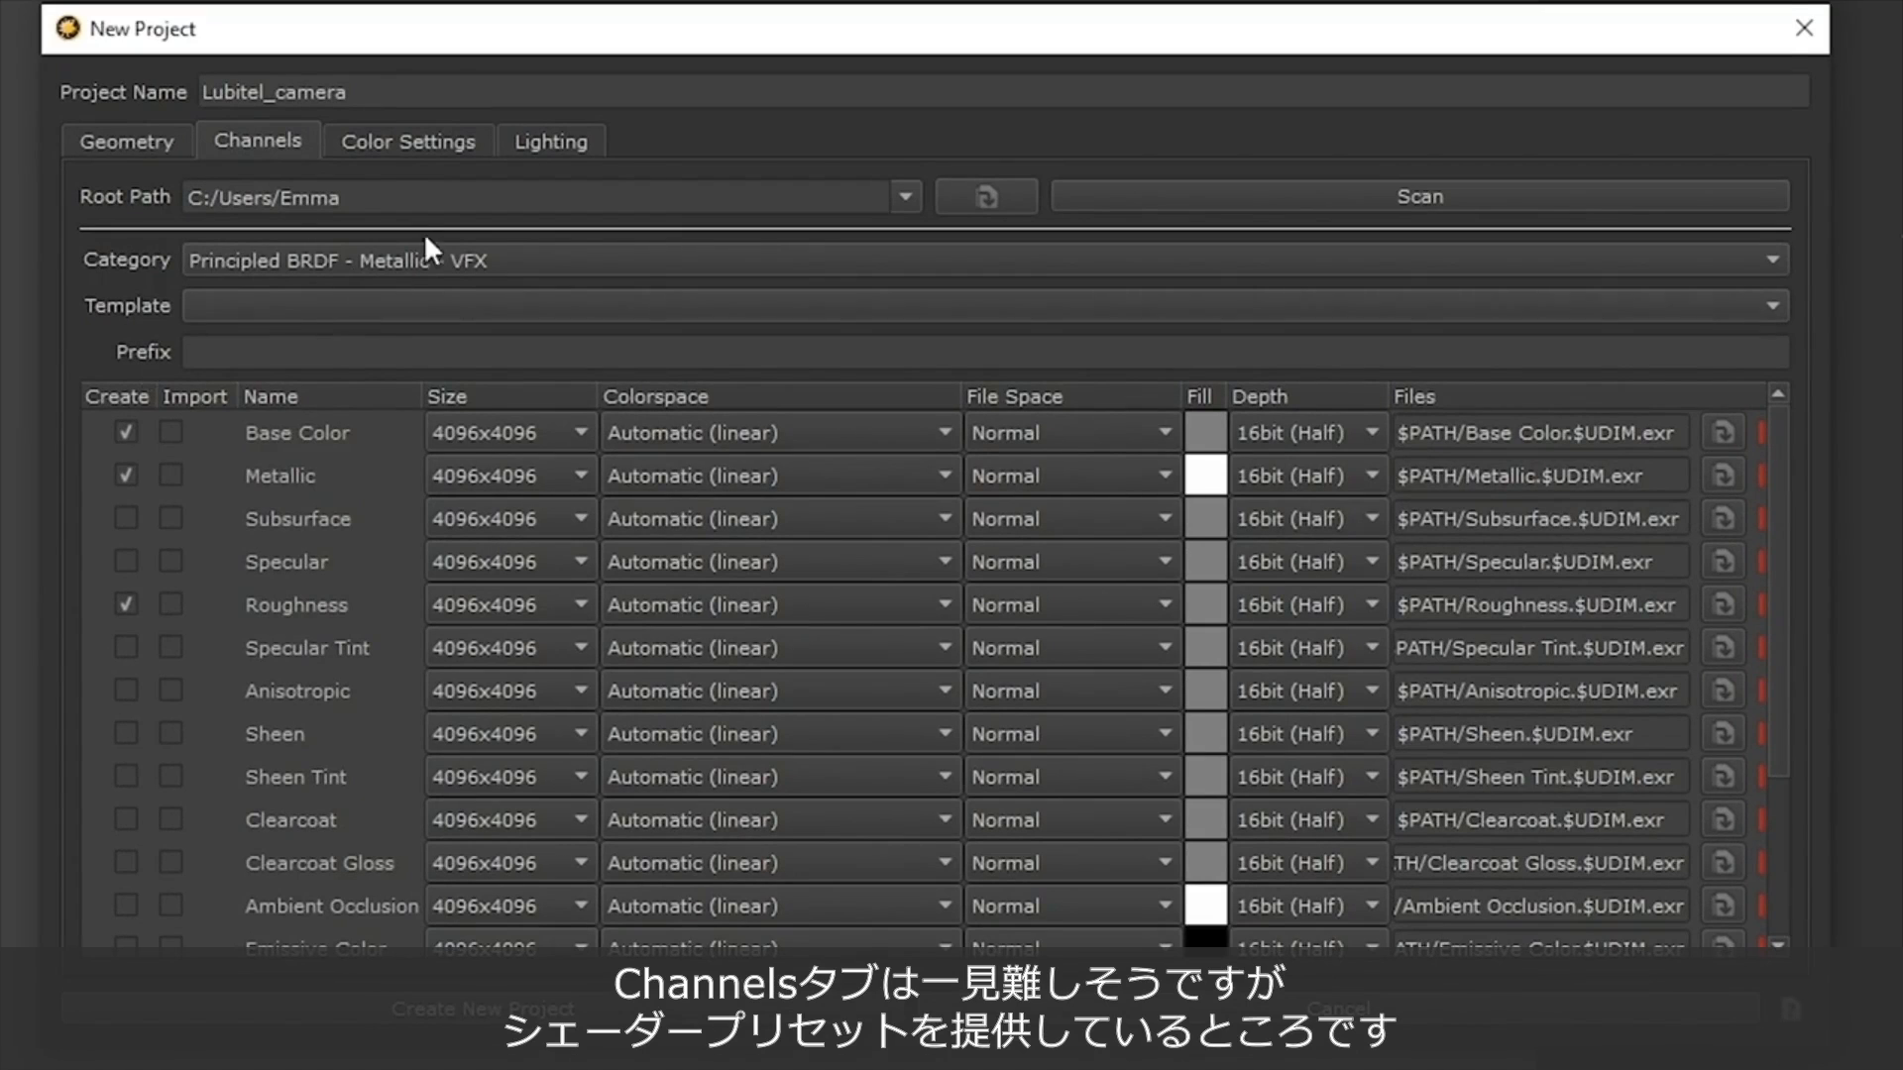
left_click(454, 262)
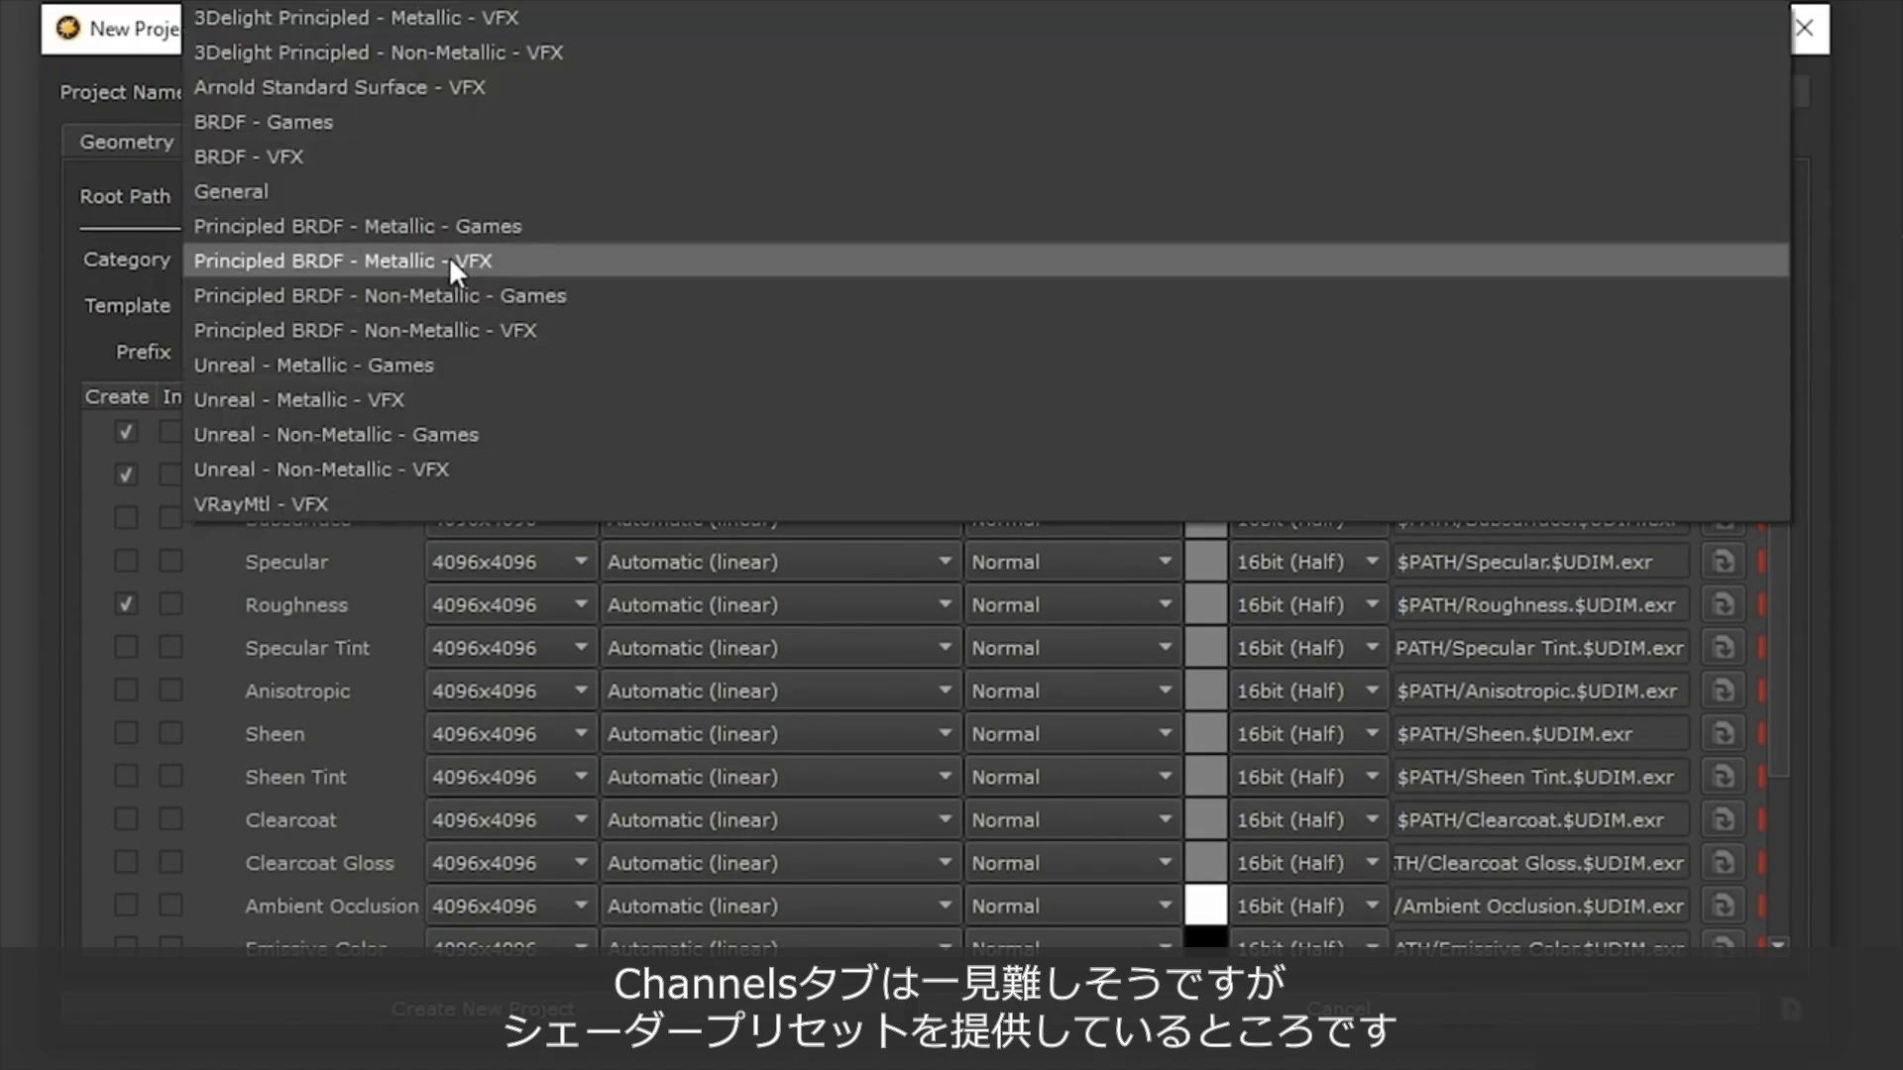
left_click(549, 258)
scroll(149, 733, "down", 2)
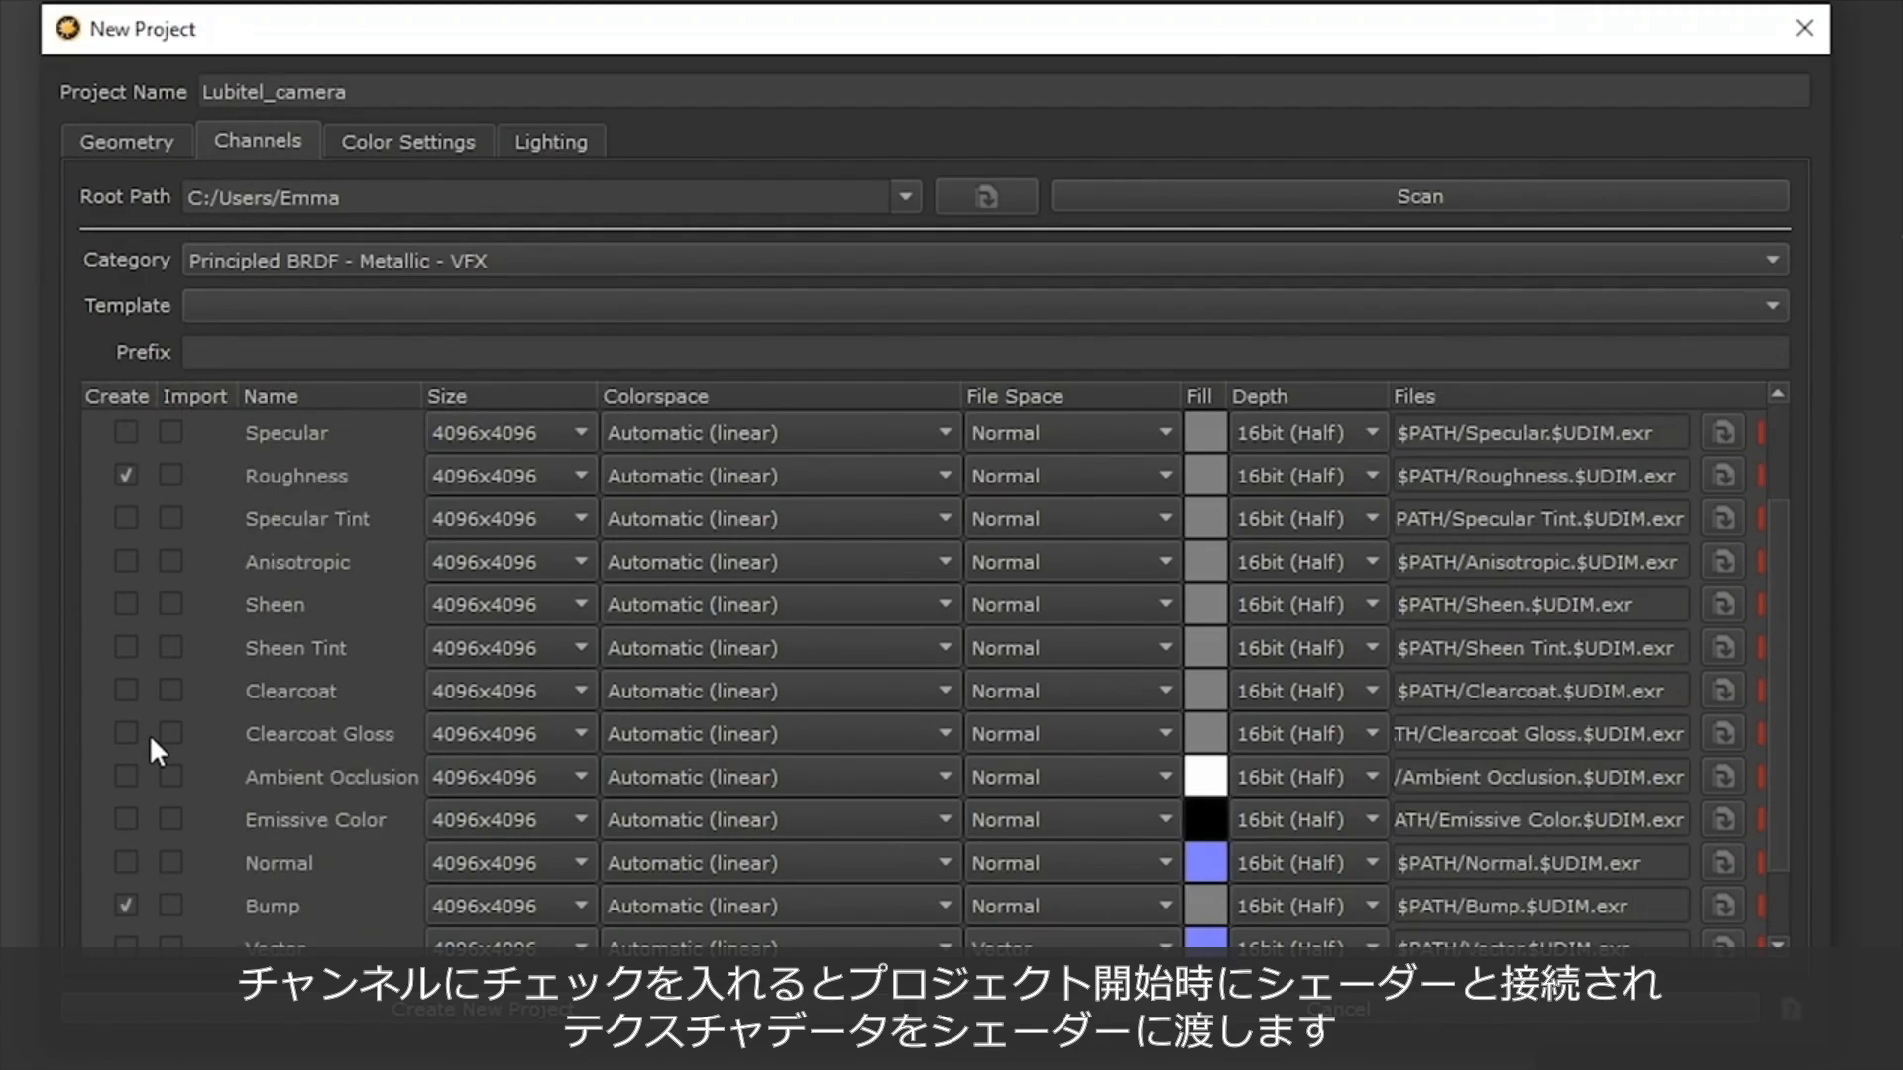
scroll(149, 733, "up", 2)
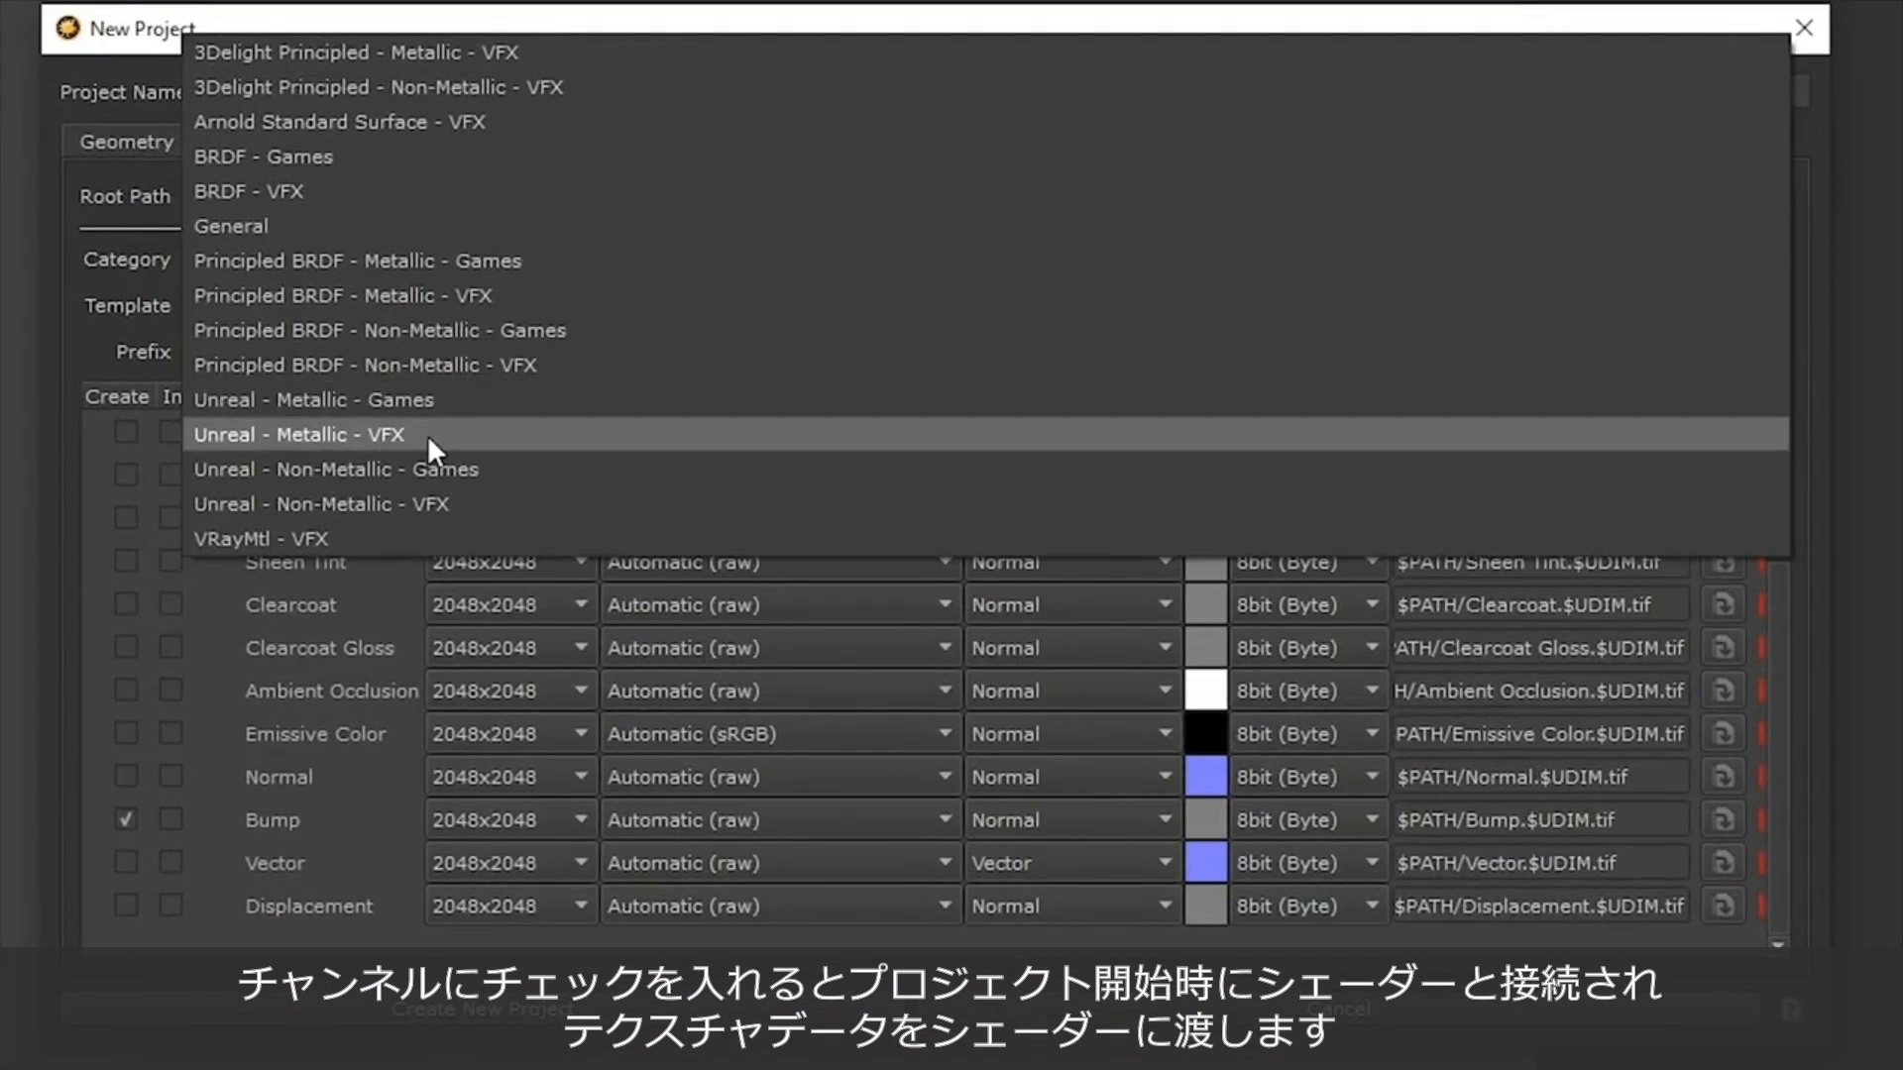
Try the Unreal - Metallic - VFX and General channel categories to compare the channels they offer.
left_click(642, 445)
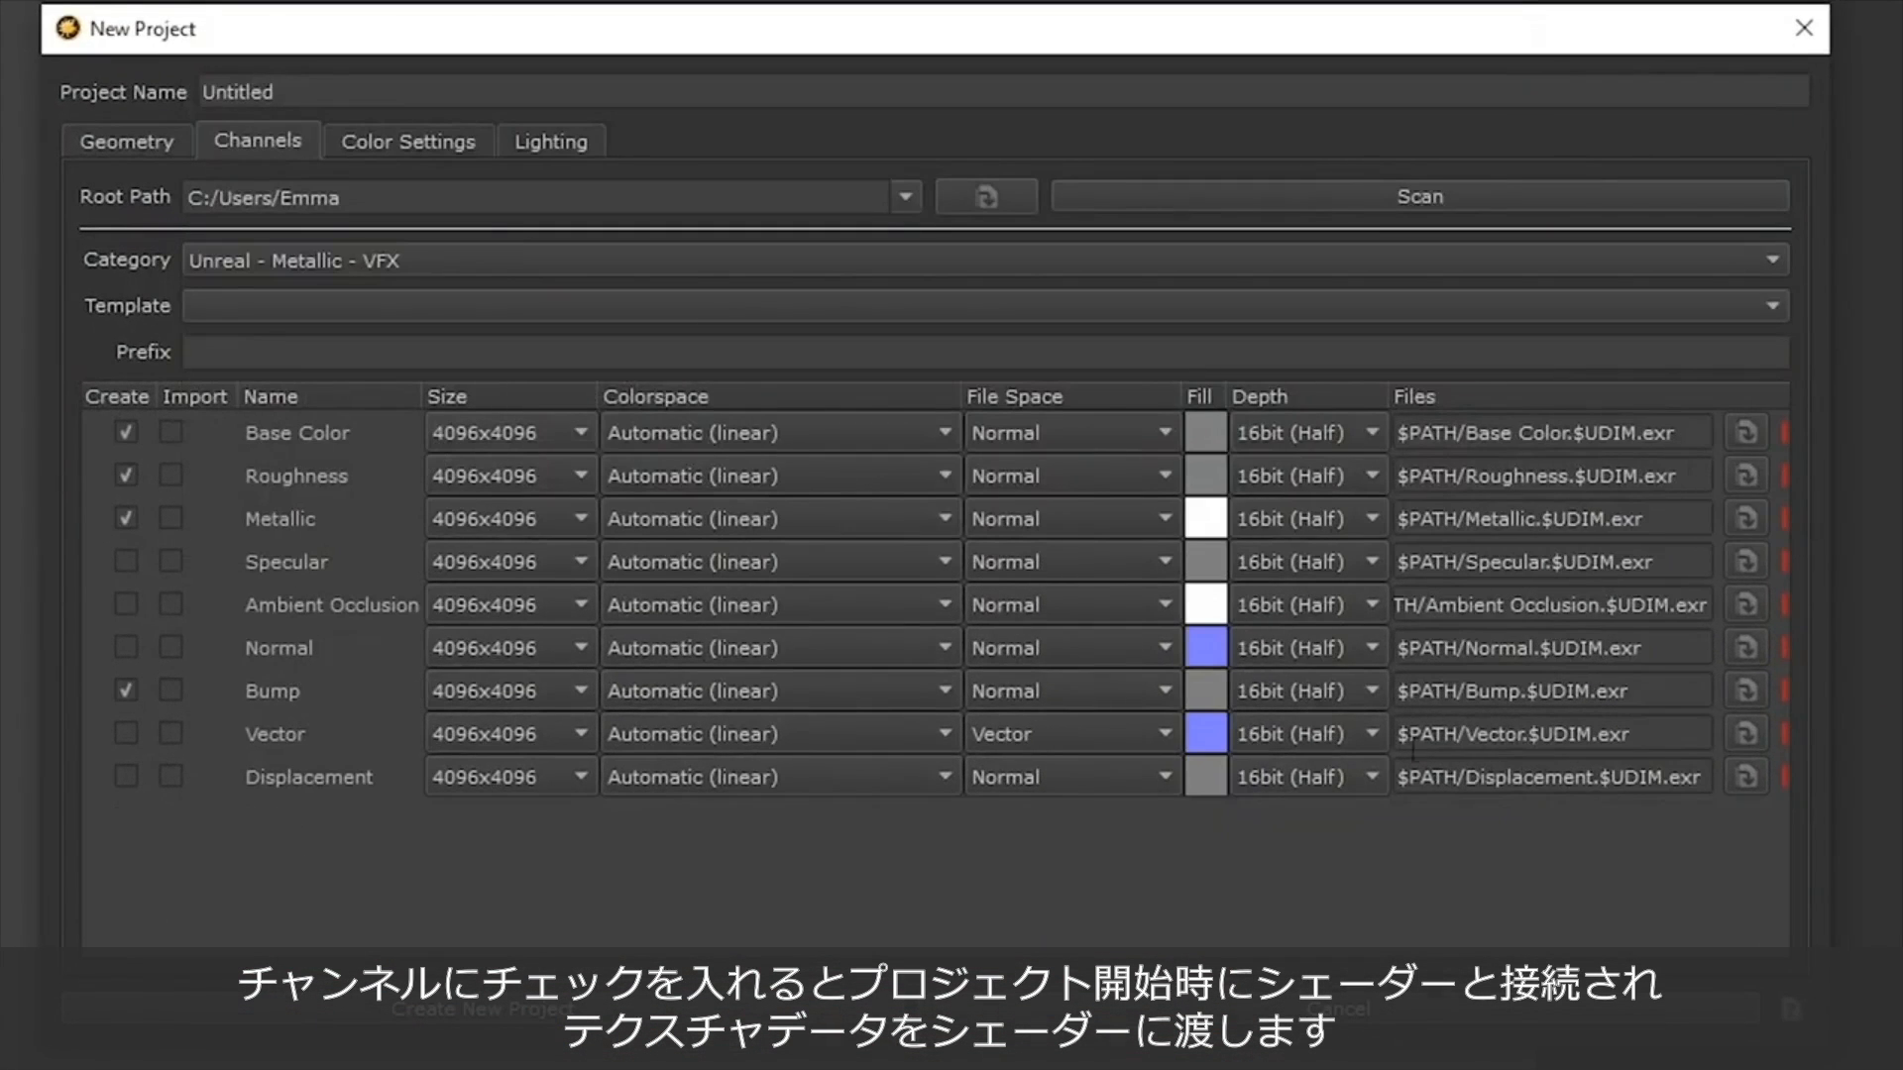
left_click(411, 262)
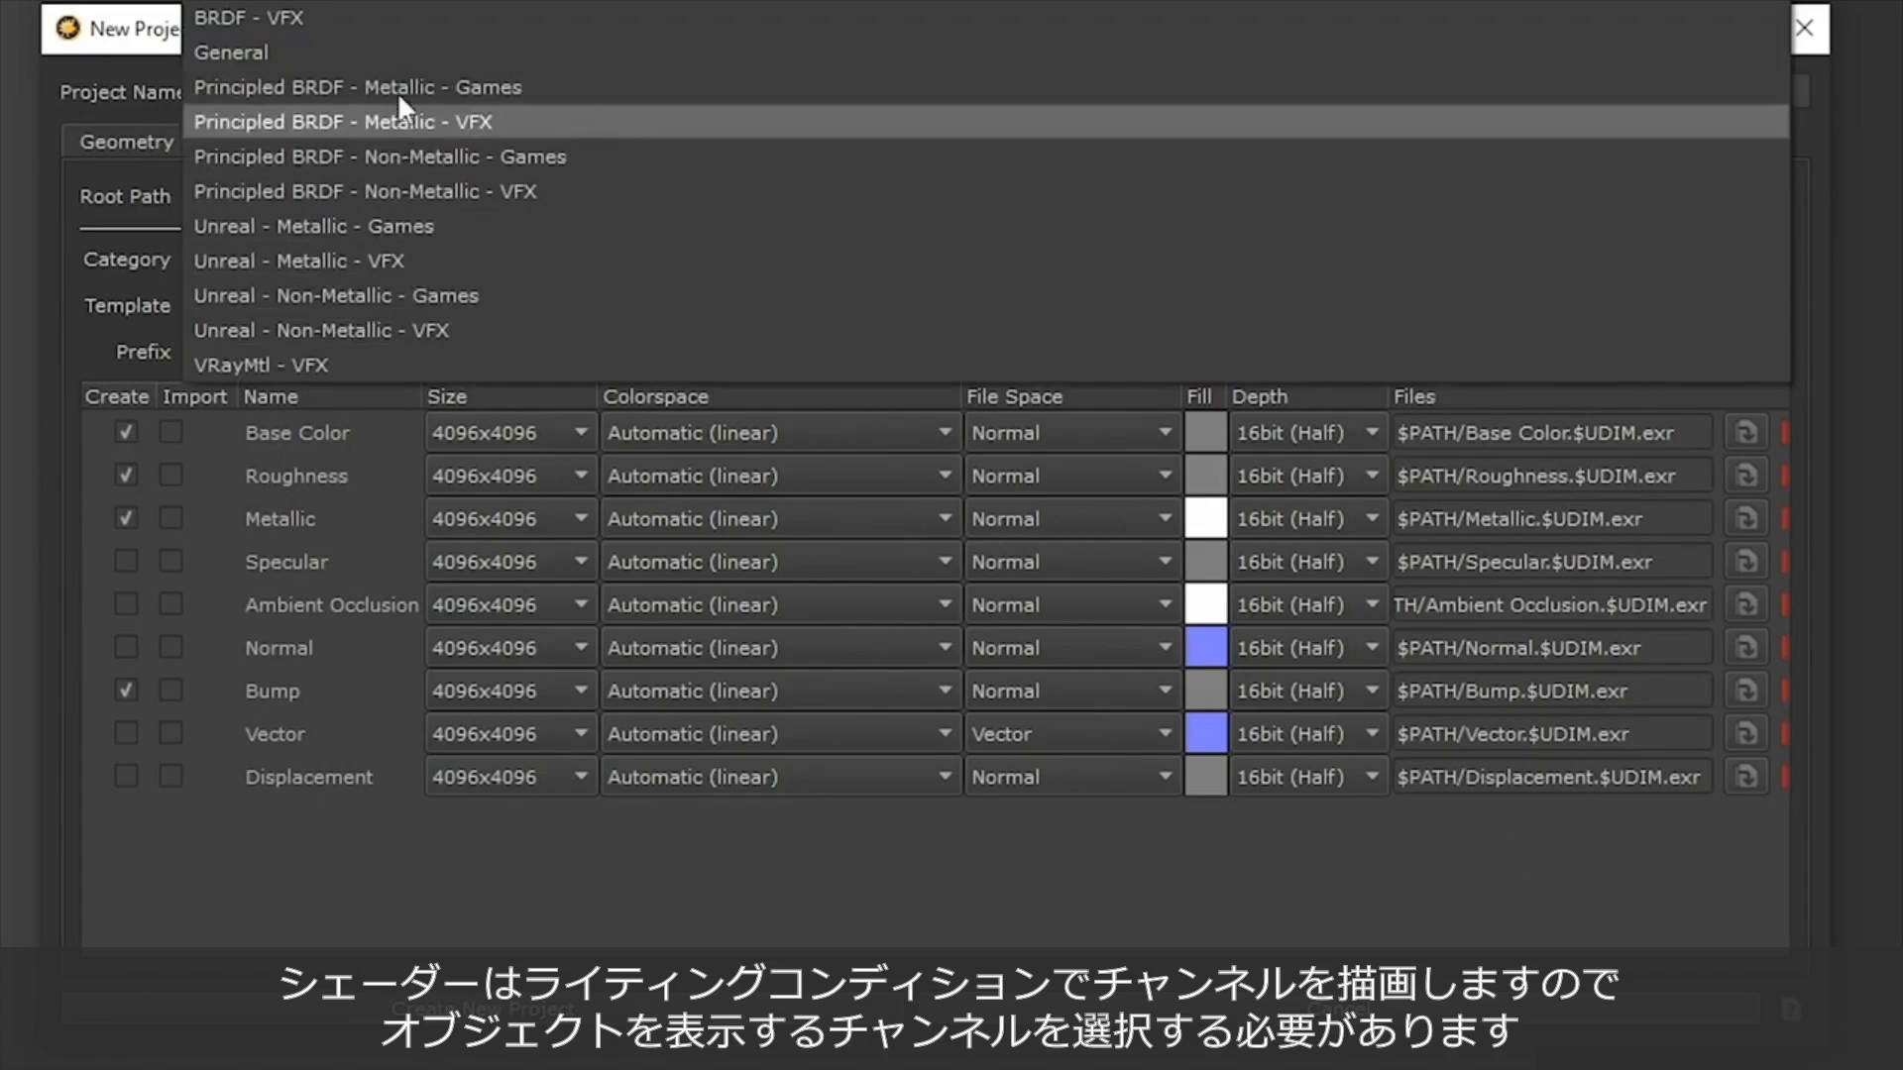
left_click(398, 54)
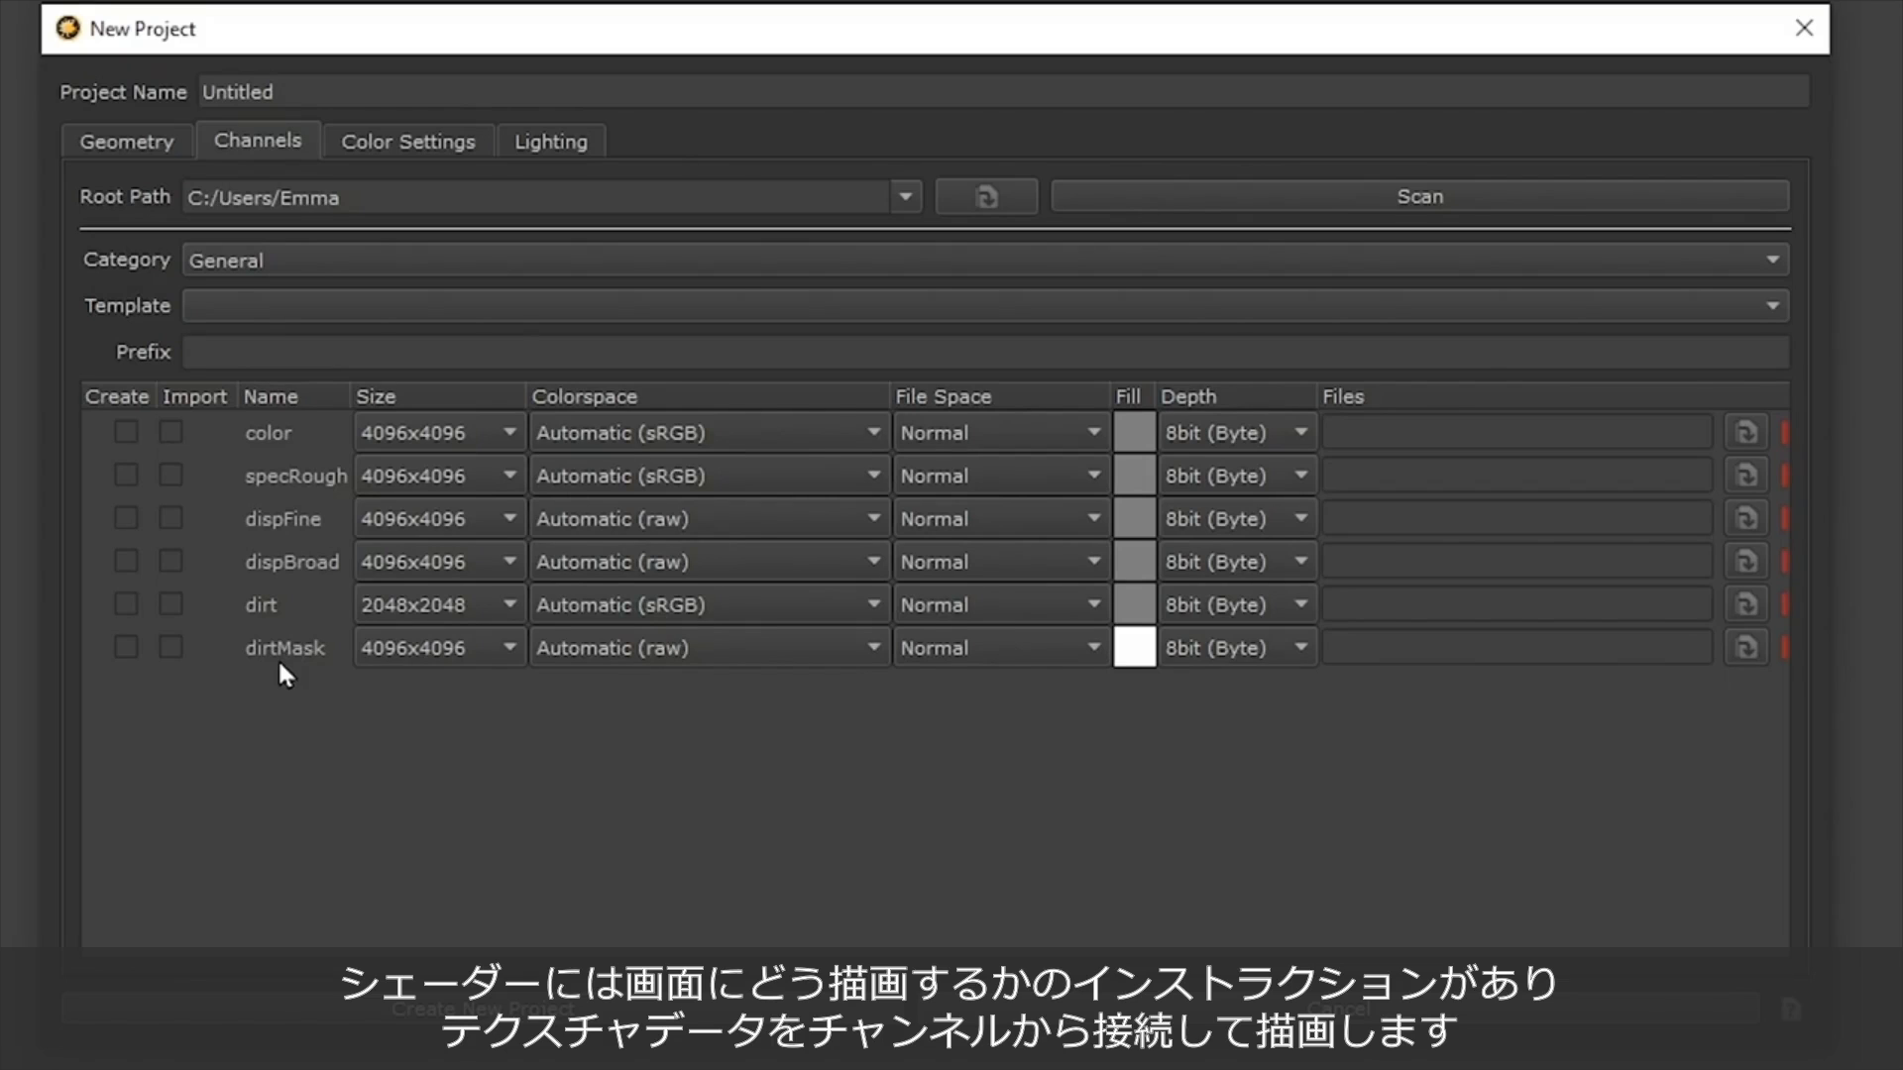
left_click(351, 261)
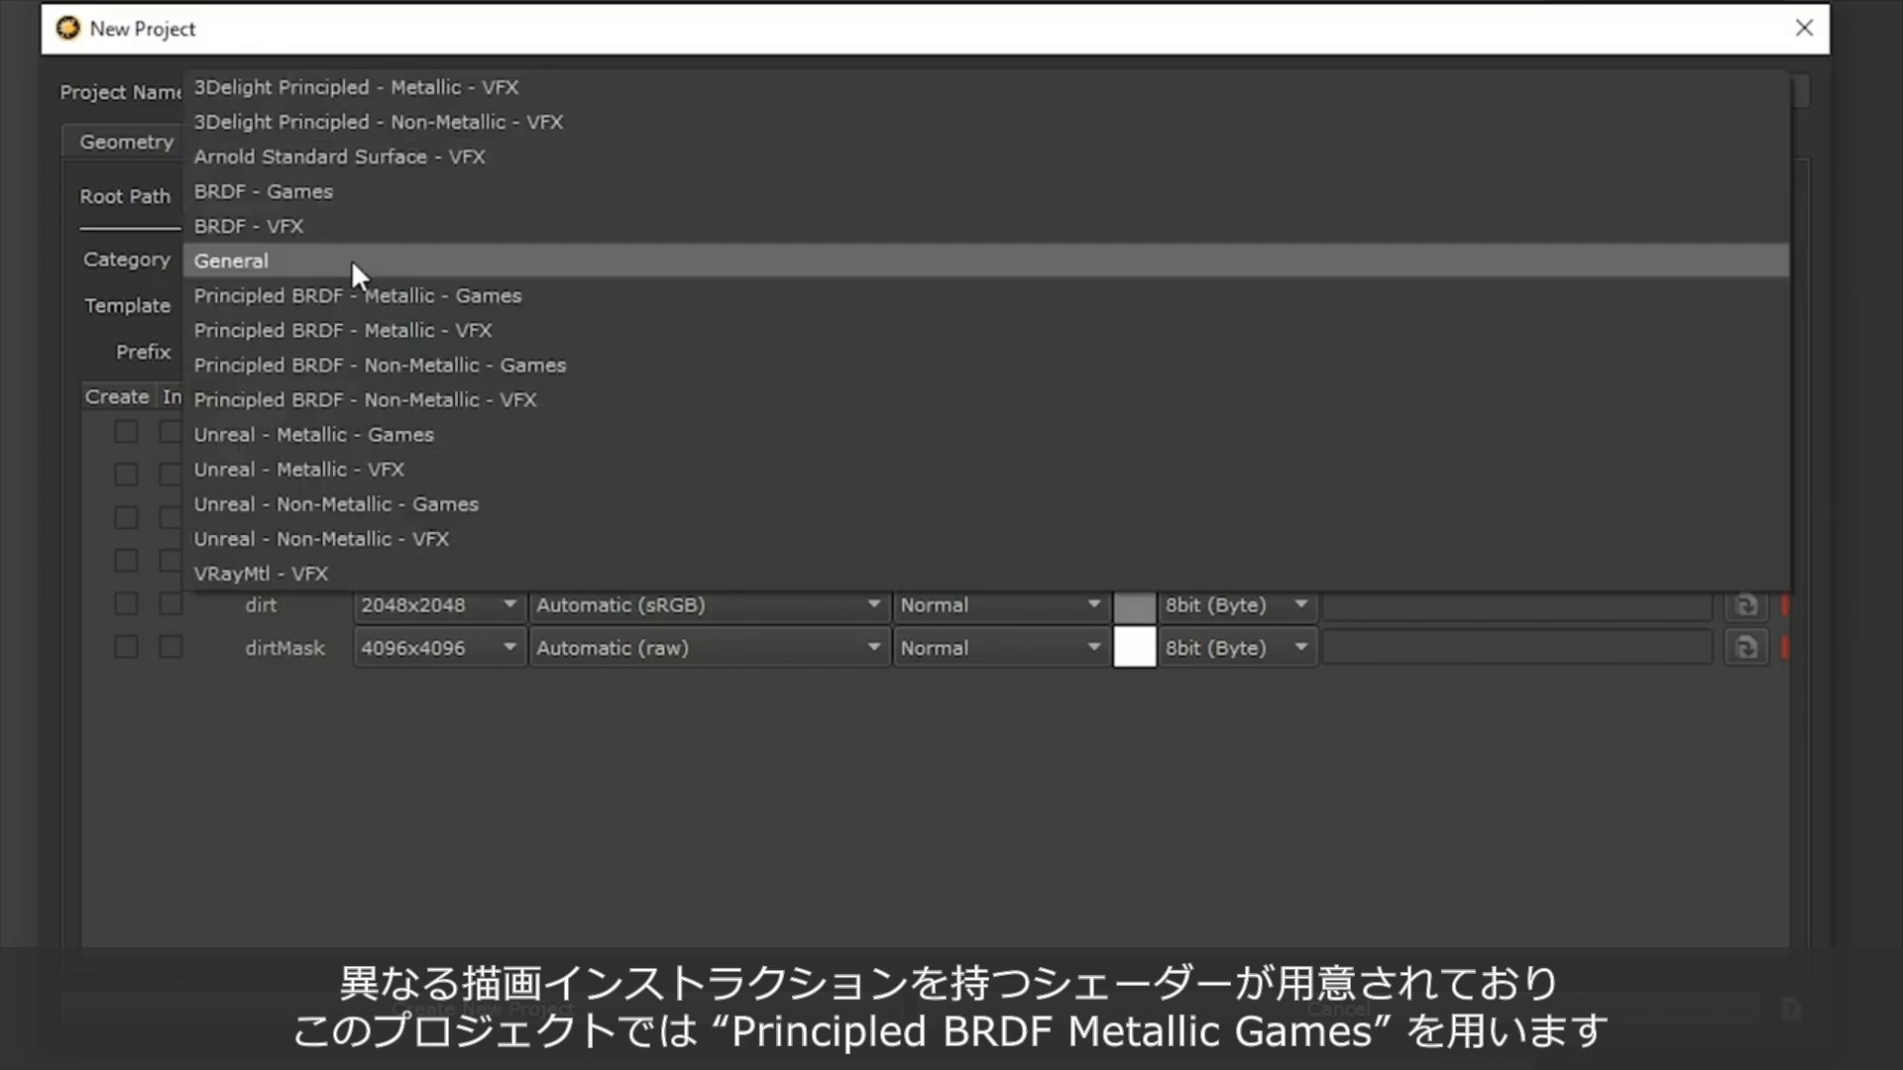
left_click(401, 87)
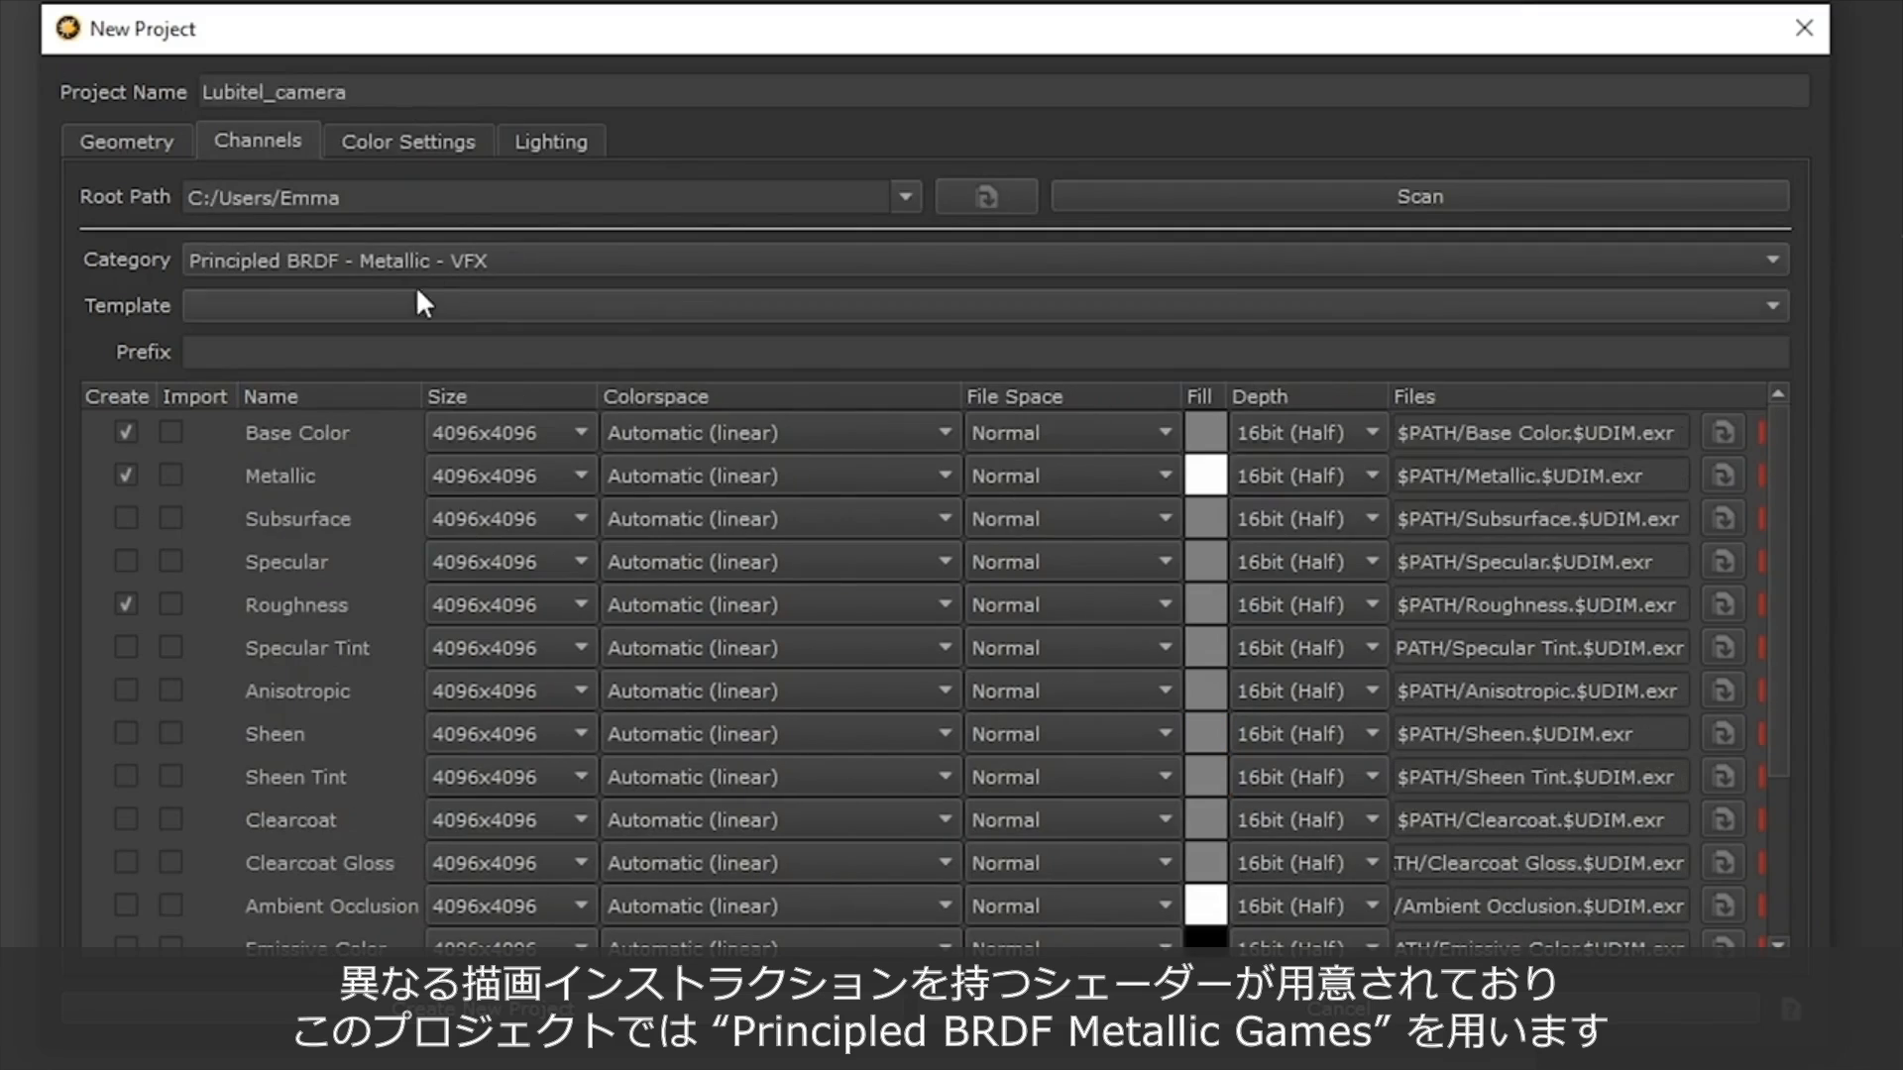
Set the channel category to Principled BRDF - Metallic - Games, with only Base Color marked for creation.
left_click(428, 261)
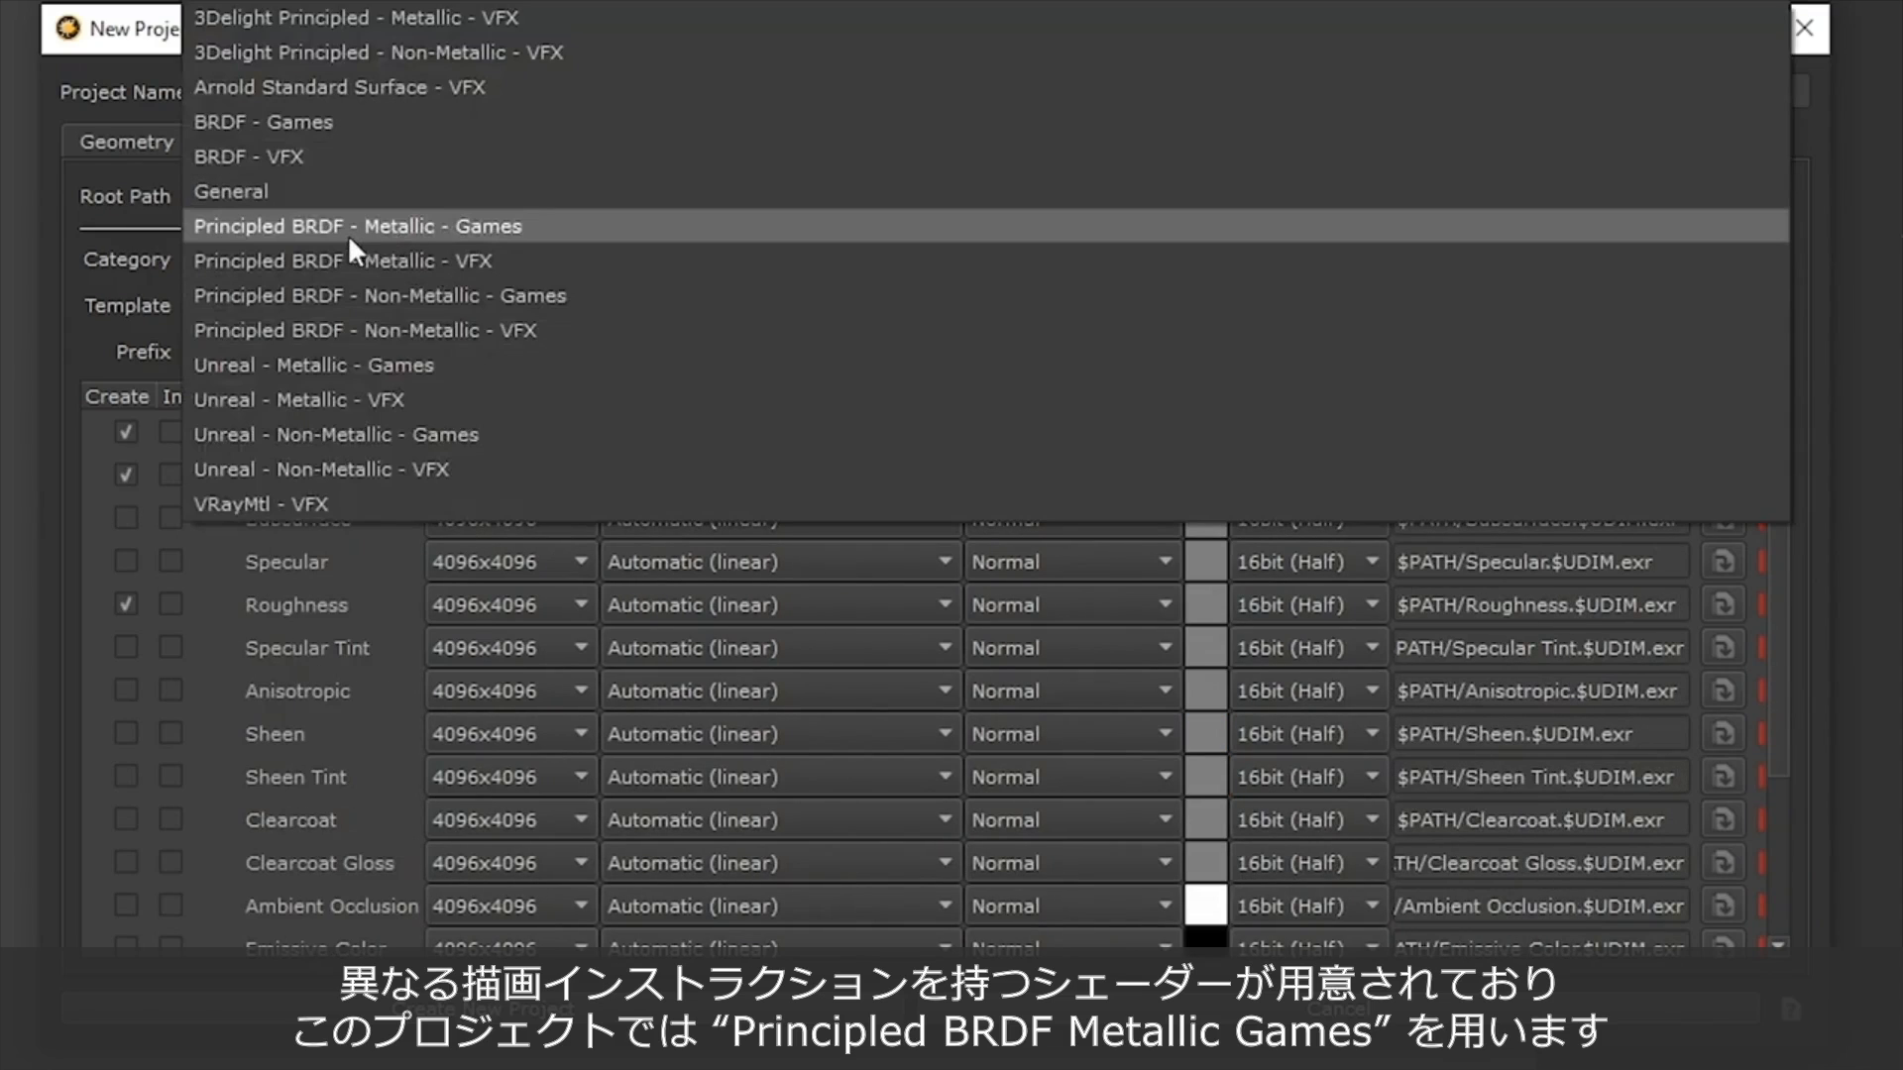
left_click(515, 229)
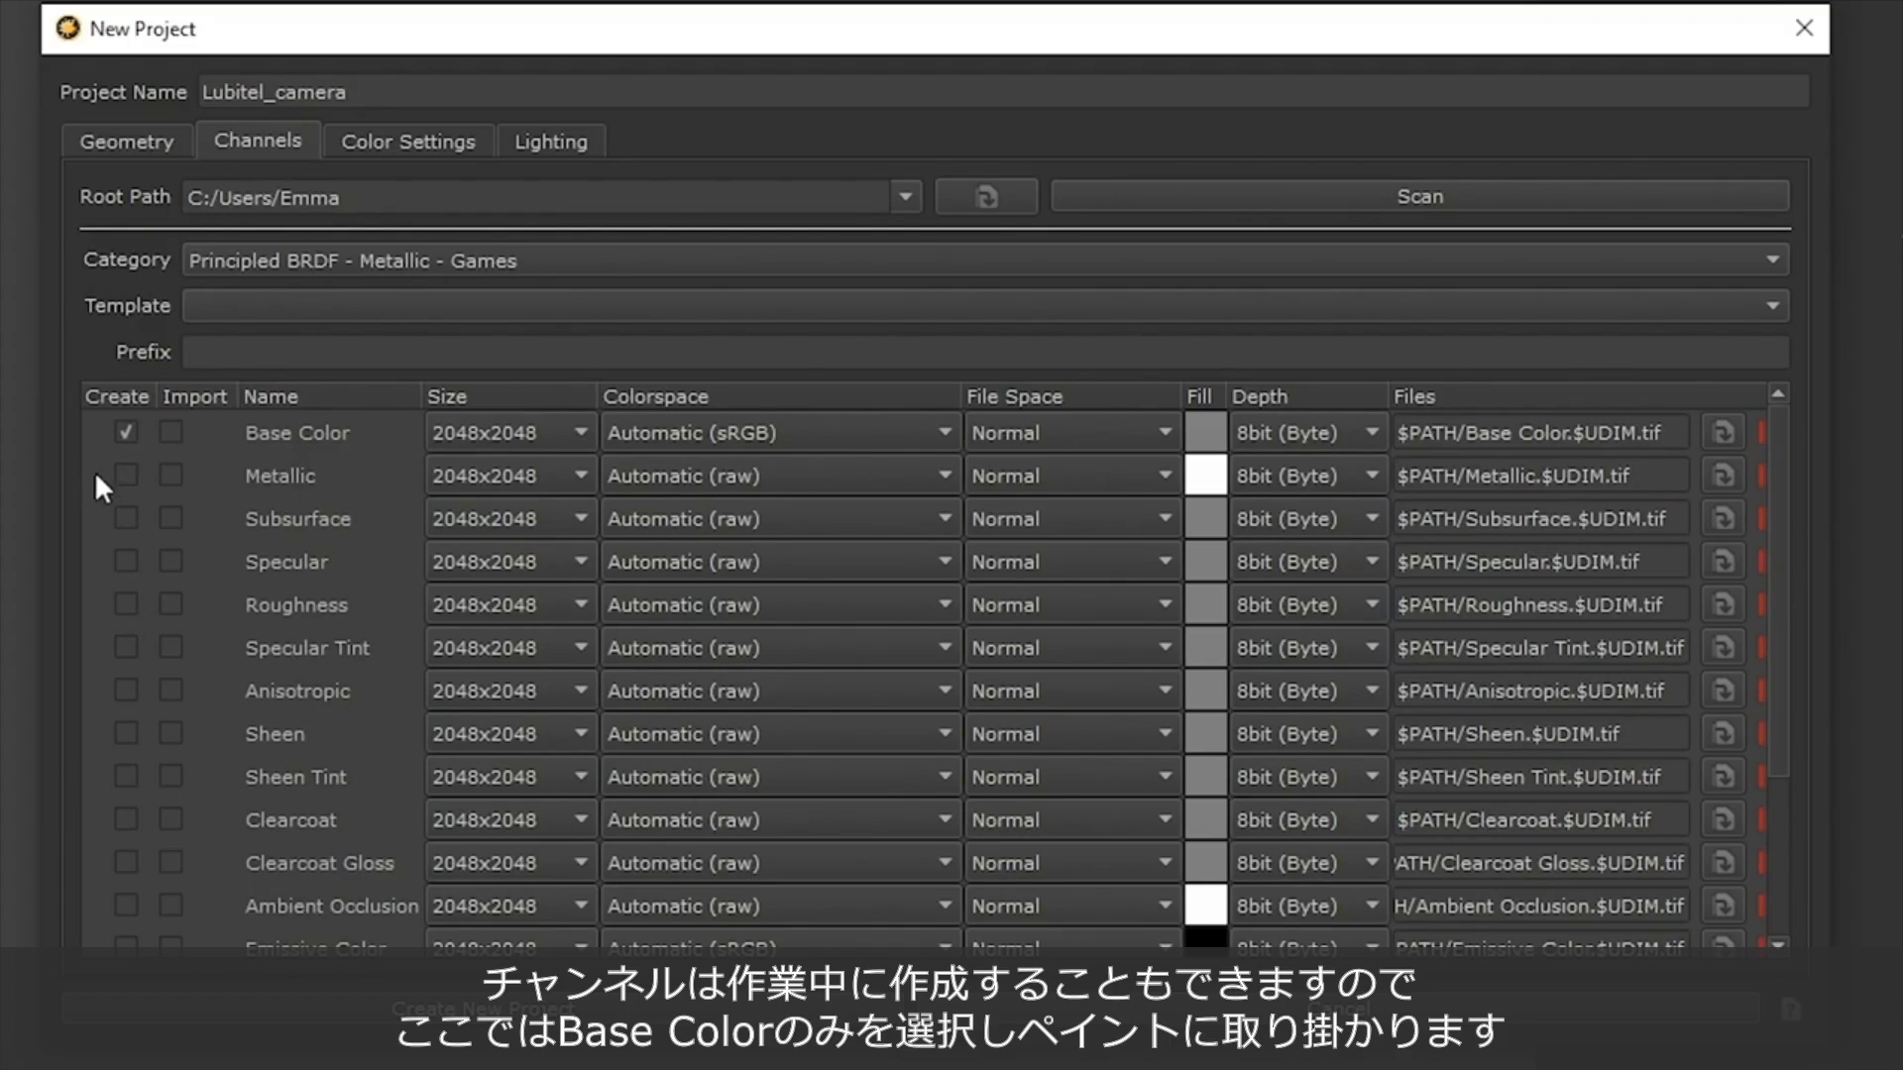
scroll(373, 448, "down", 3)
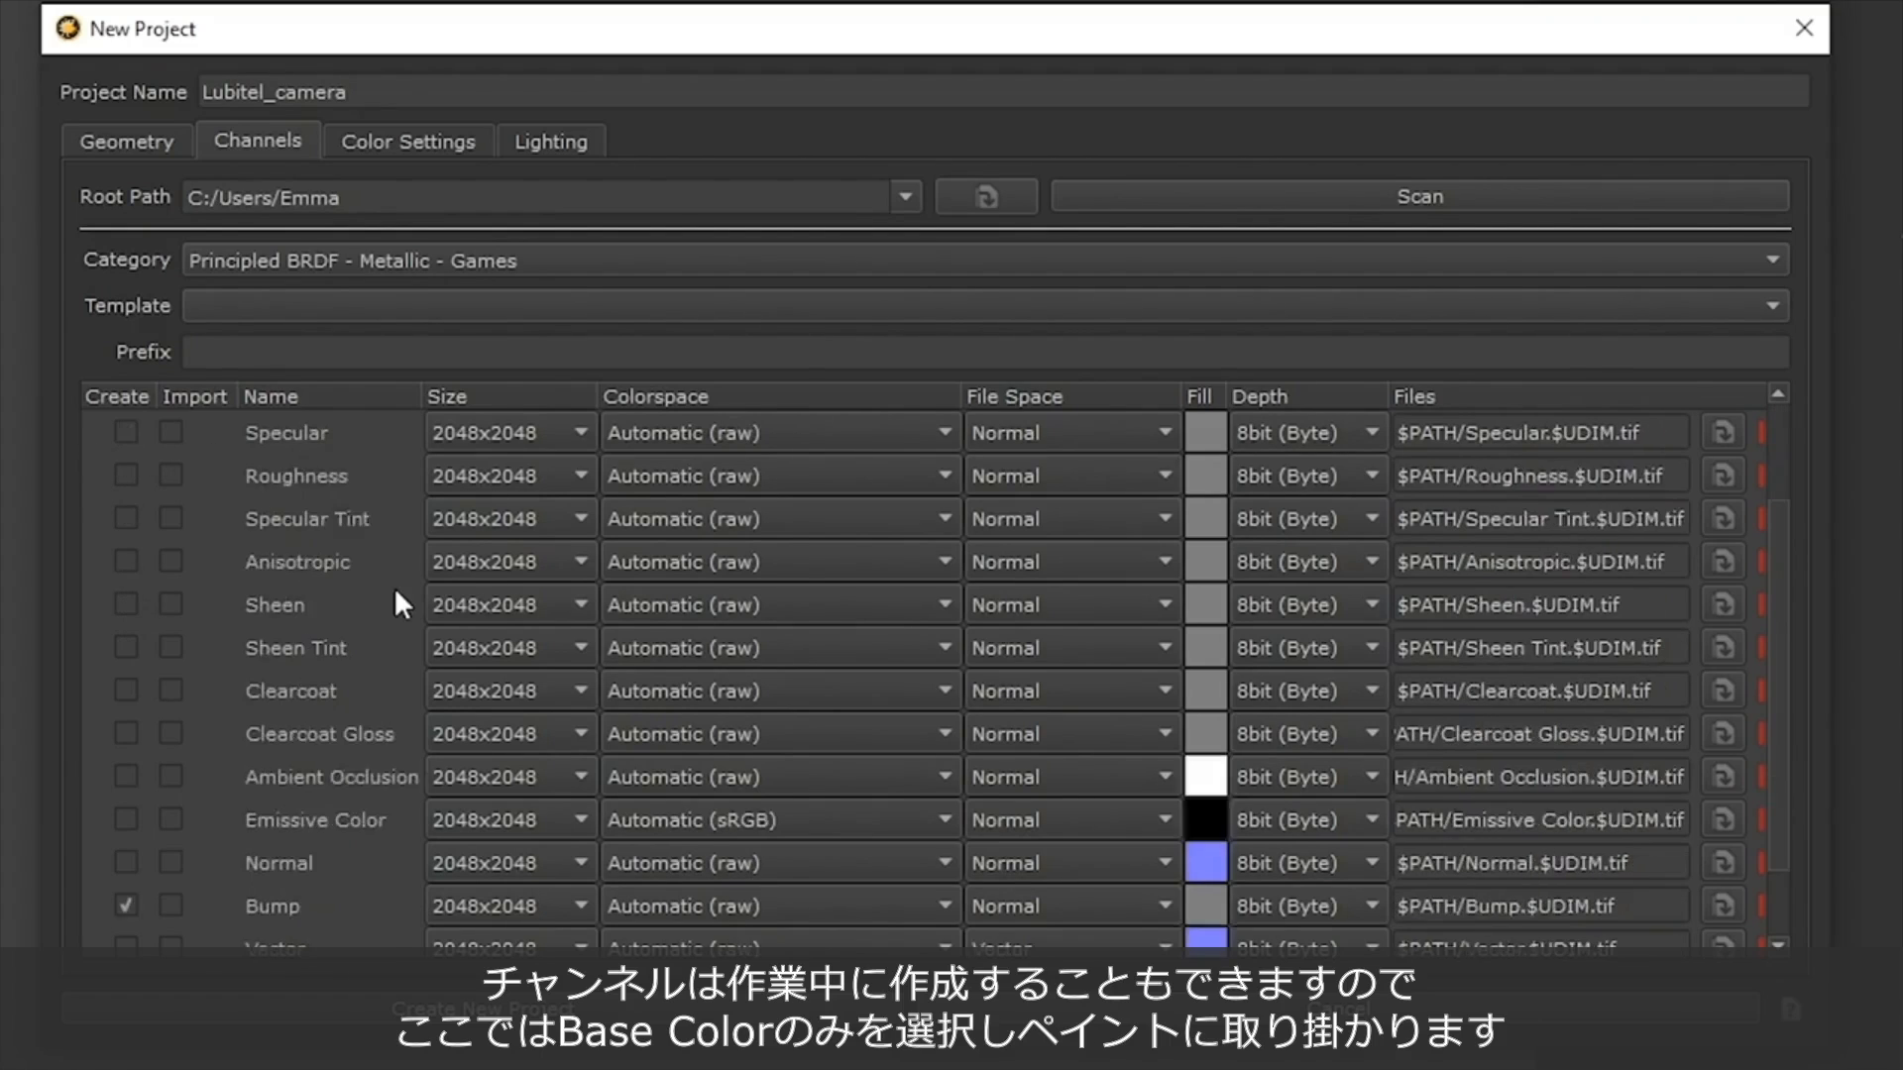
scroll(269, 666, "up", 3)
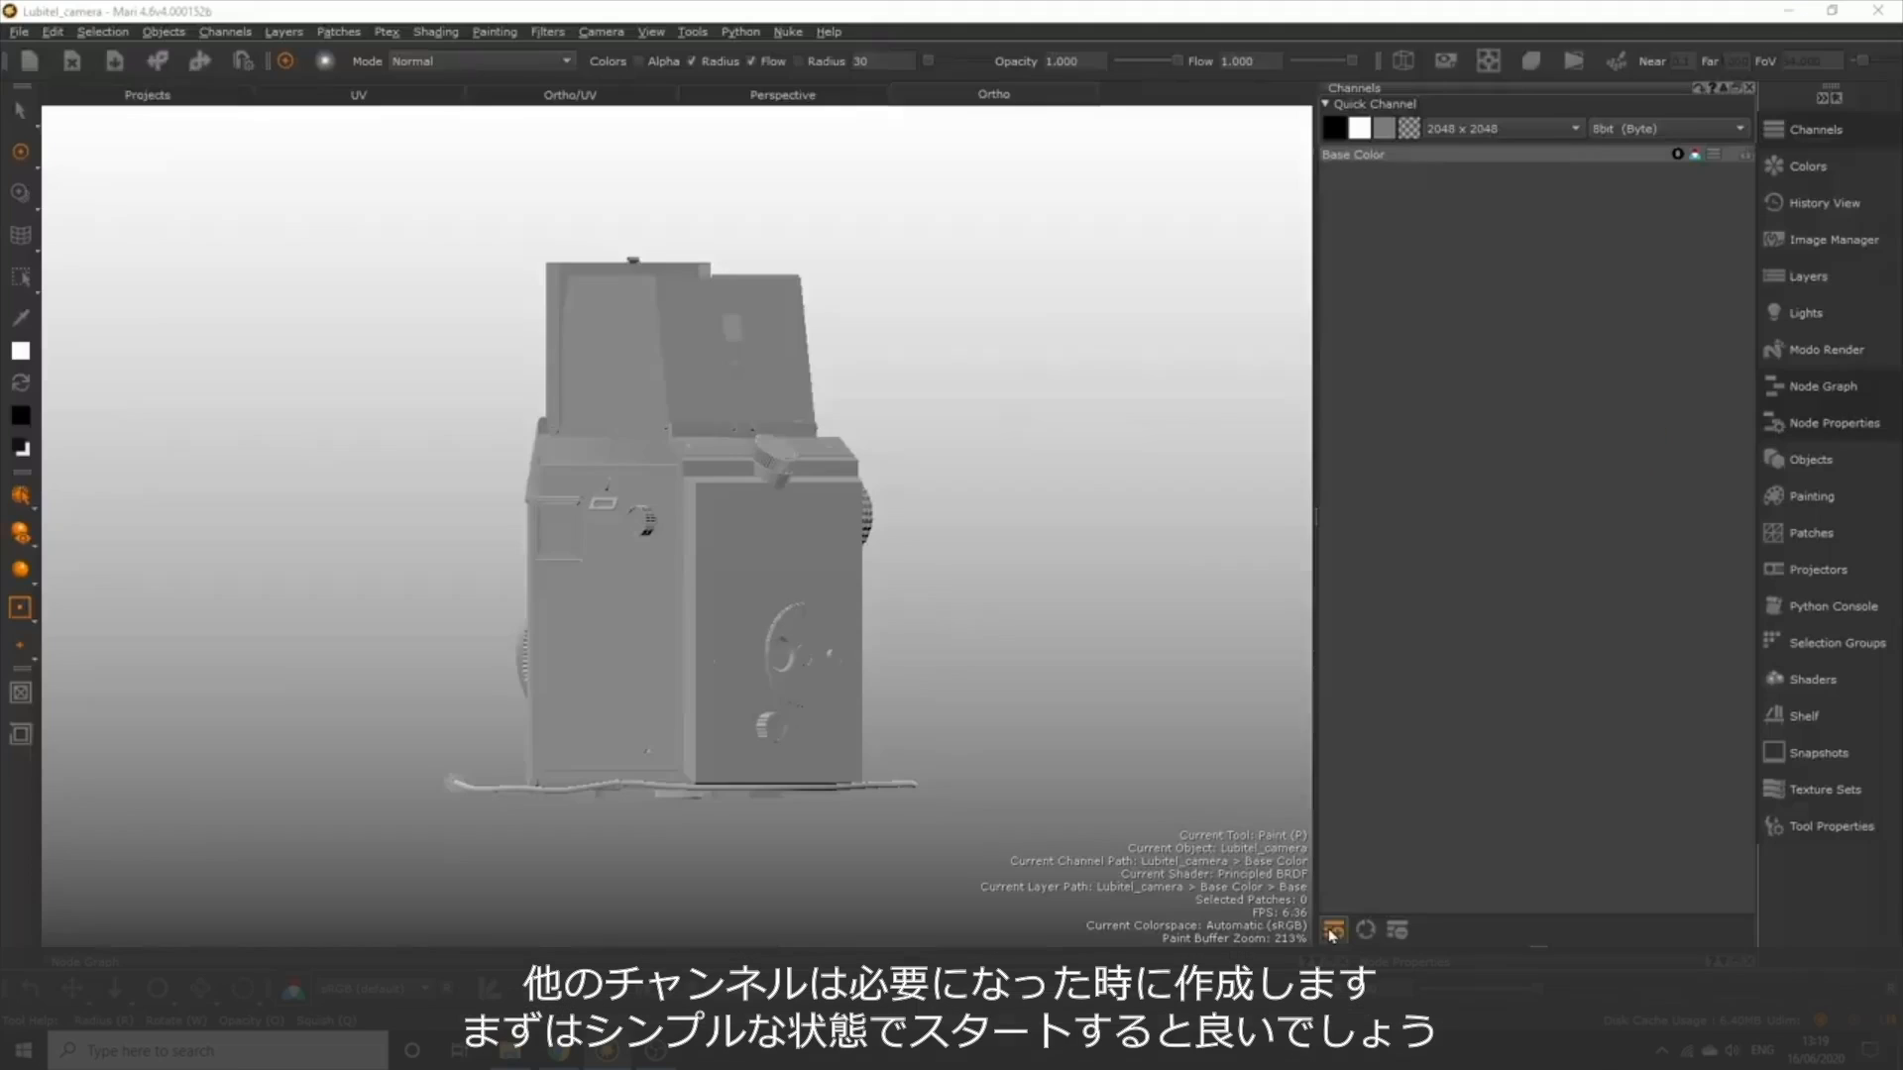
Add a new channel named Specular with a size of 2048 x 2048.
left_click(1333, 930)
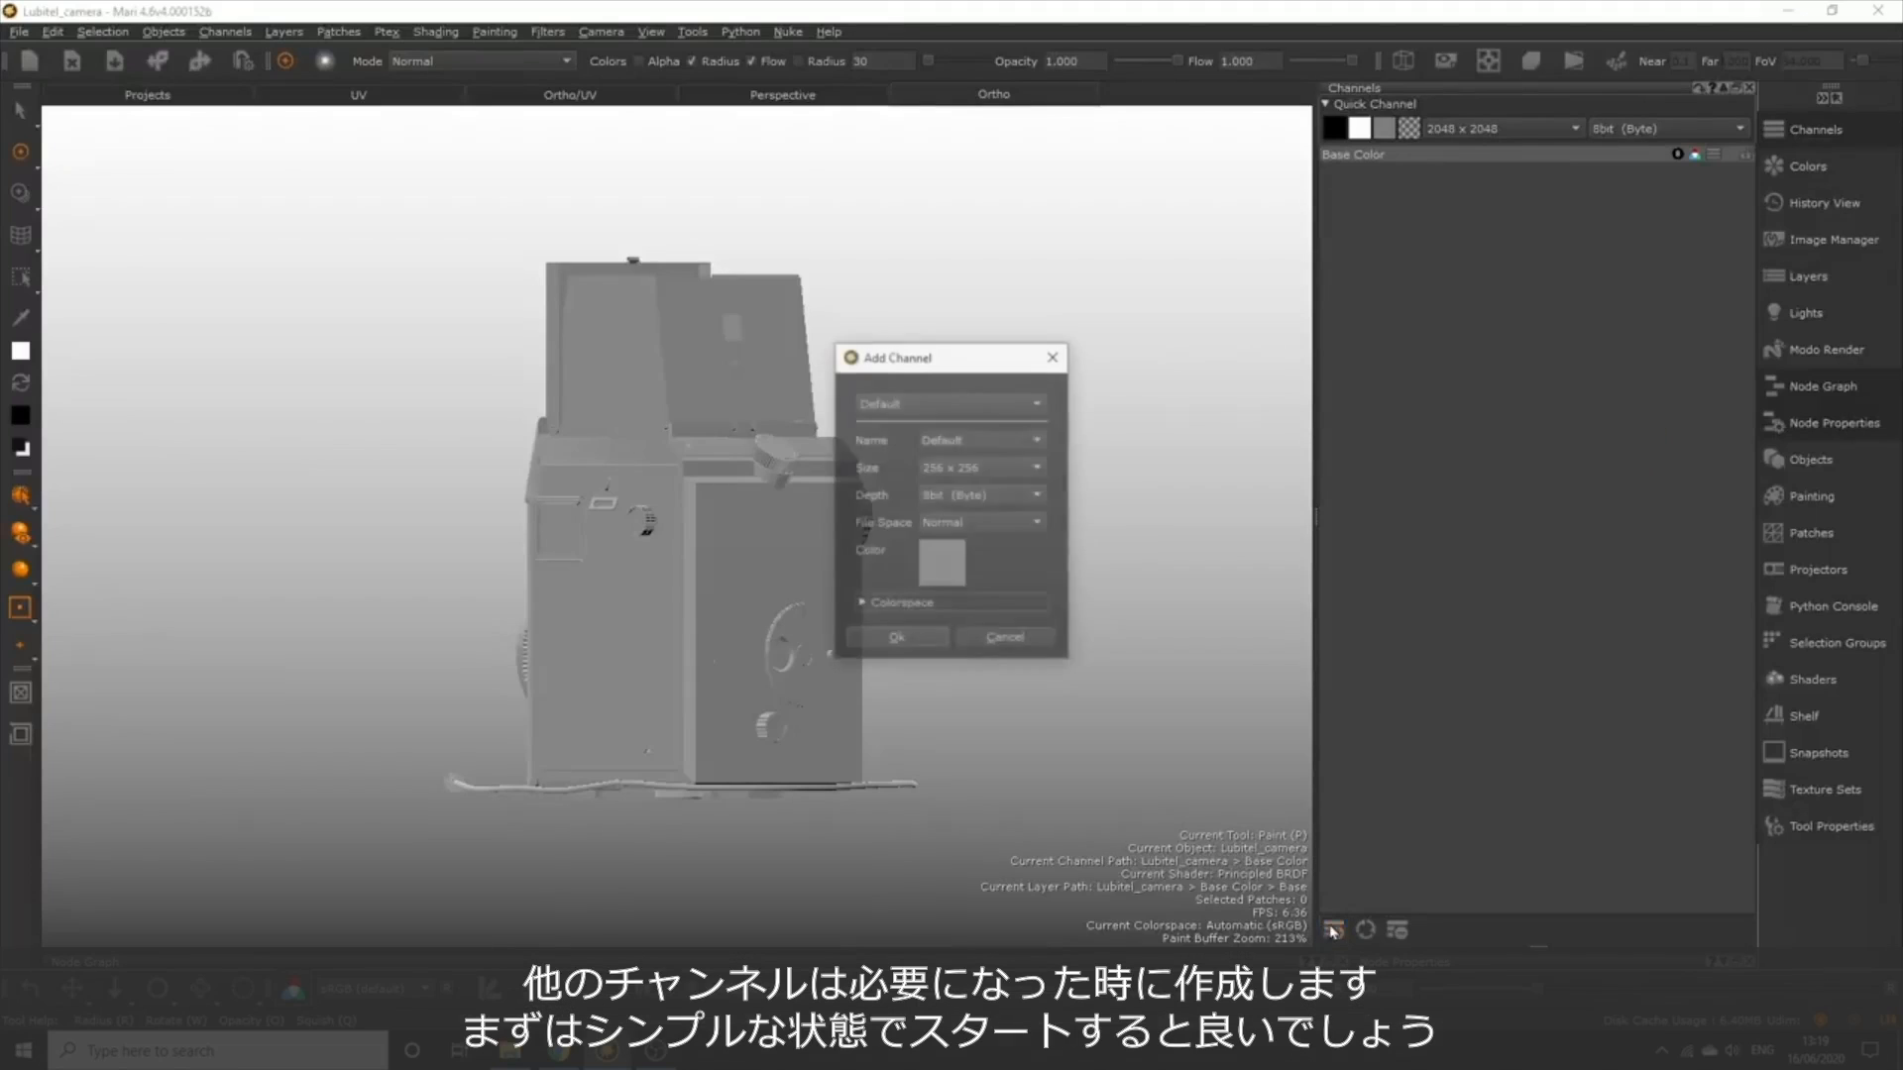
double_click(974, 438)
type("Specular")
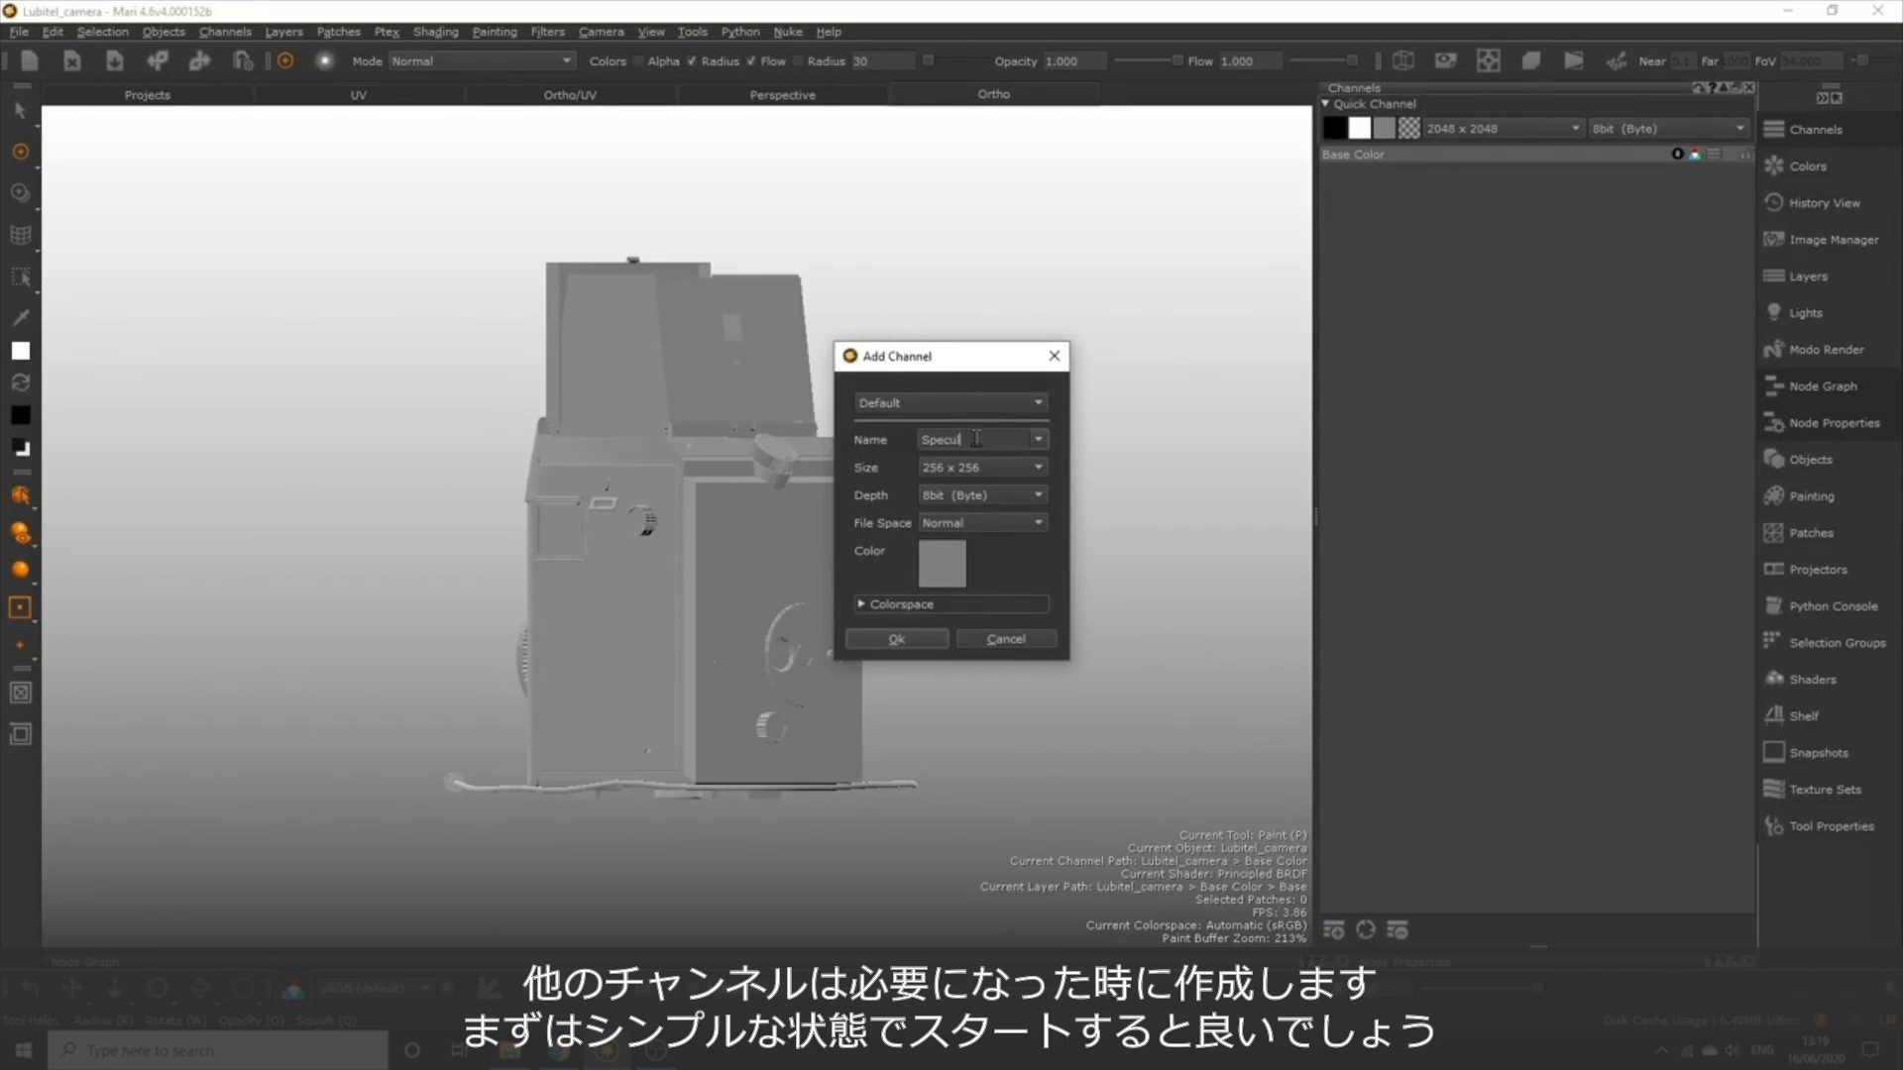
left_click(976, 468)
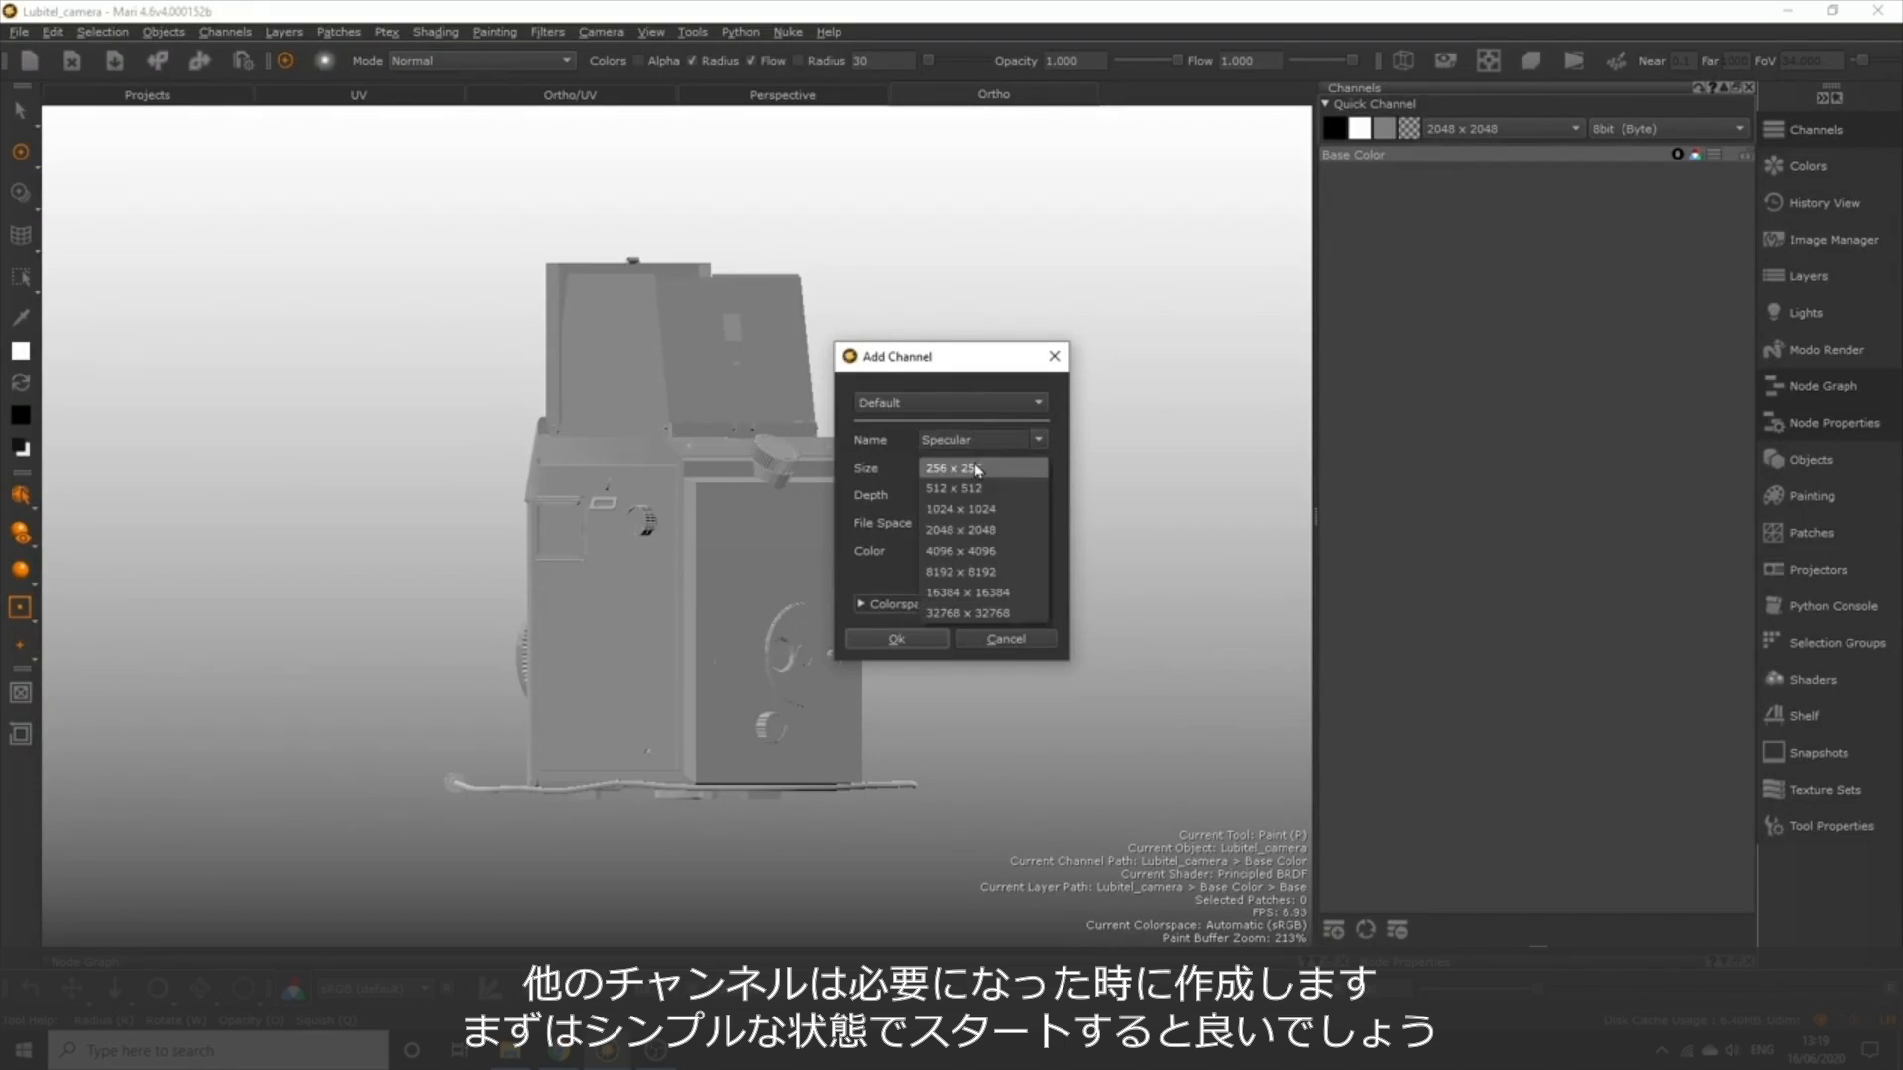
left_click(983, 532)
left_click(896, 639)
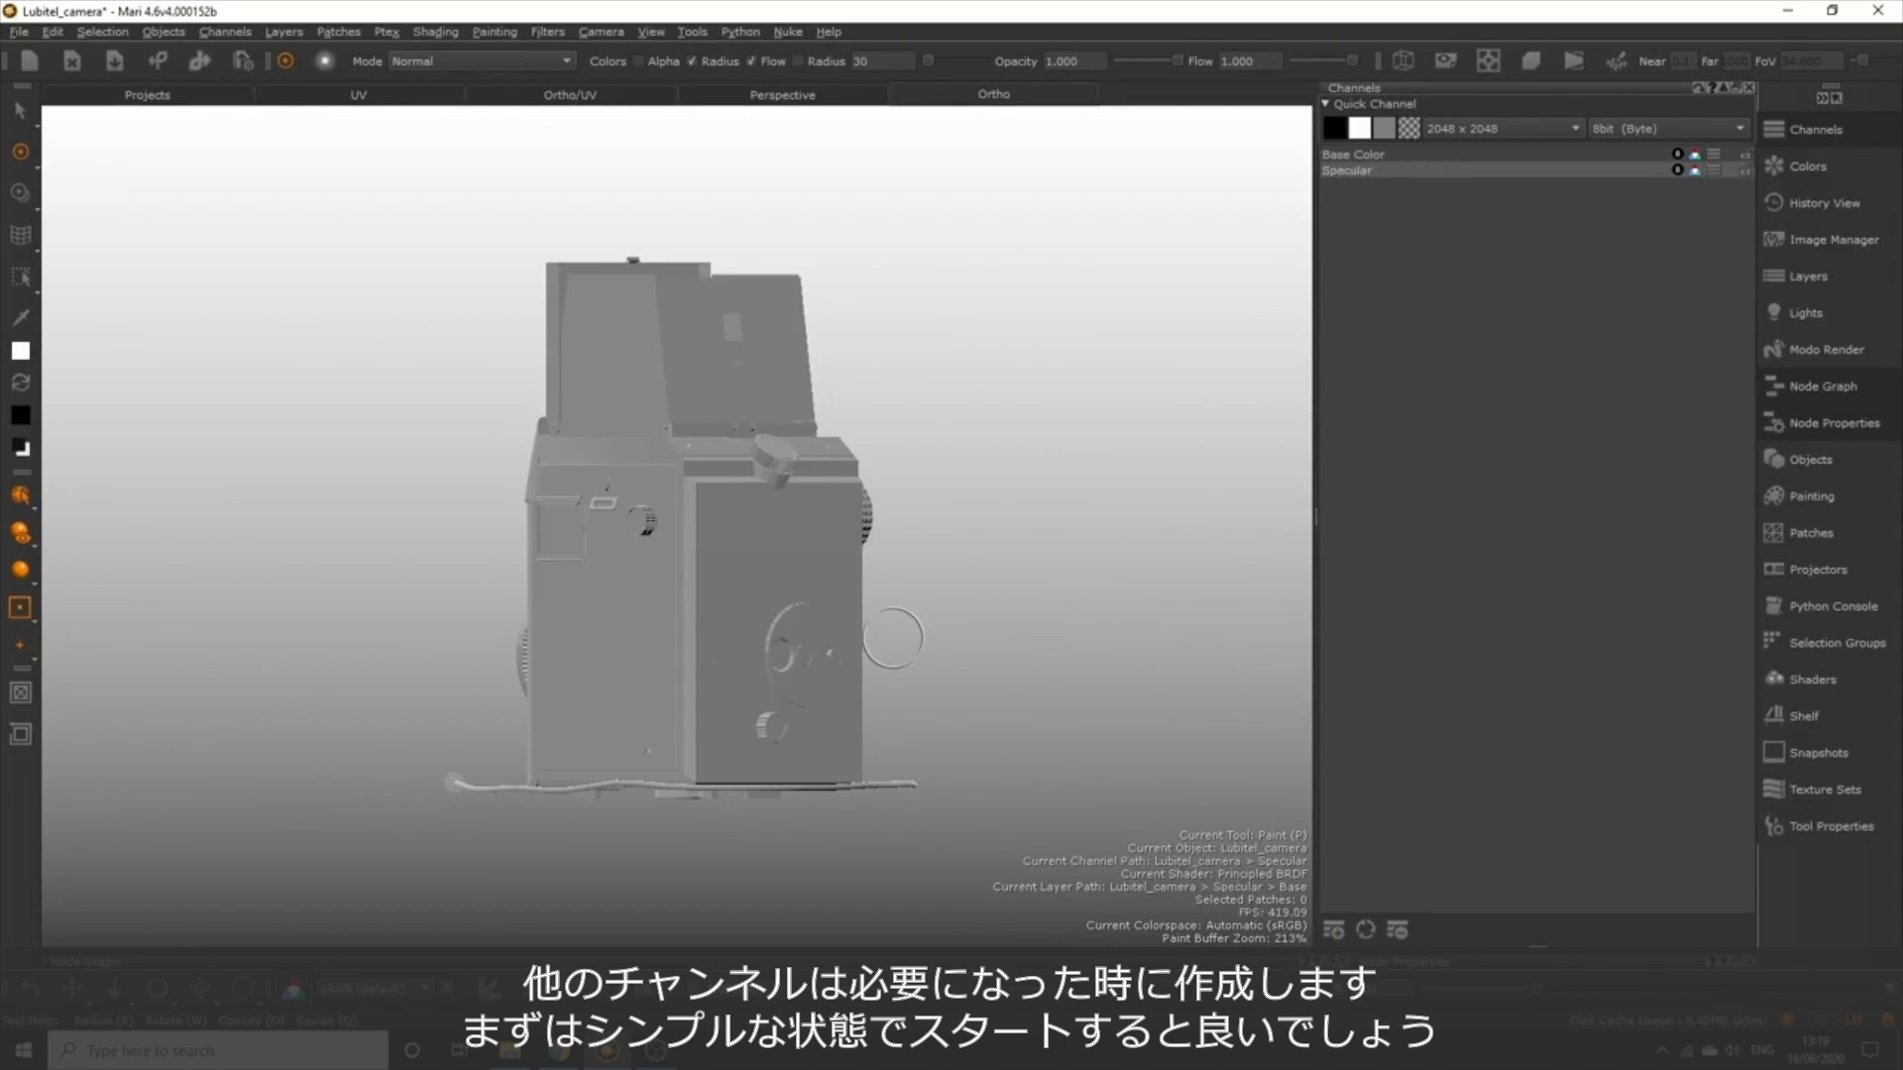
Add another channel named Metallic, keeping the 2048 x 2048 size and 8bit (Byte) depth.
left_click(1333, 930)
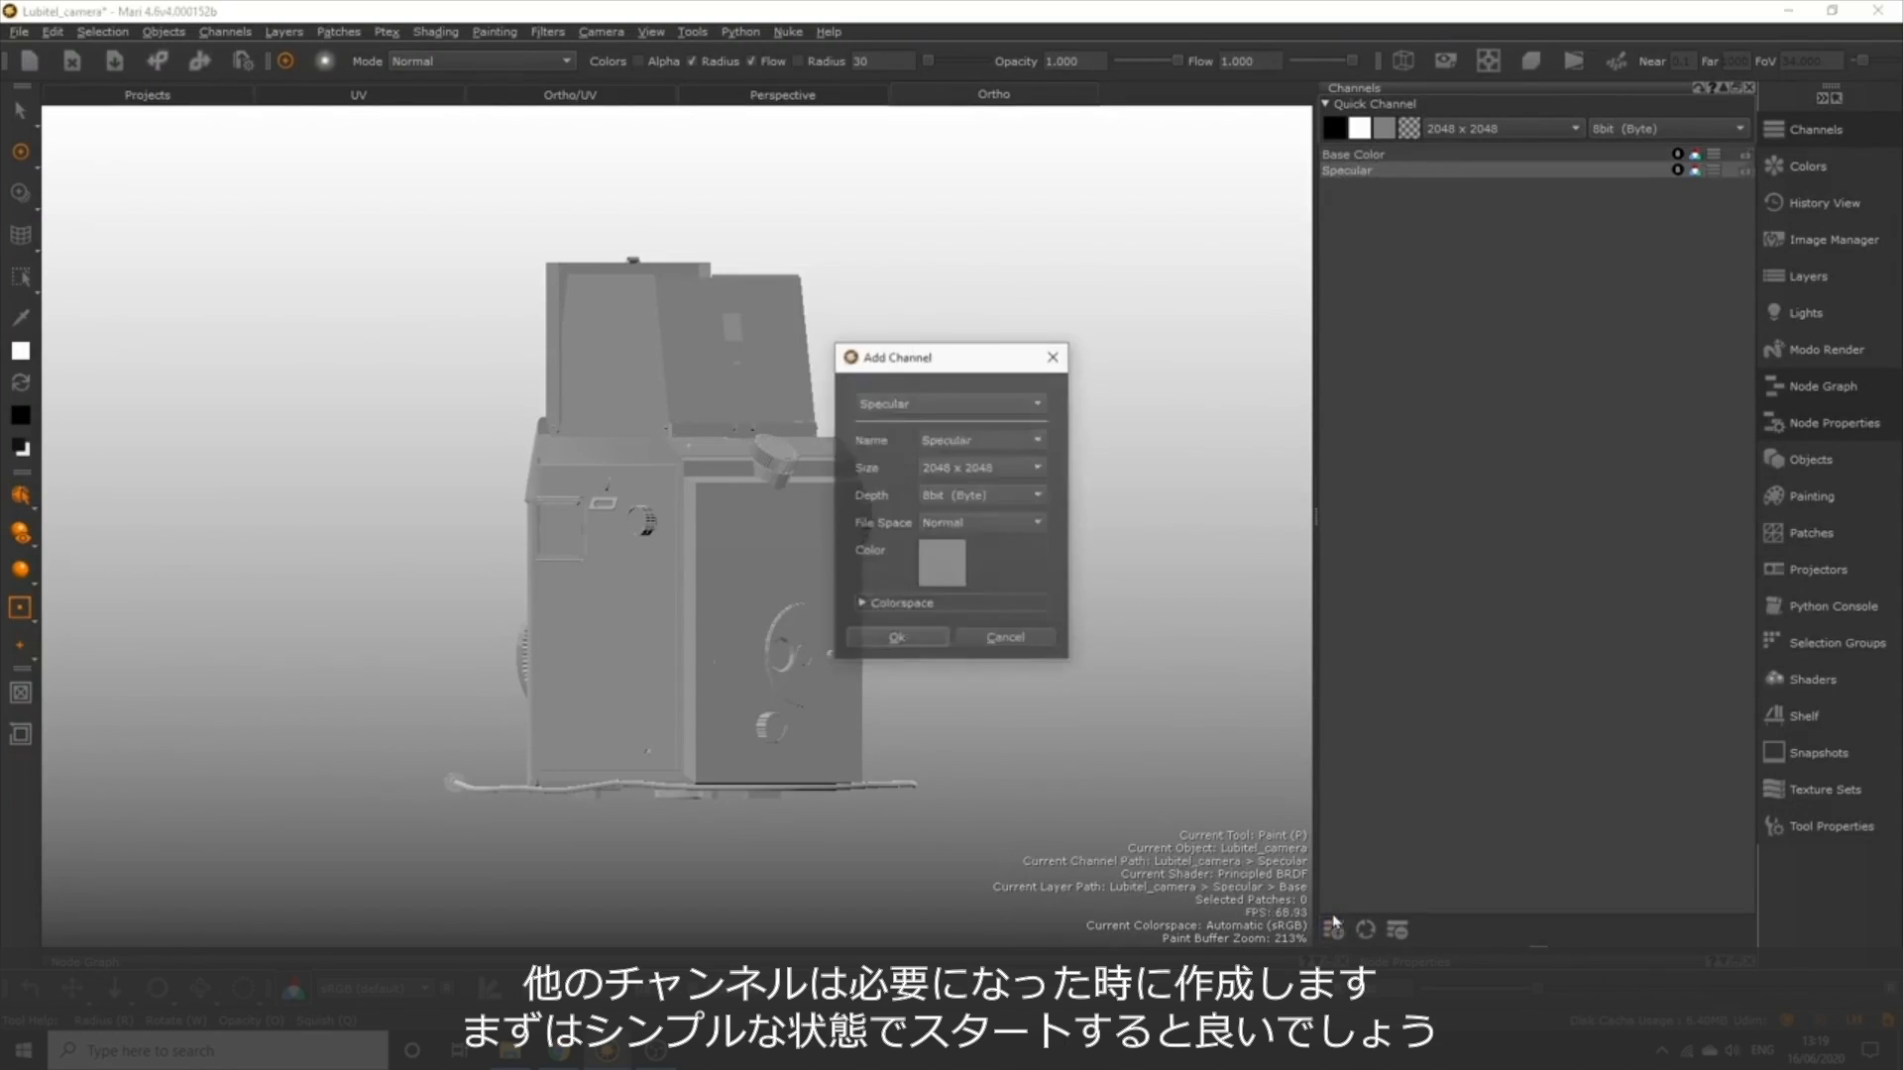
double_click(994, 437)
type("Metalli")
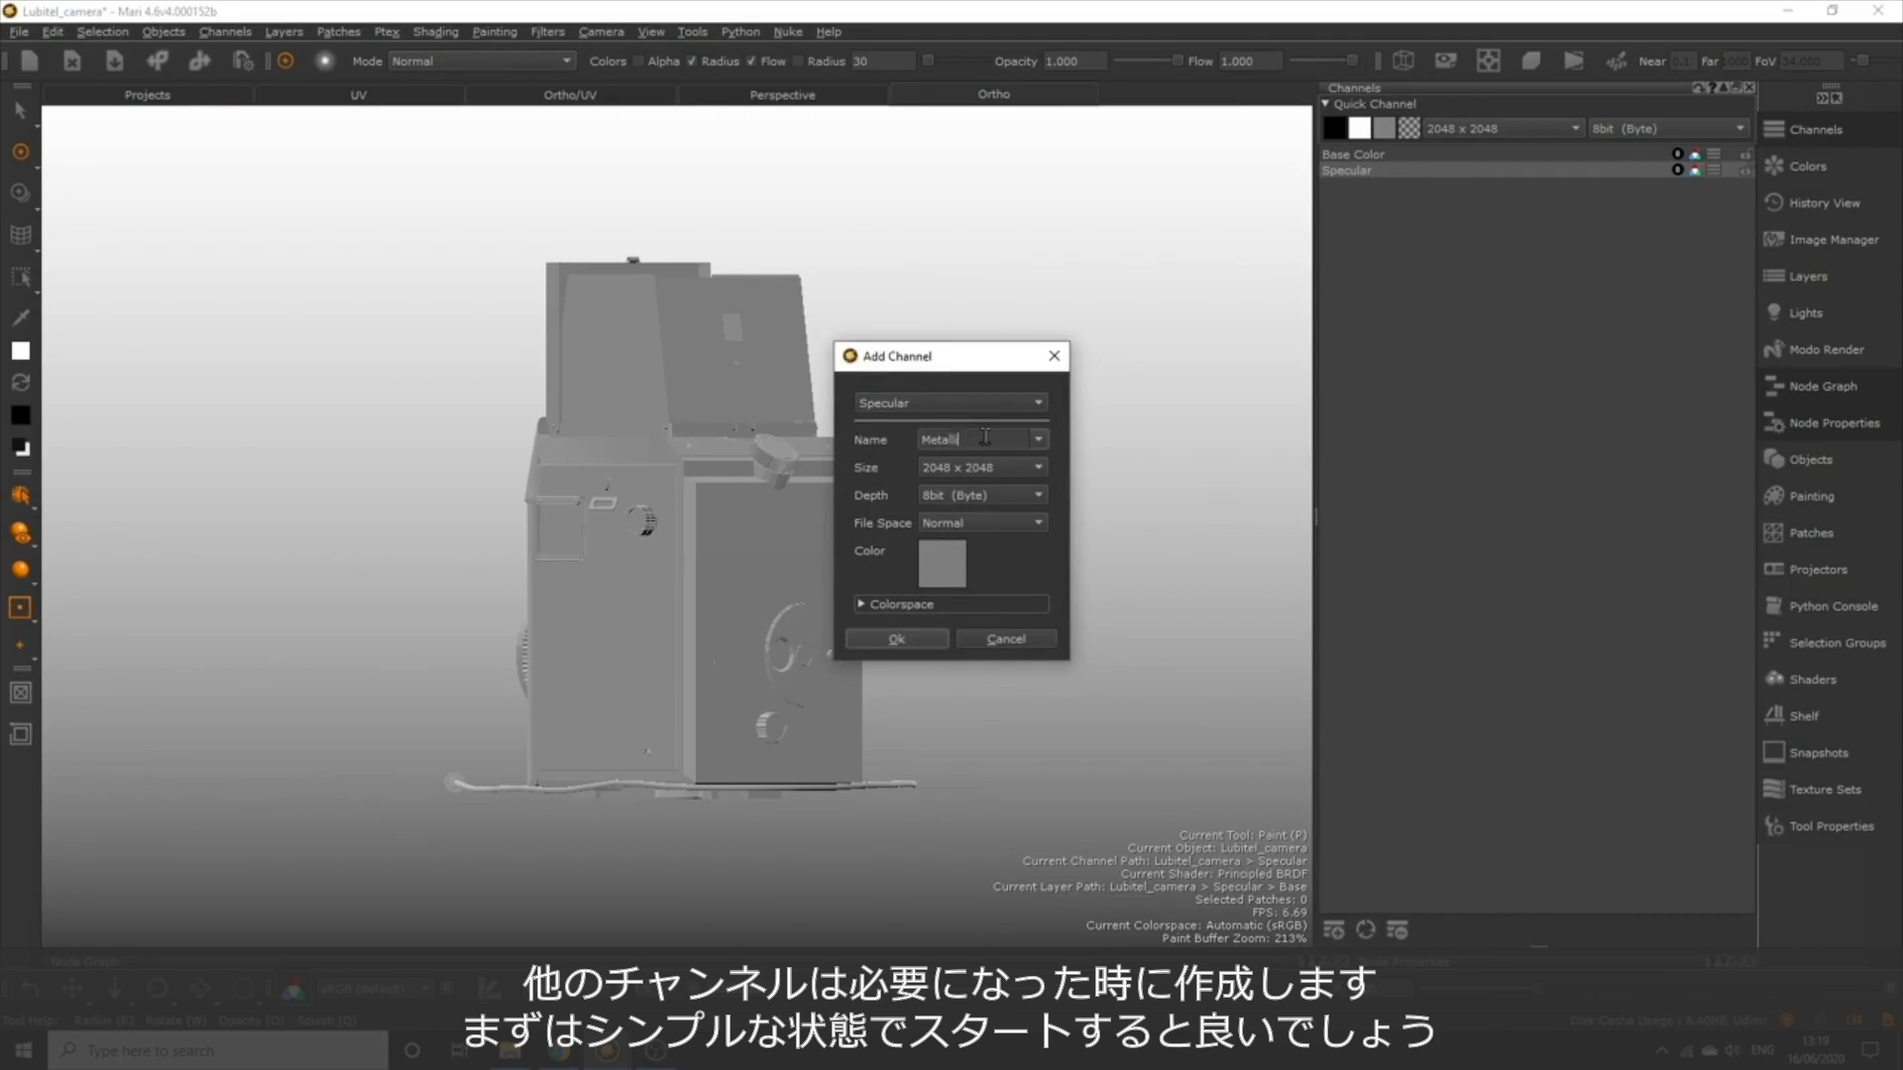
type("c")
left_click(910, 644)
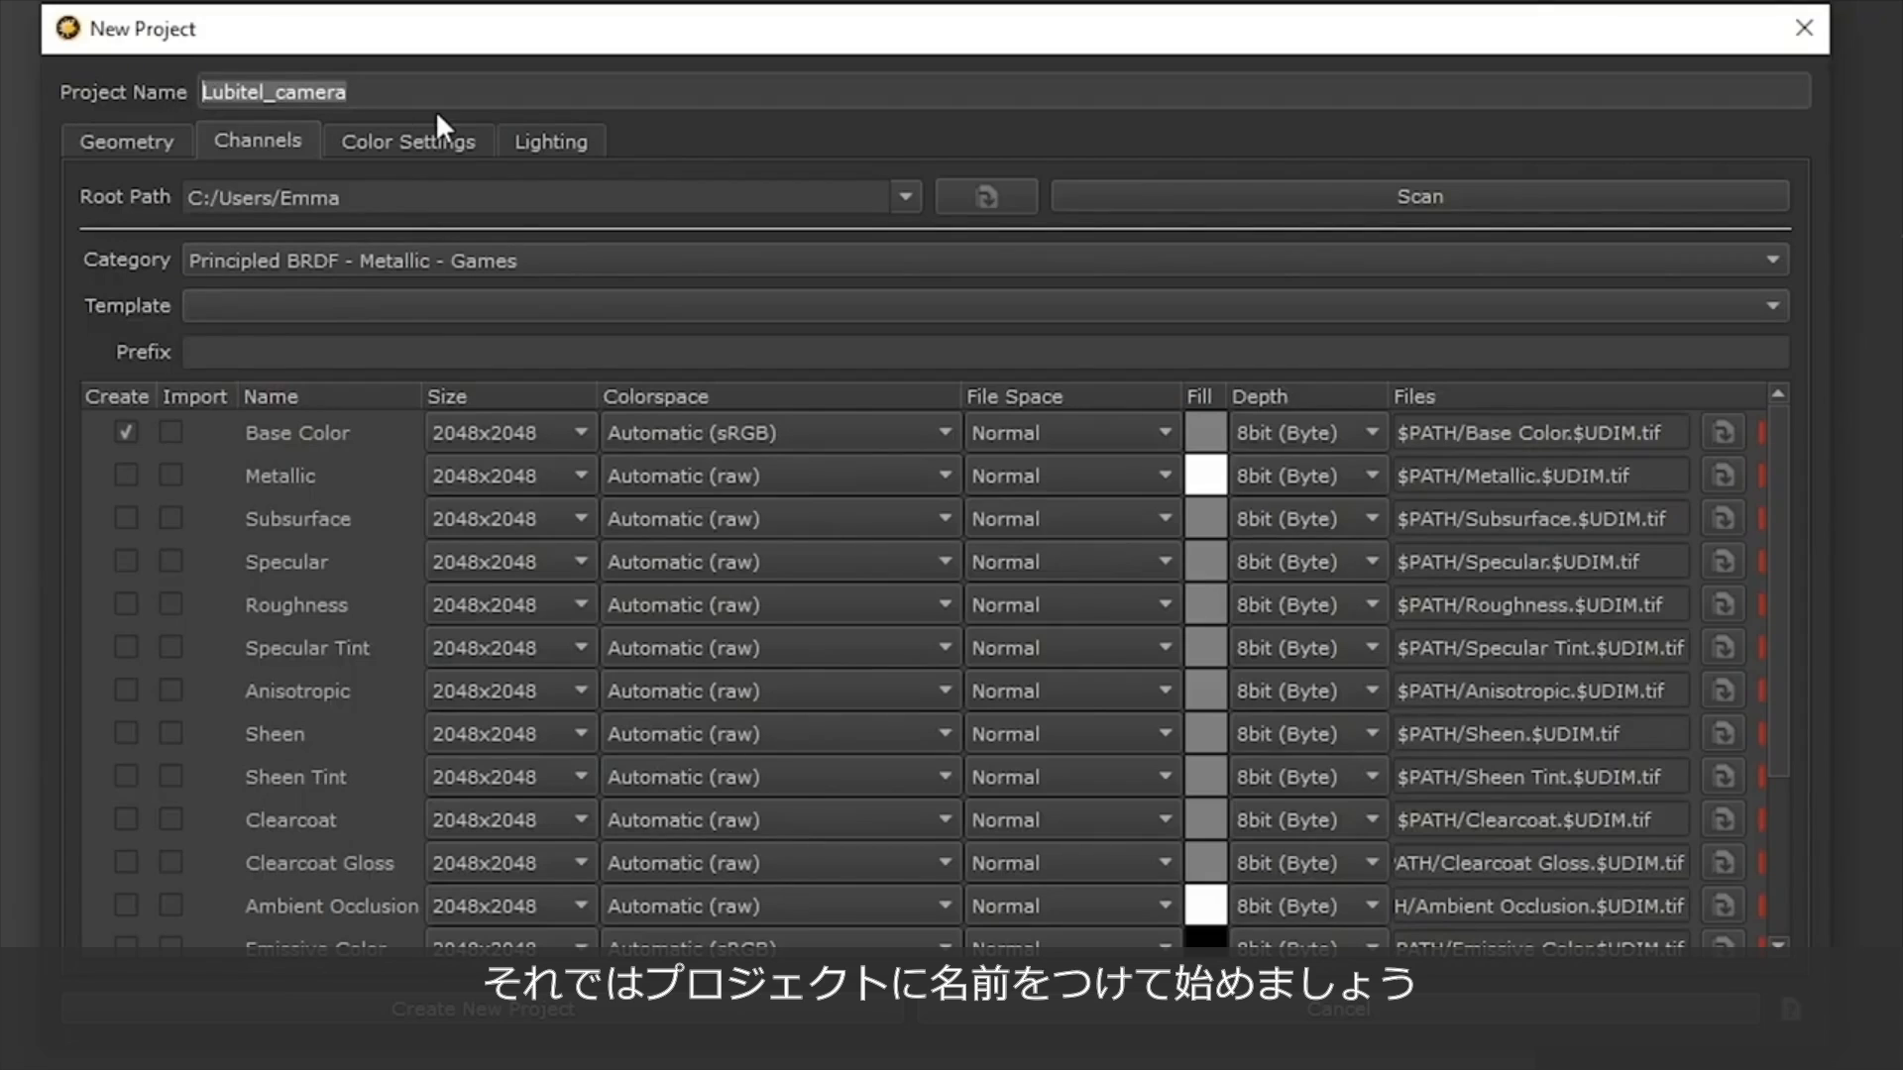
Name the new project Camera_Texturing and create it.
type("Camera_")
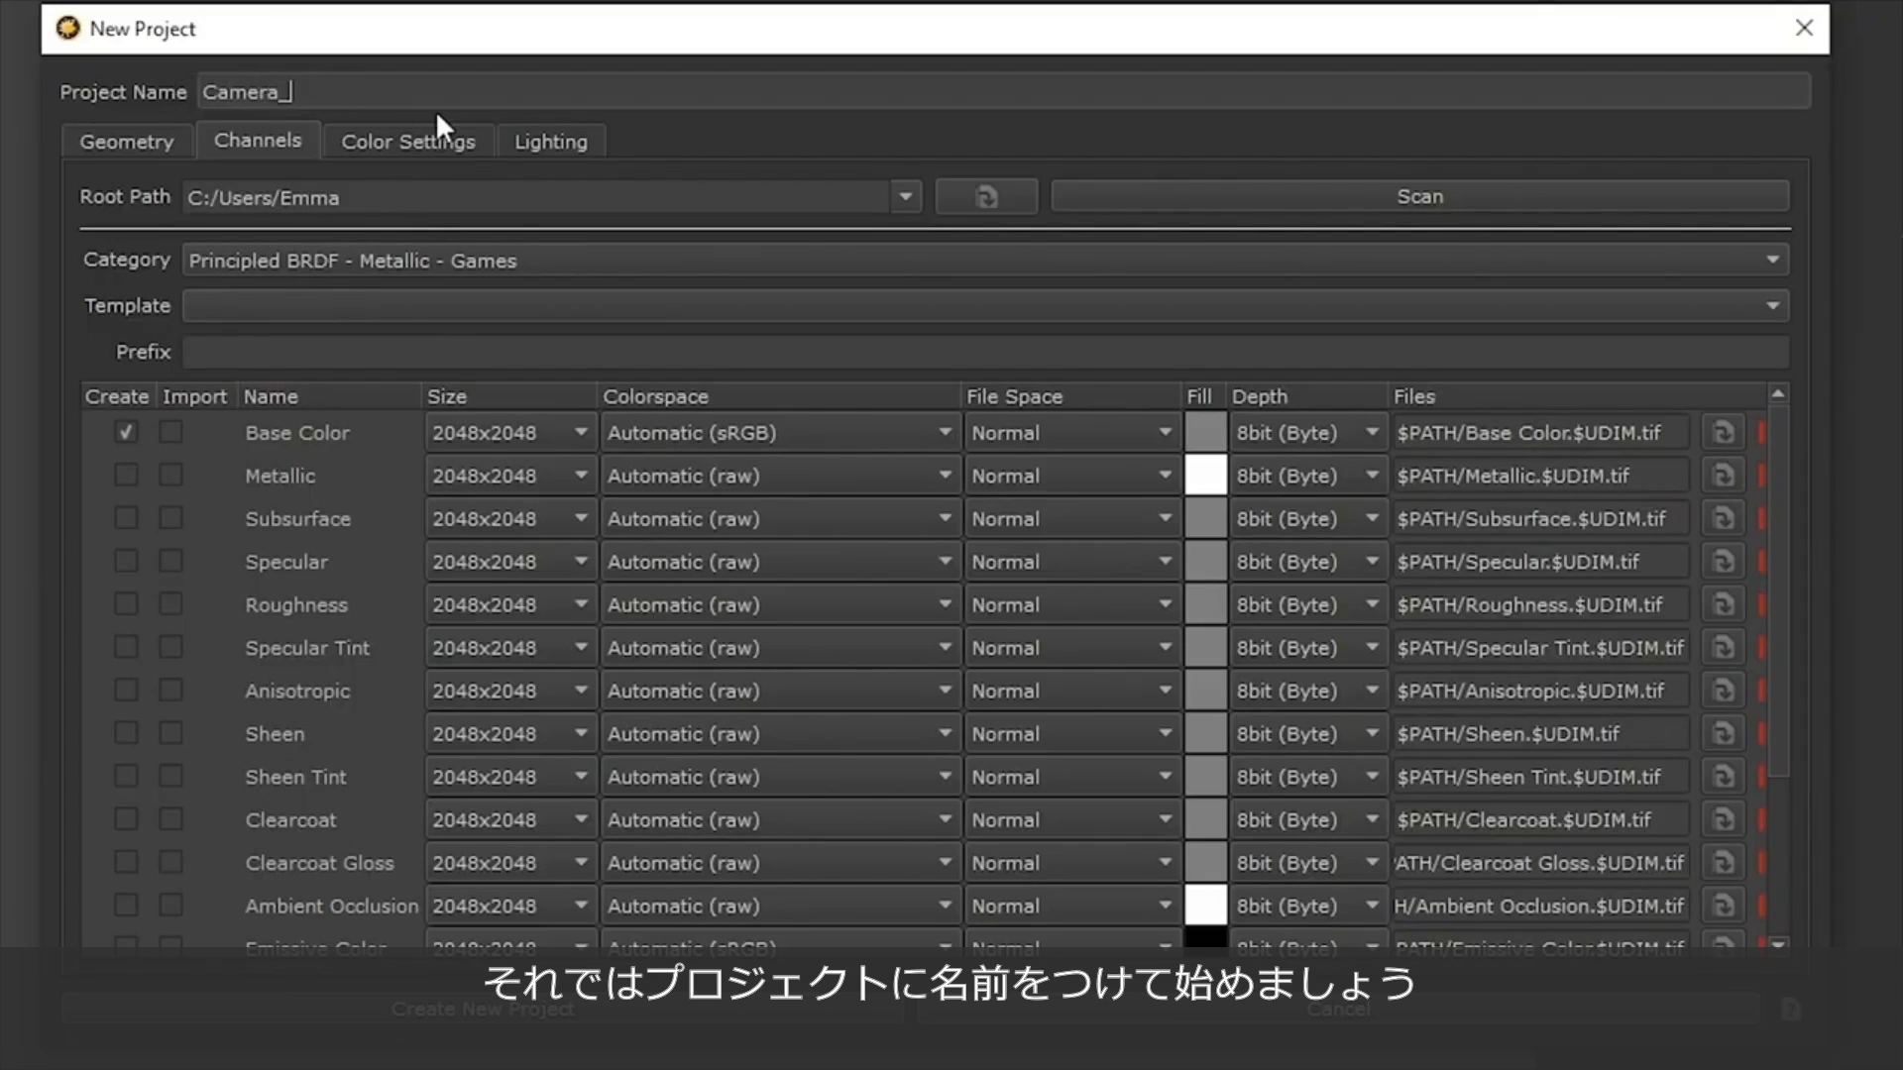
type("Texturing")
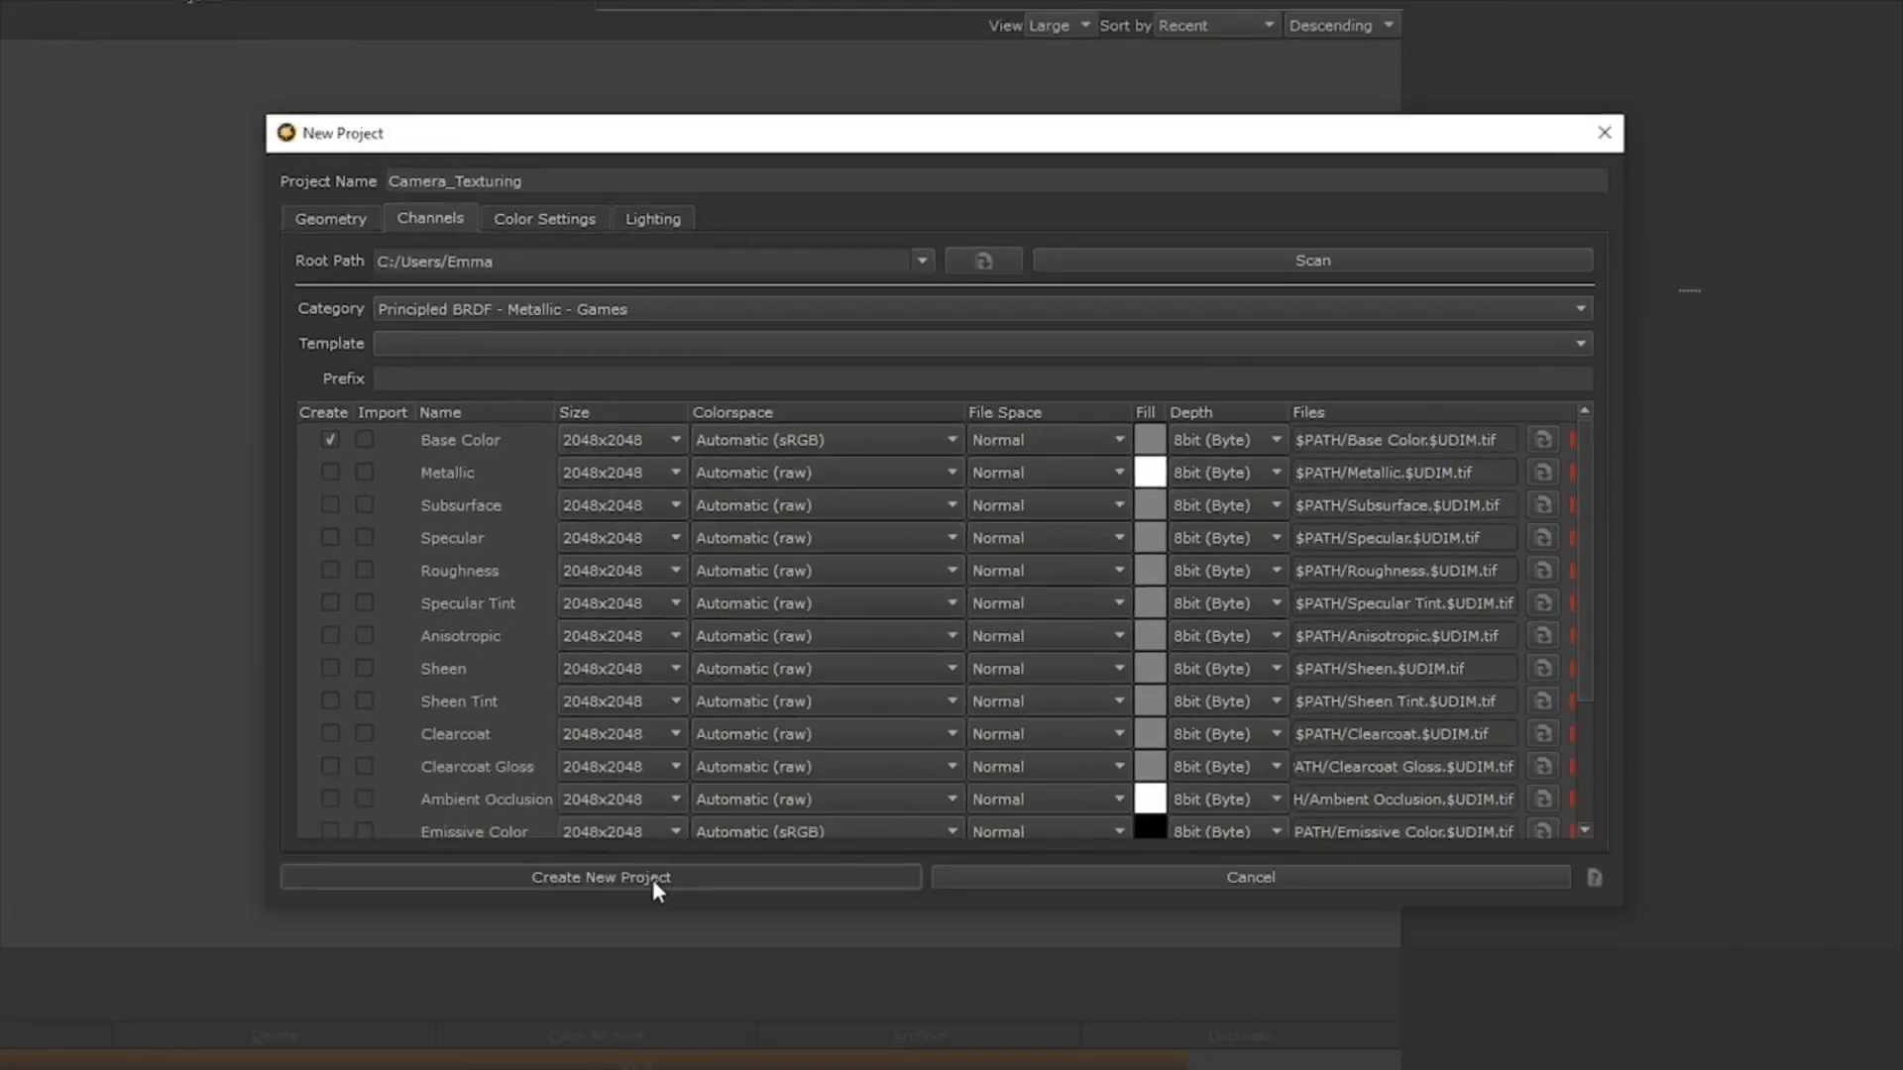
left_click(550, 1011)
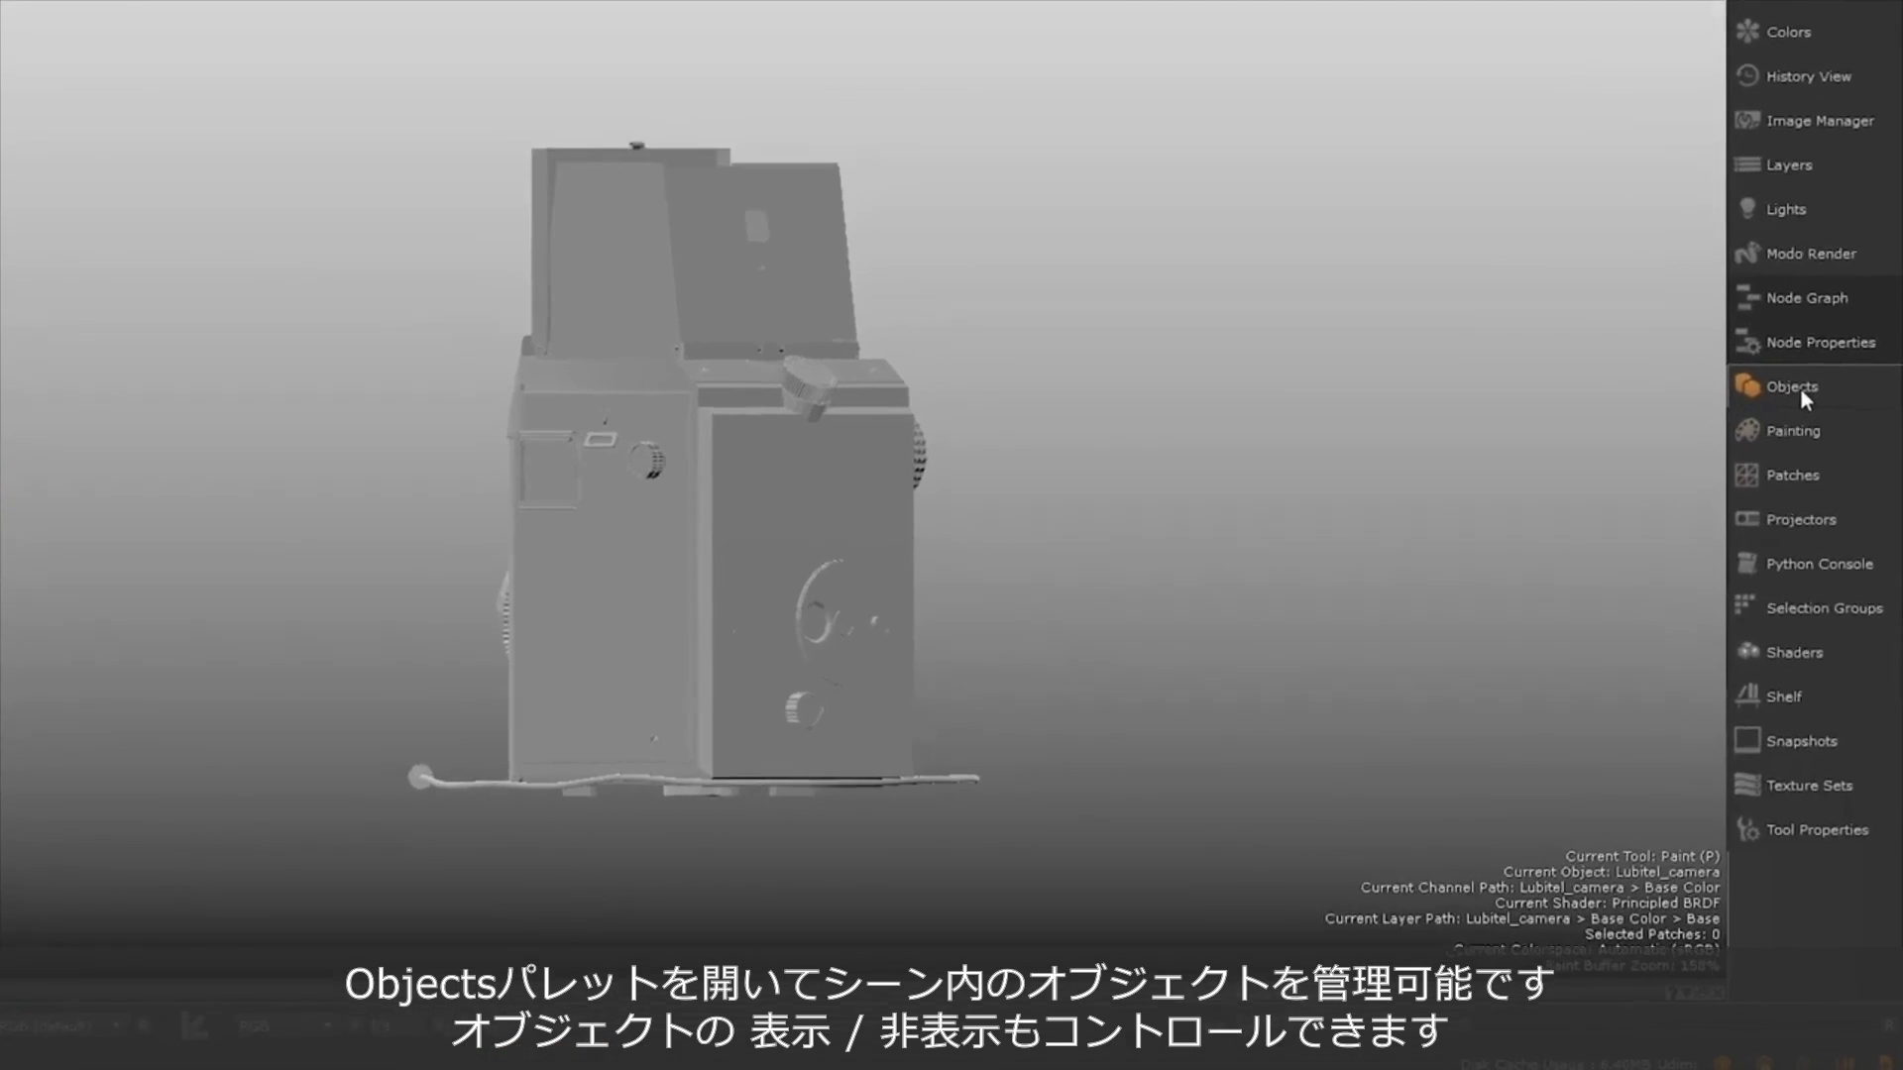
Hide and show the Lubitel_camera object, then review its properties and the actions available for adding a version.
left_click(1811, 461)
left_click_drag(1512, 130, 1673, 277)
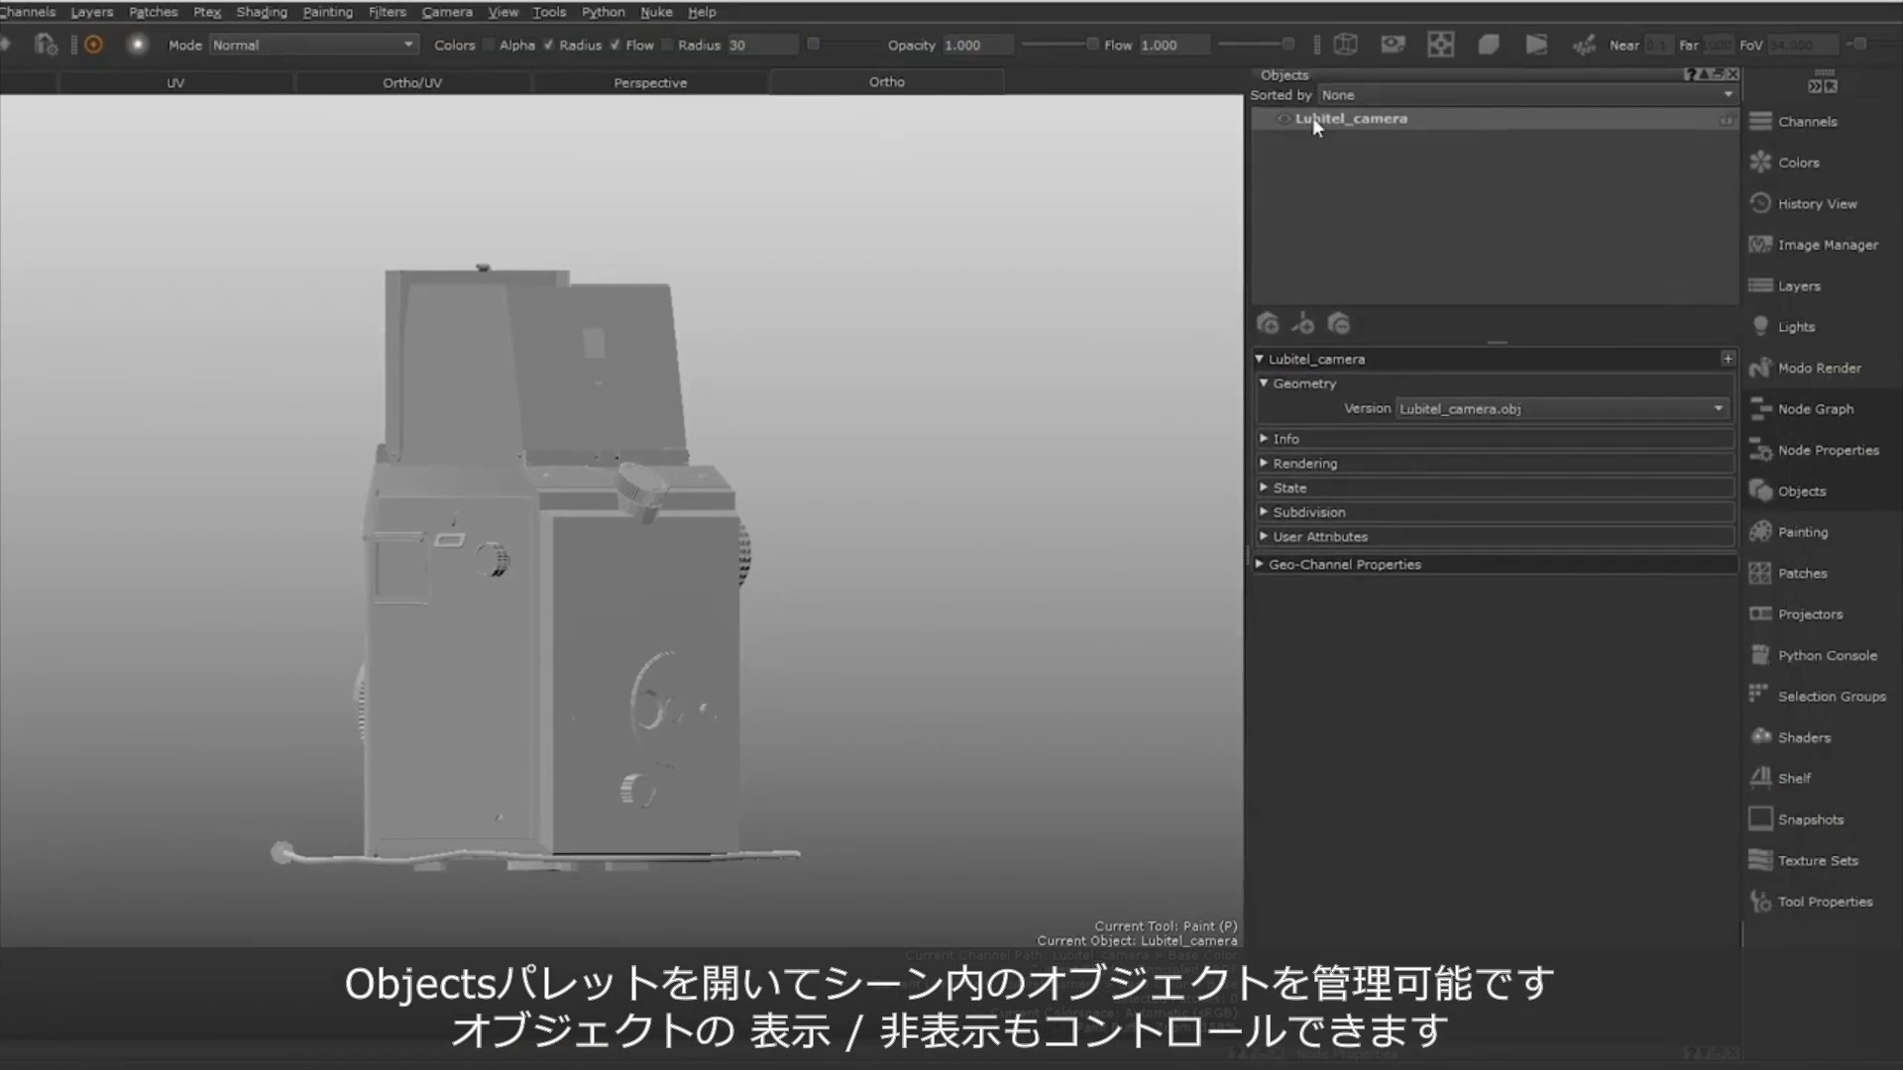
left_click(1286, 118)
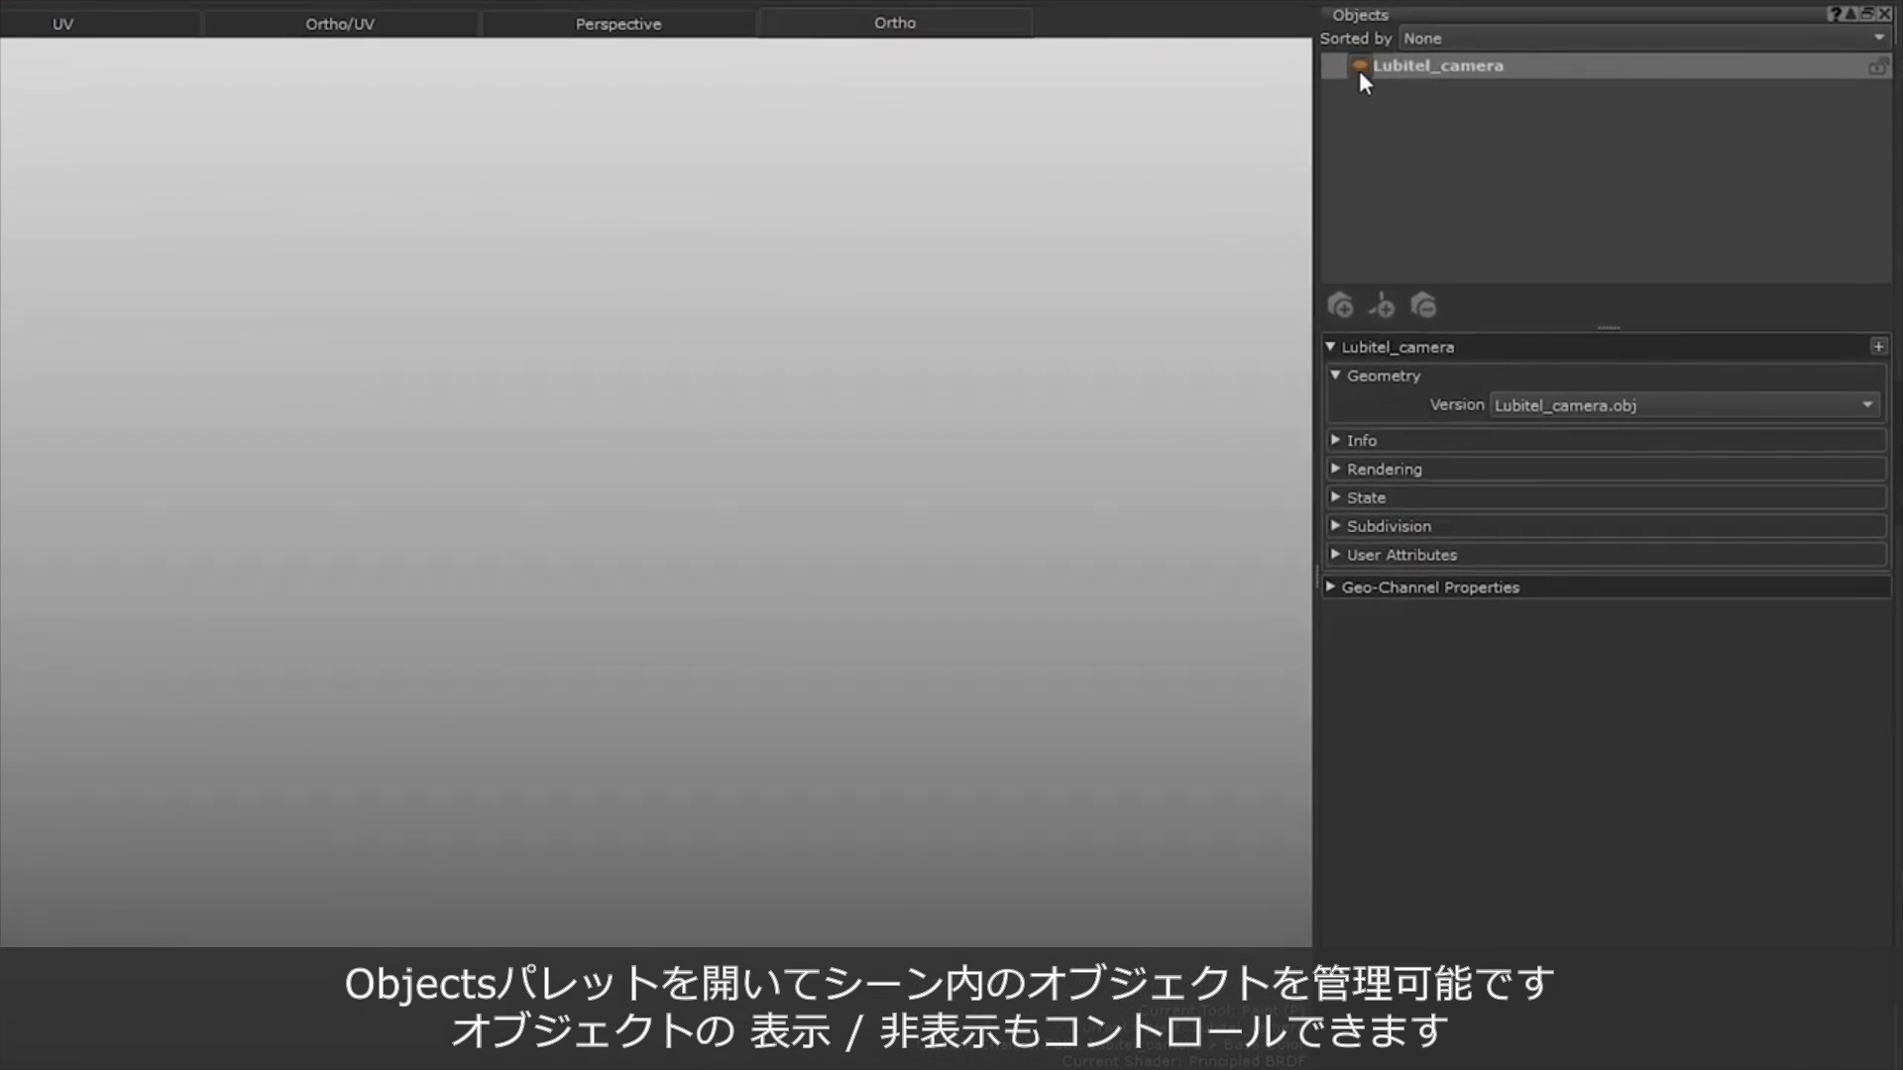
left_click(1359, 70)
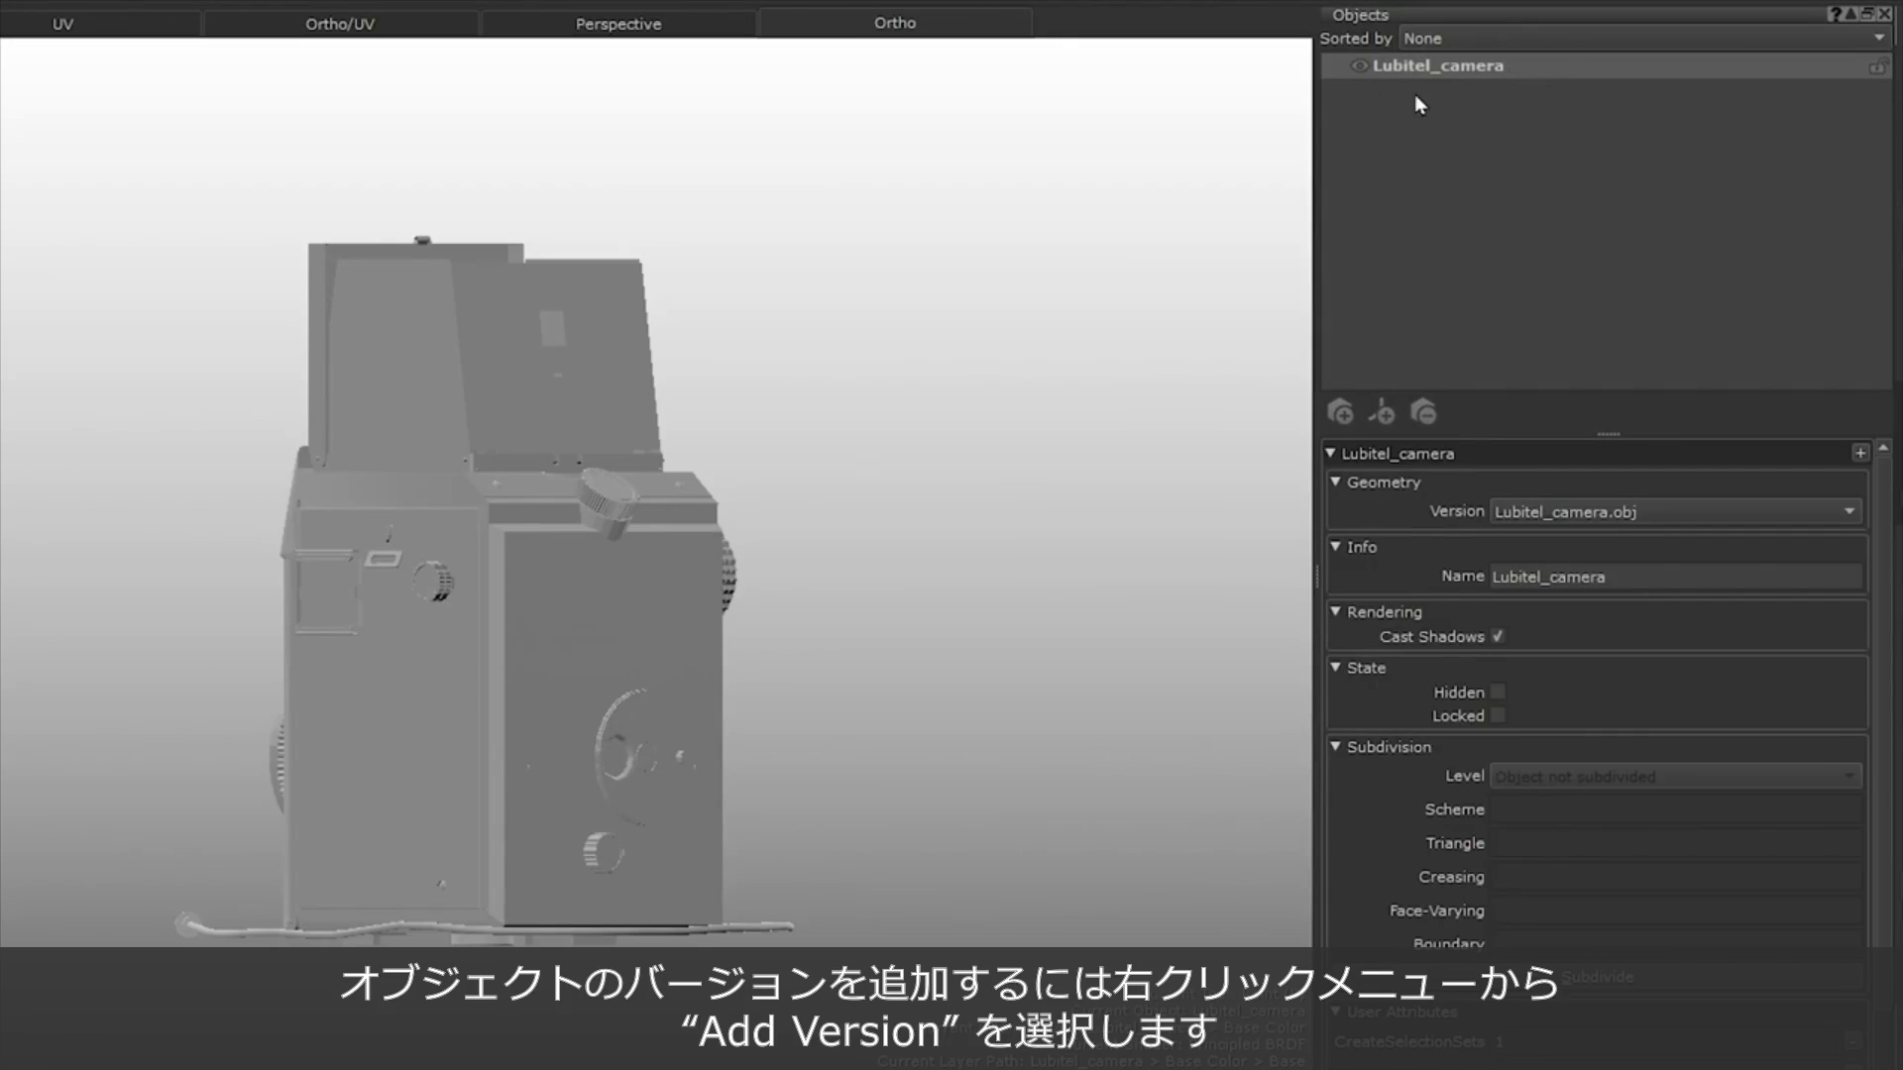
right_click(1514, 66)
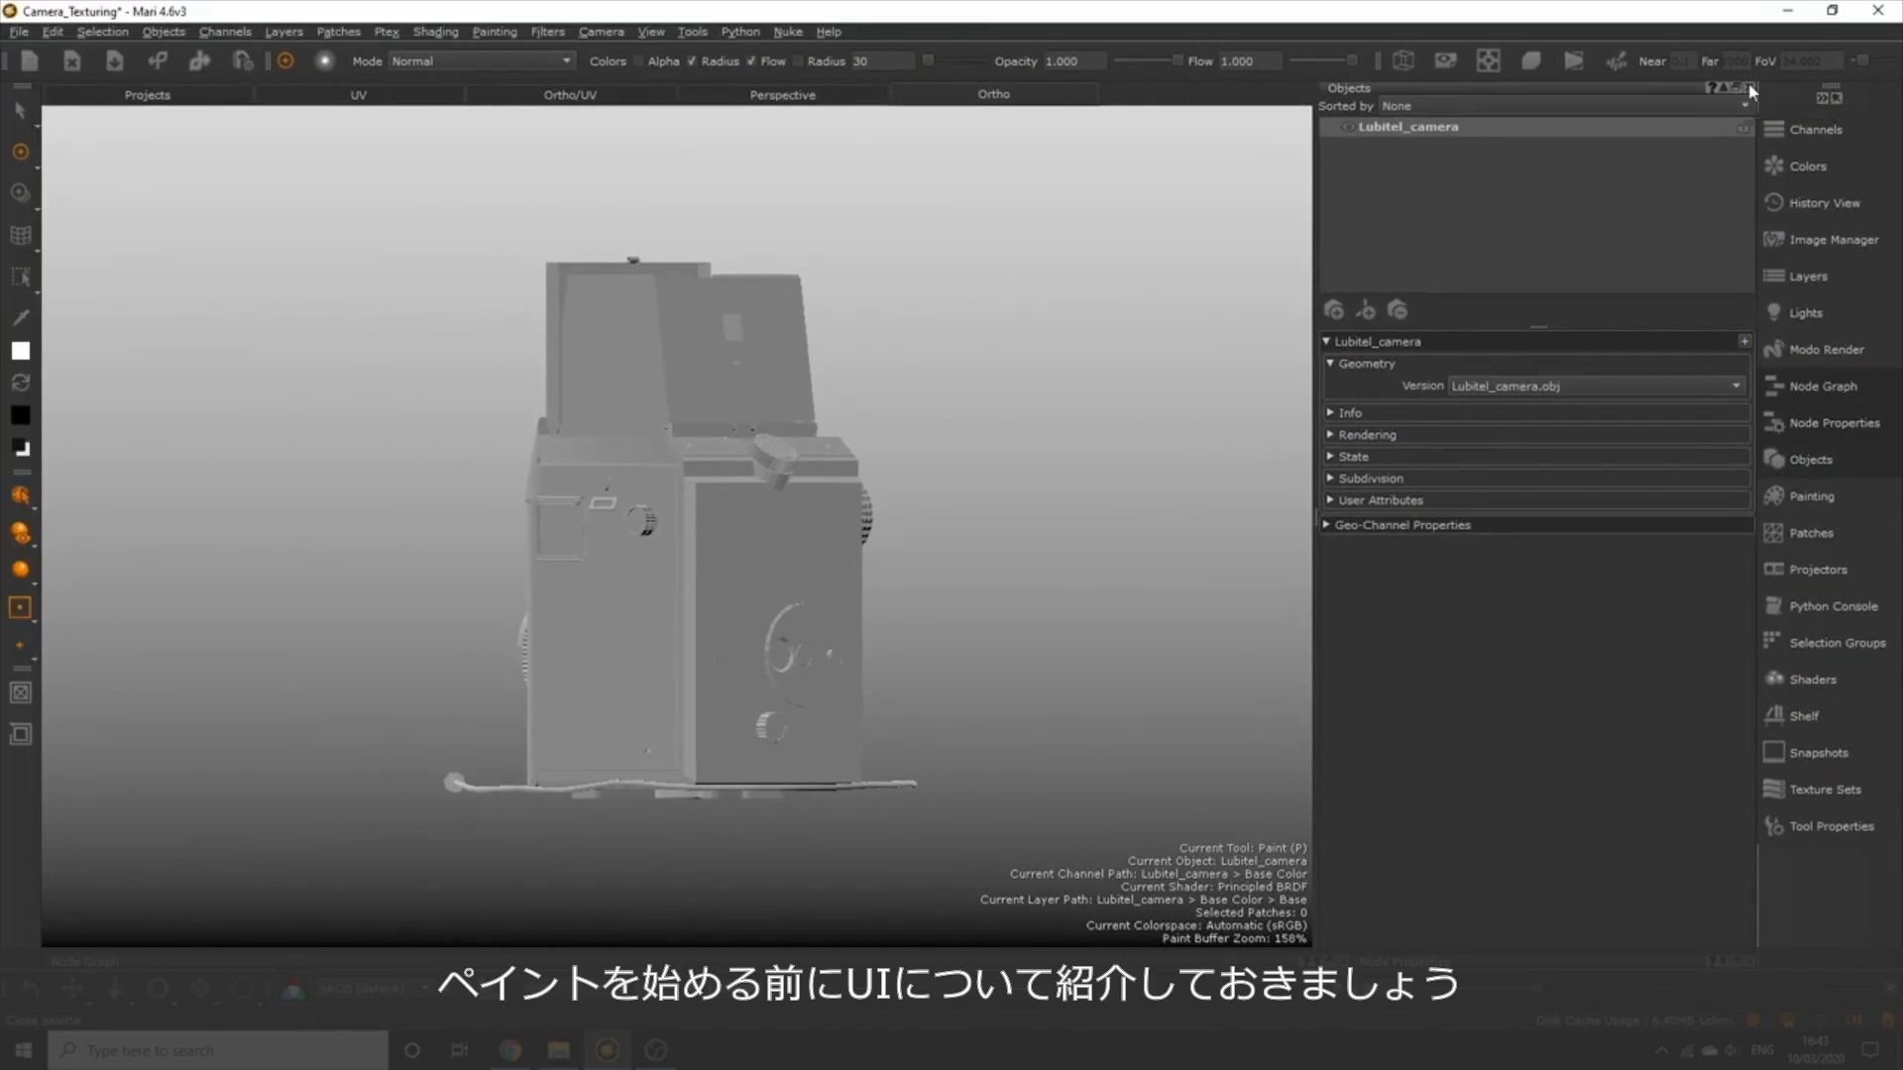
left_click(1749, 91)
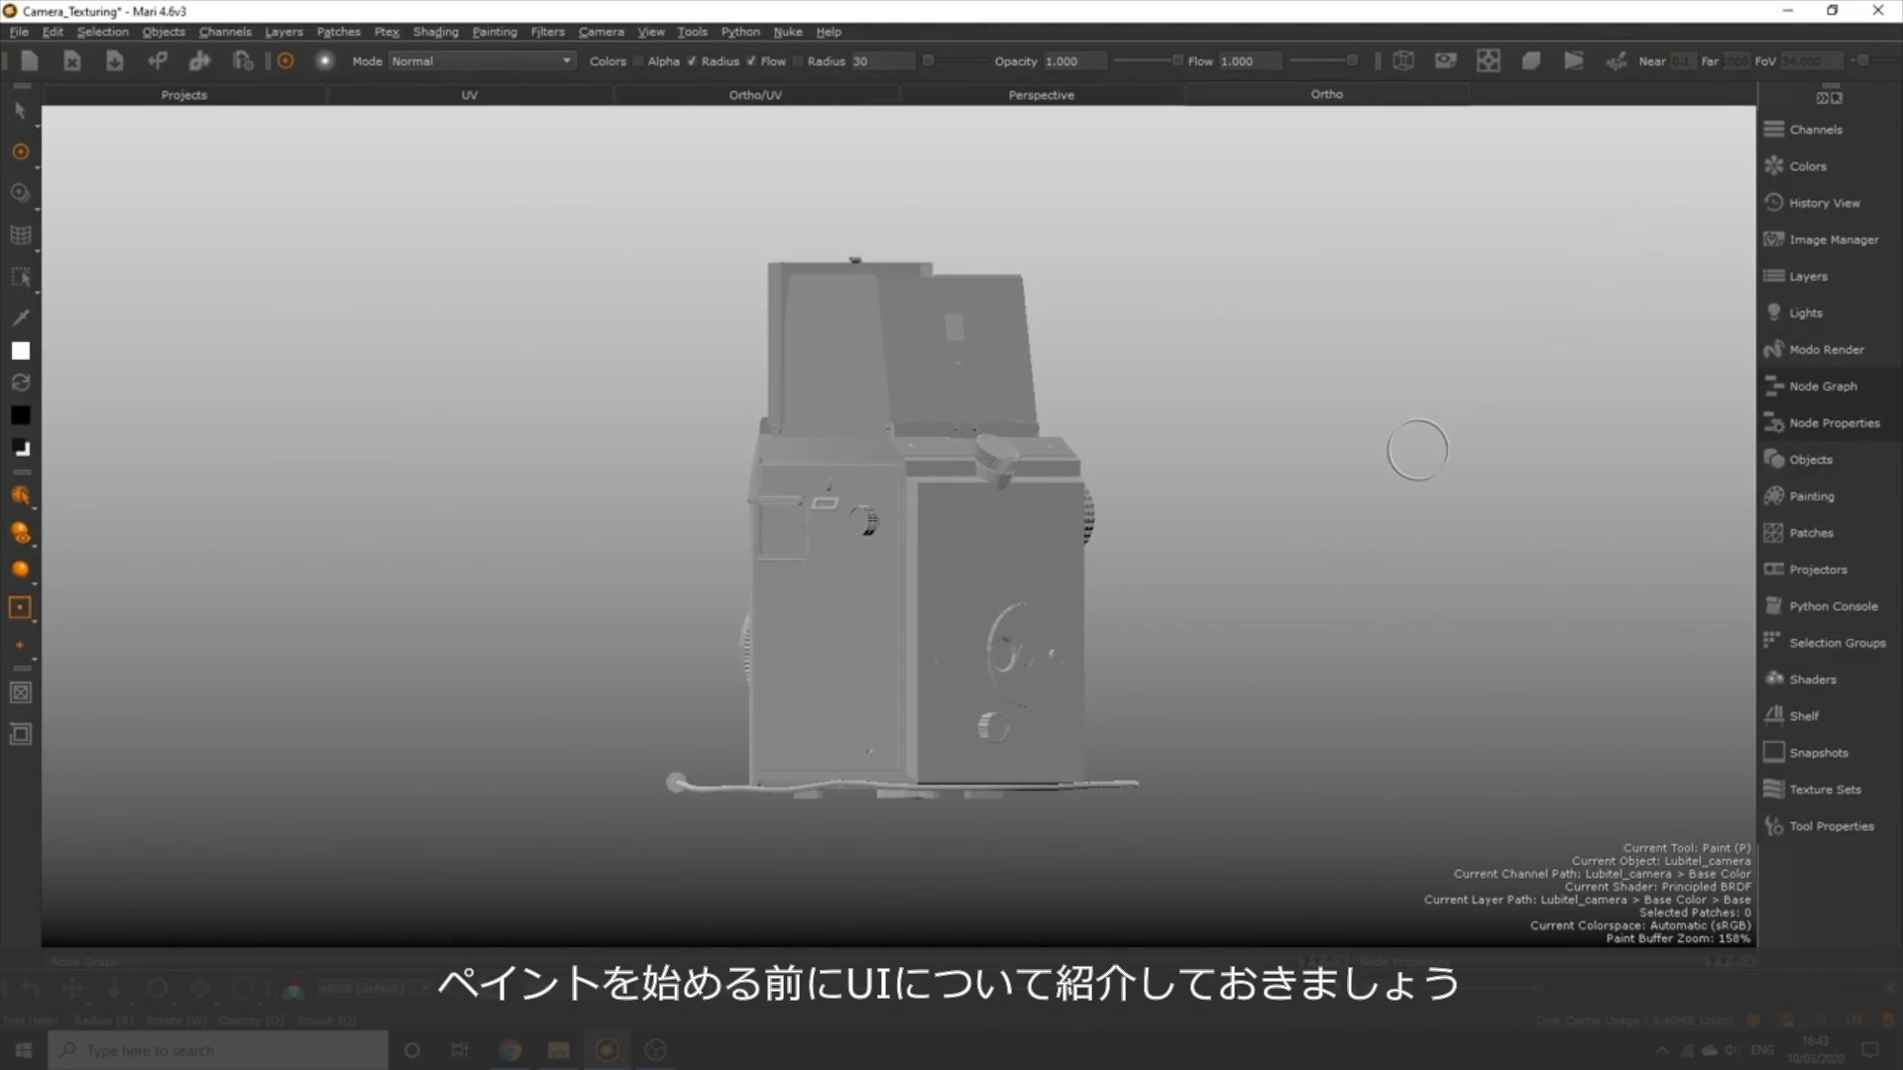
Compare the Perspective, Ortho/UV and Ortho viewports, looking over the model's UV patches in the split view.
left_click(1040, 94)
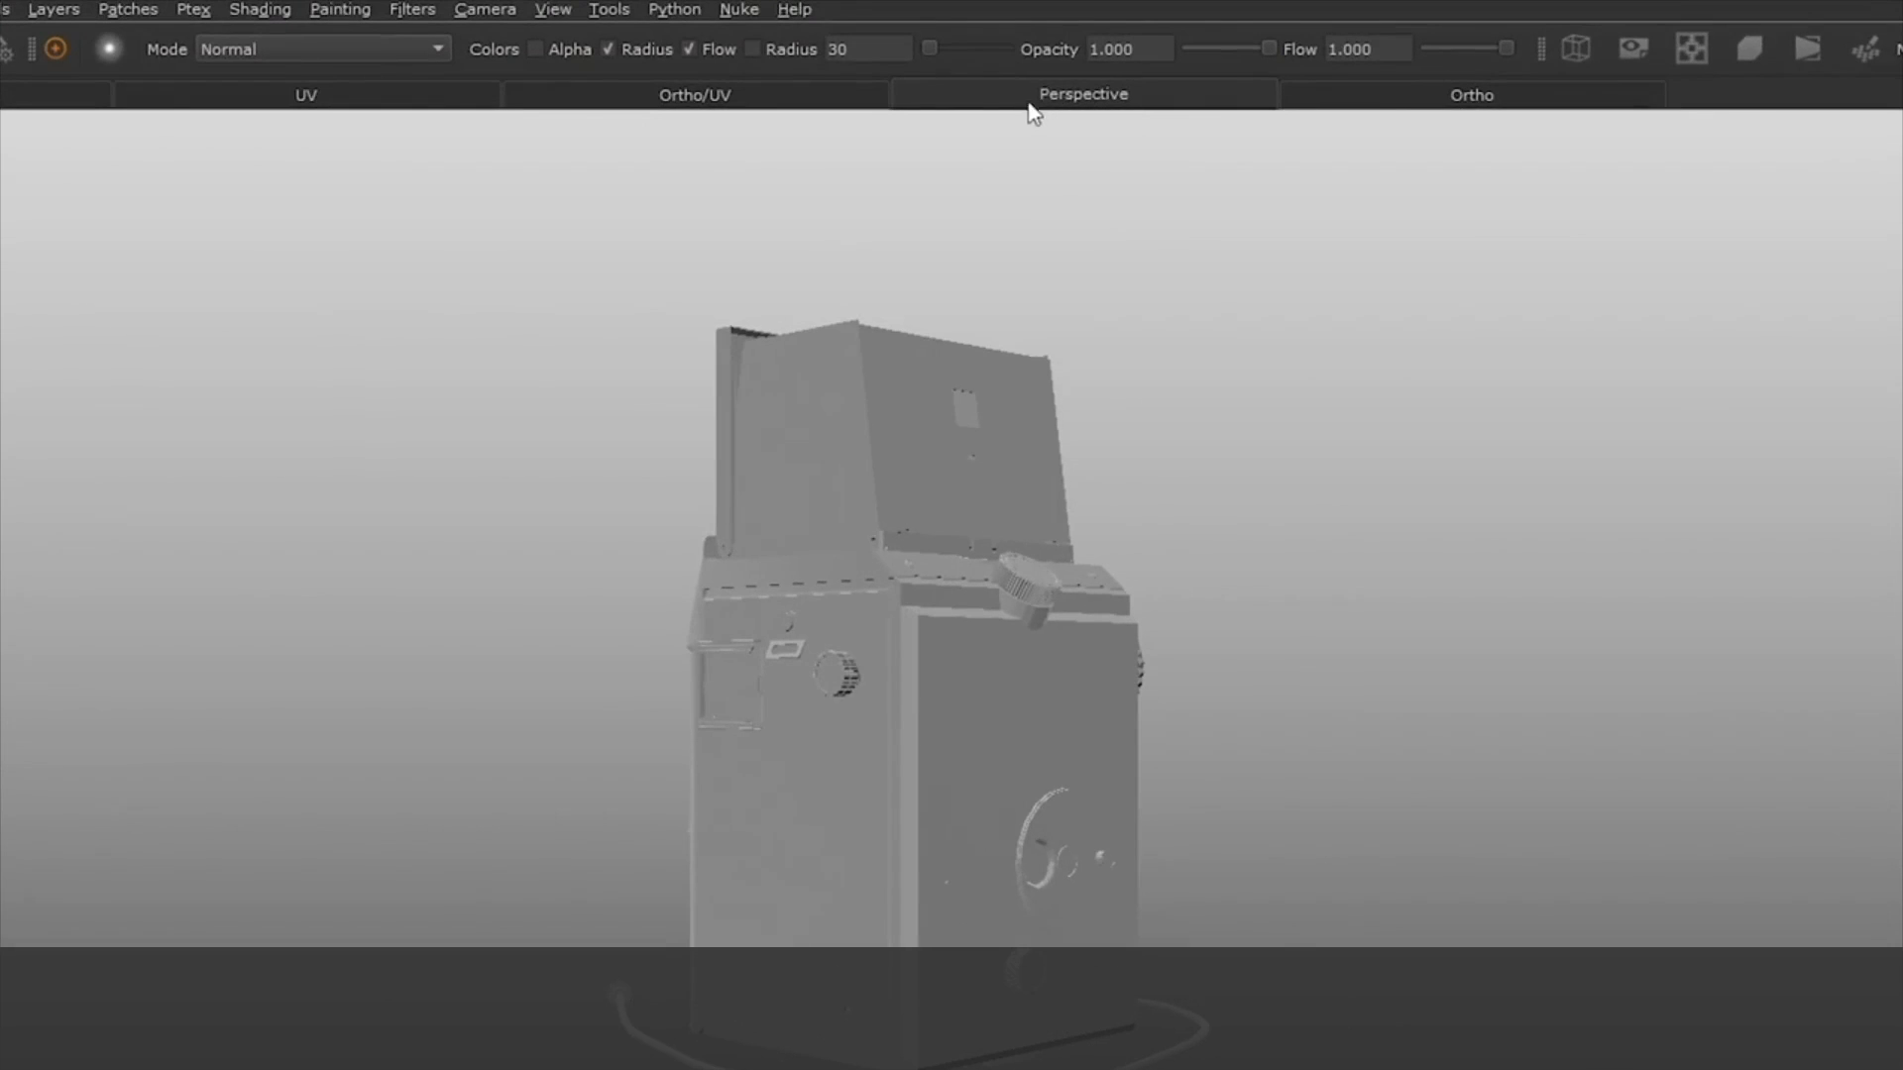
left_click(599, 99)
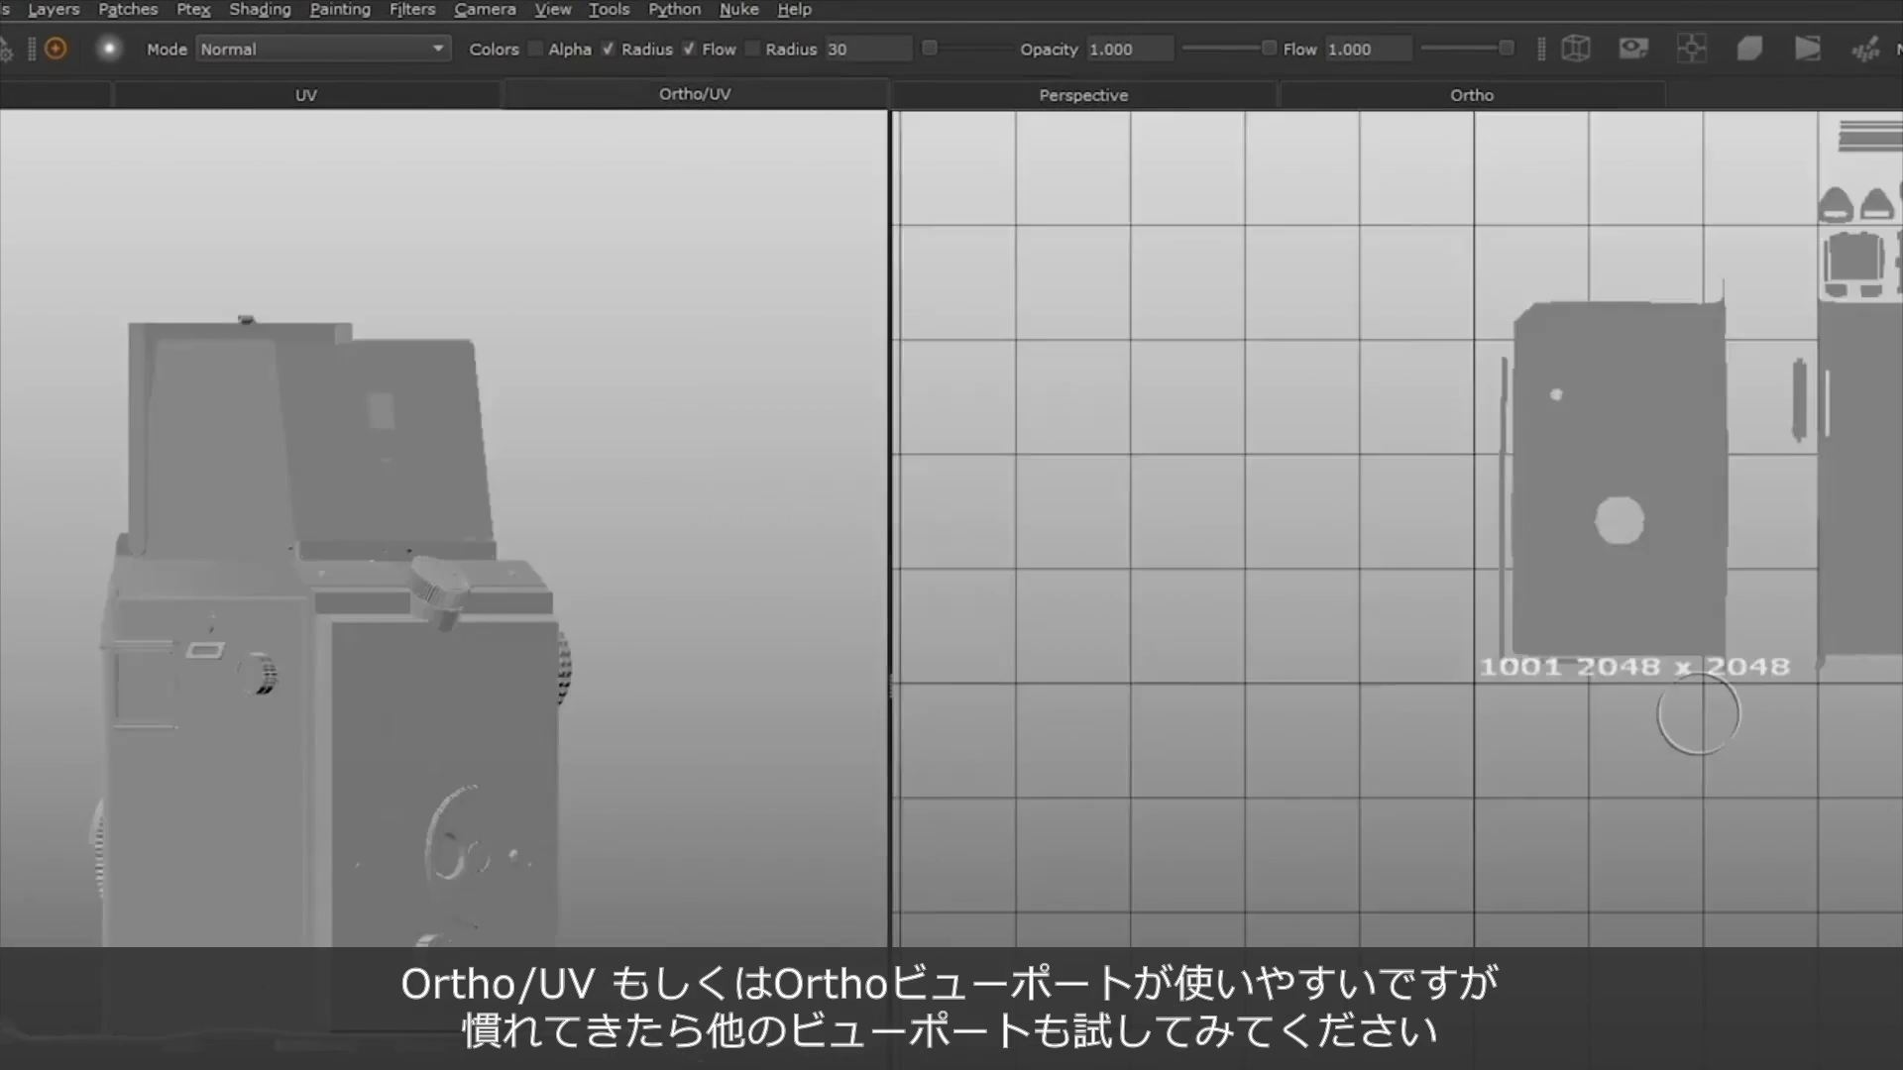
left_click_drag(1122, 653, 1054, 685, "alt+shift")
scroll(1381, 558, "down", 5)
left_click_drag(1578, 562, 1253, 582, "alt+shift")
scroll(1404, 510, "down", 3)
left_click(1300, 97)
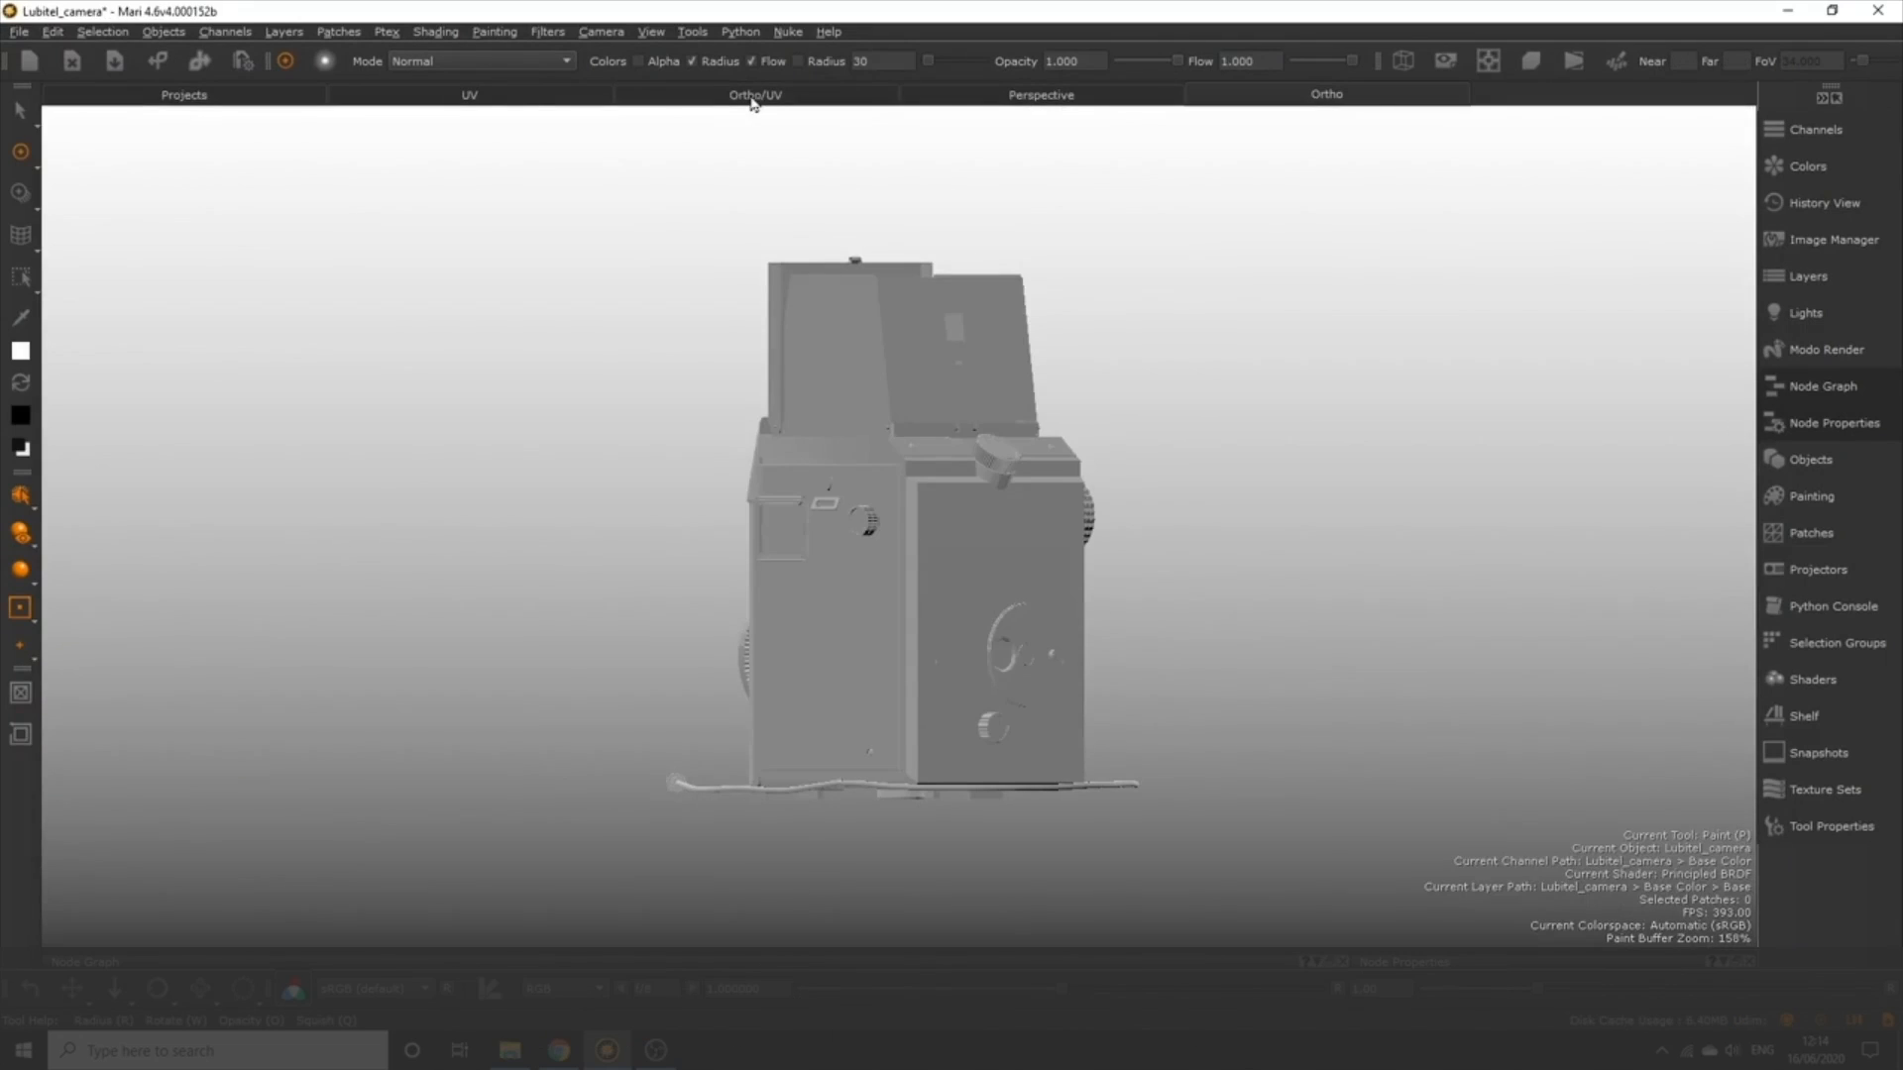
In the Ortho/UV viewport, paint white over the round lens shell in the UV layout beside tile 1005.
left_click(730, 99)
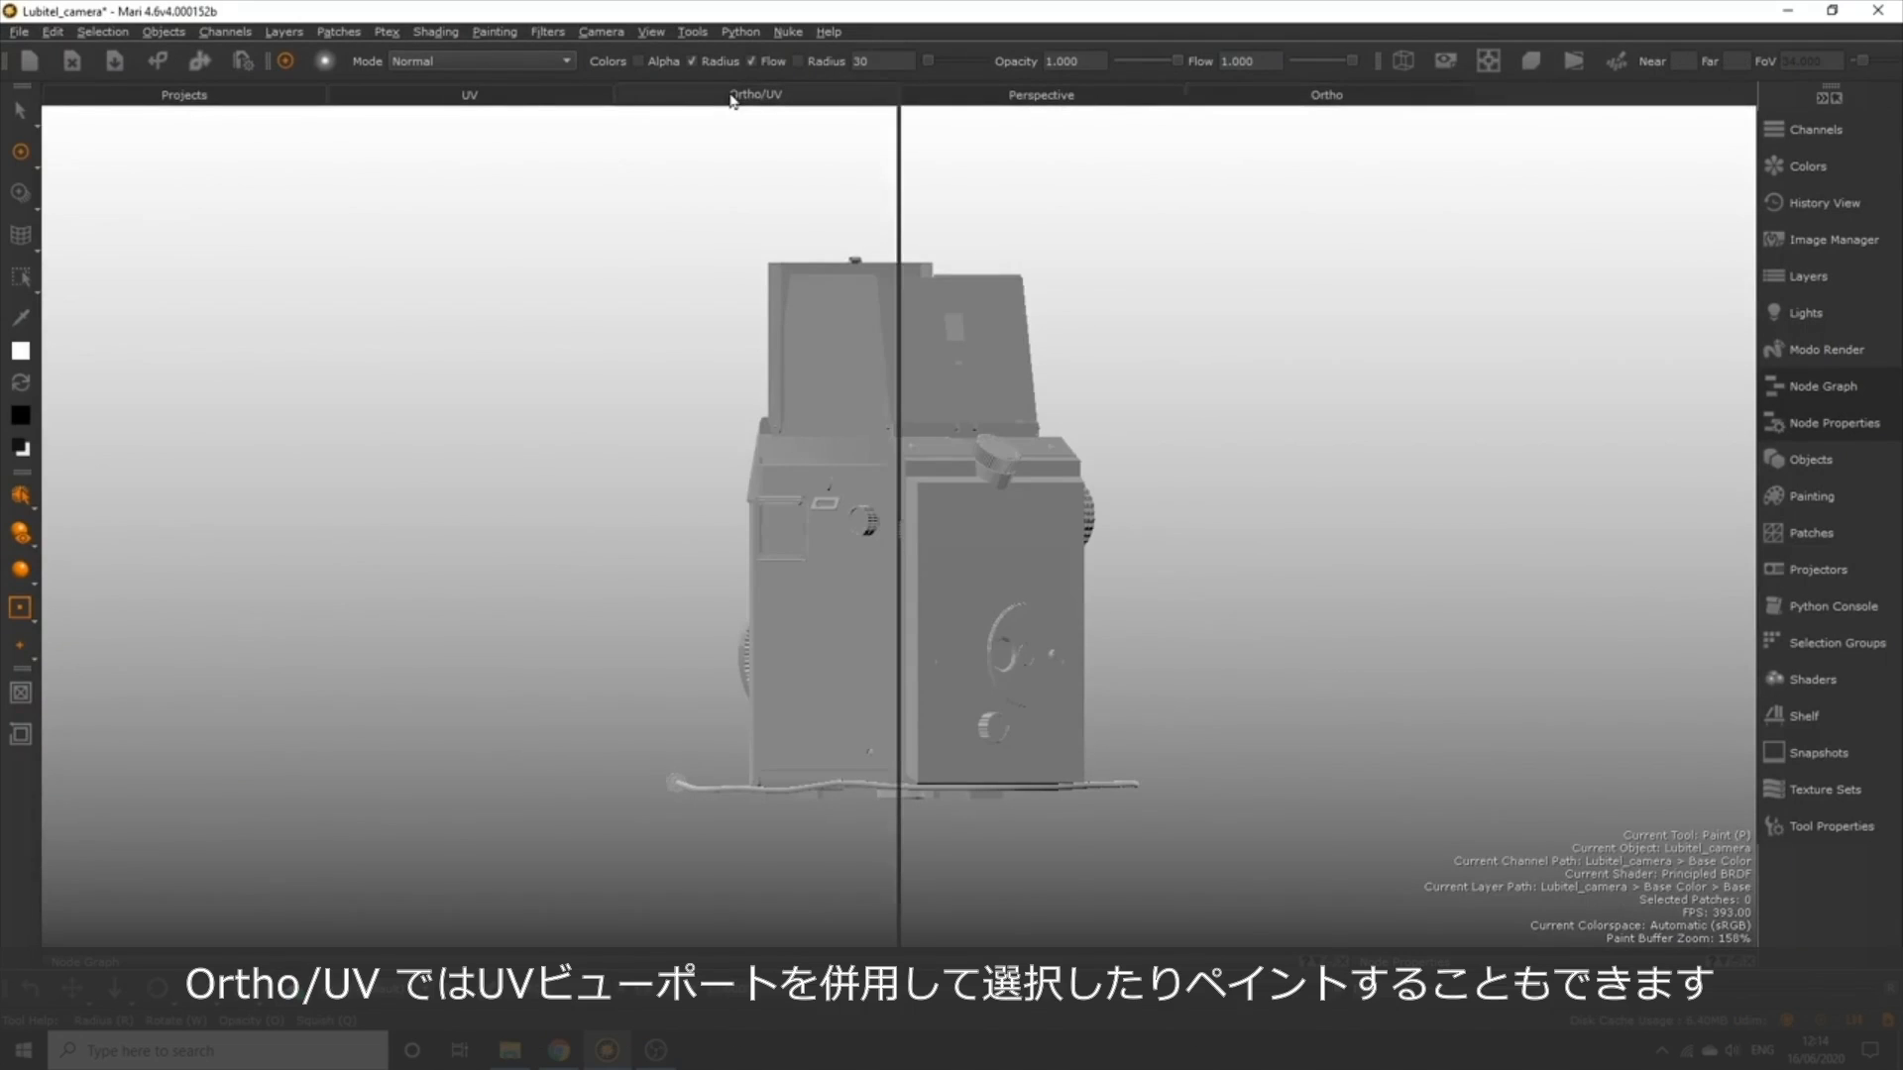
scroll(1525, 624, "up", 5)
middle_click_drag(1498, 609, 1586, 626, "alt")
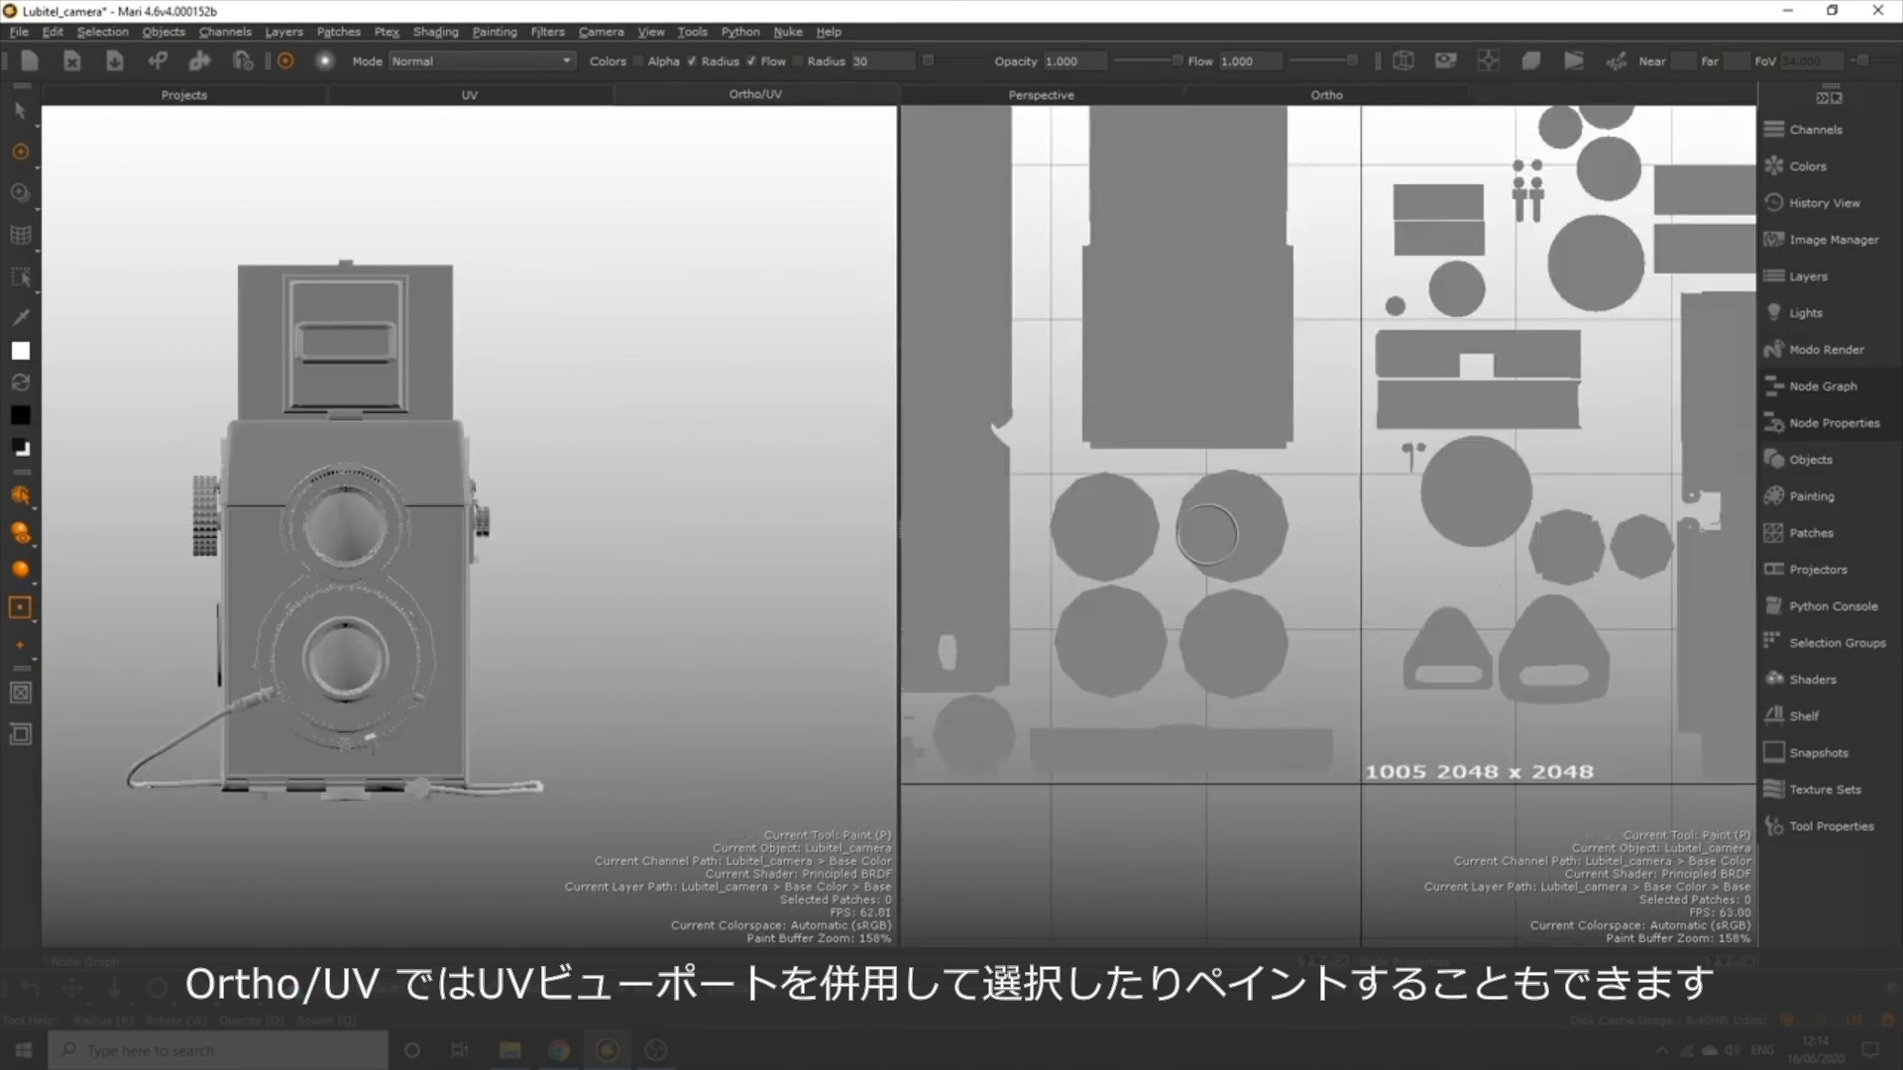
mouse_move(1207, 535)
left_mouse_down()
mouse_move(1223, 552)
mouse_move(1274, 540)
mouse_move(1273, 520)
mouse_move(1204, 501)
mouse_move(1252, 498)
left_mouse_up()
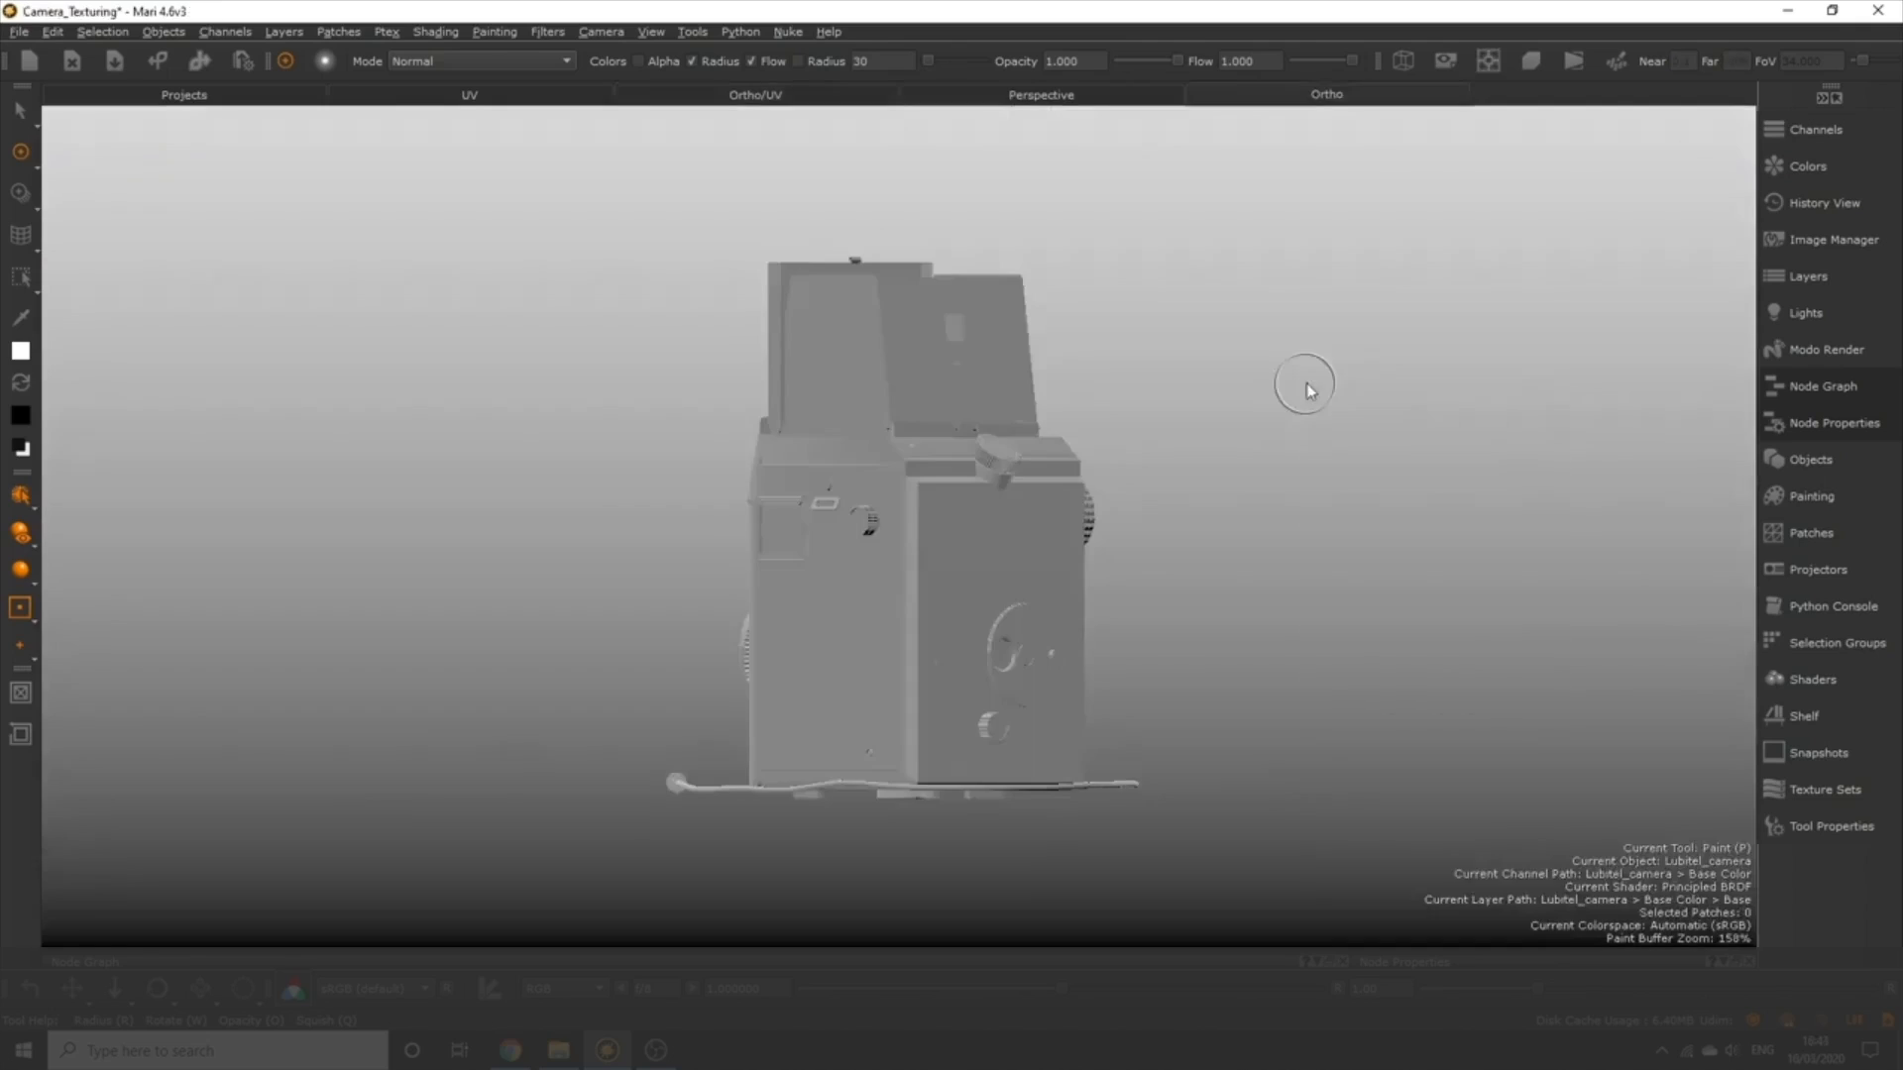
Turn off the grid's visibility in the viewport's display properties.
right_click(1304, 390)
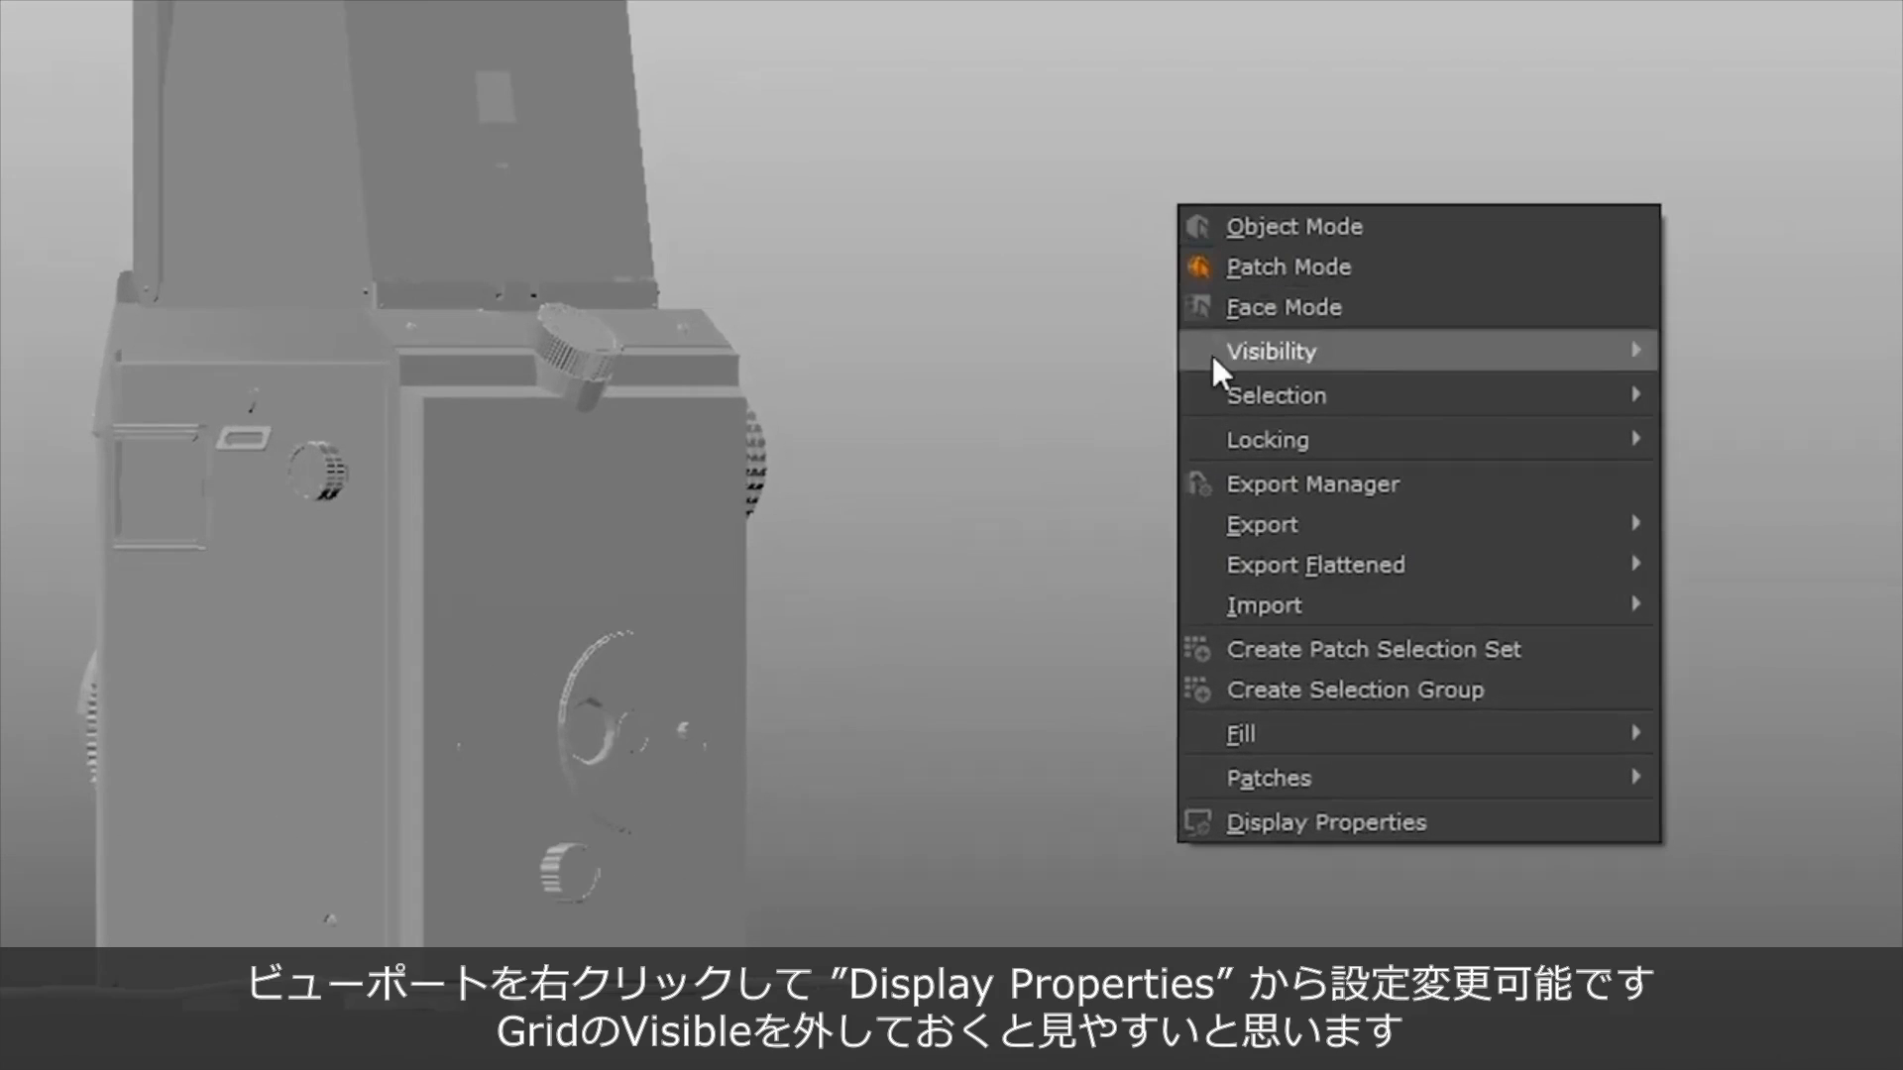
left_click(1263, 823)
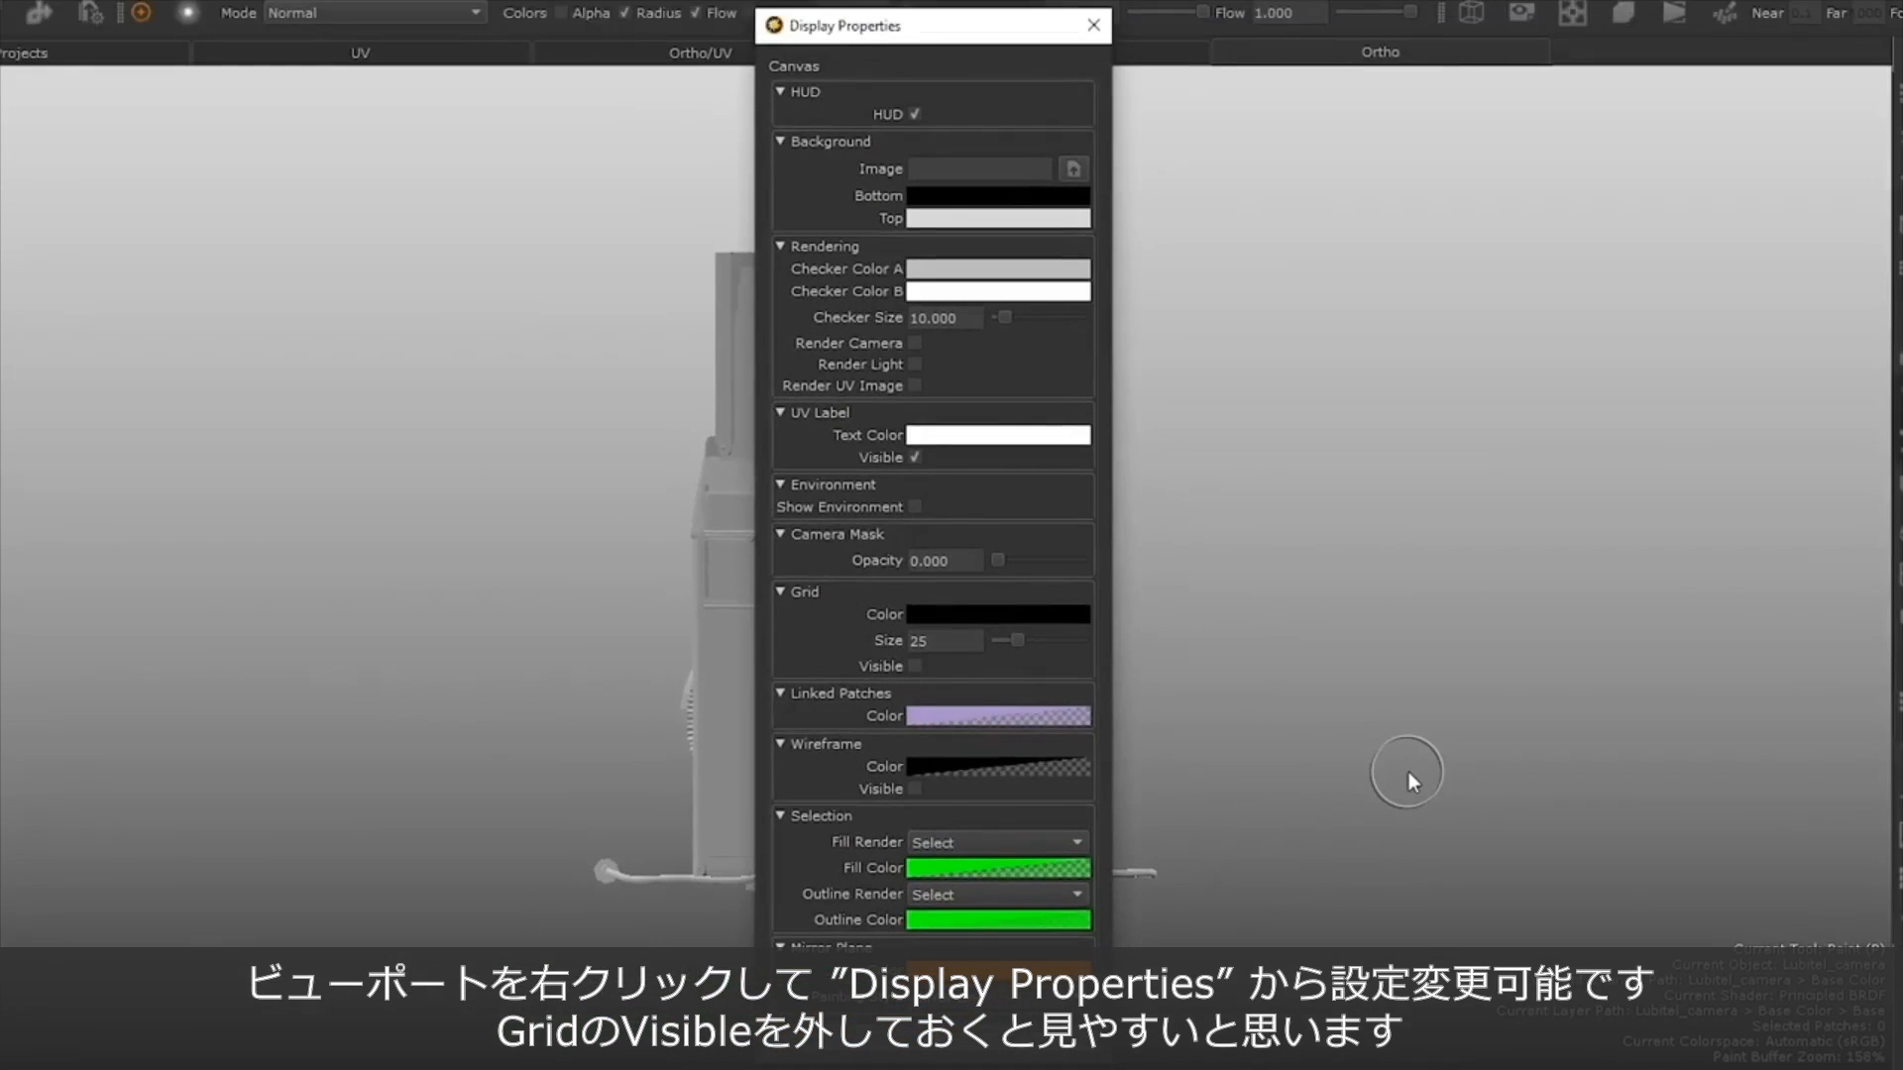
left_click_drag(932, 39, 1421, 57)
left_click(1401, 691)
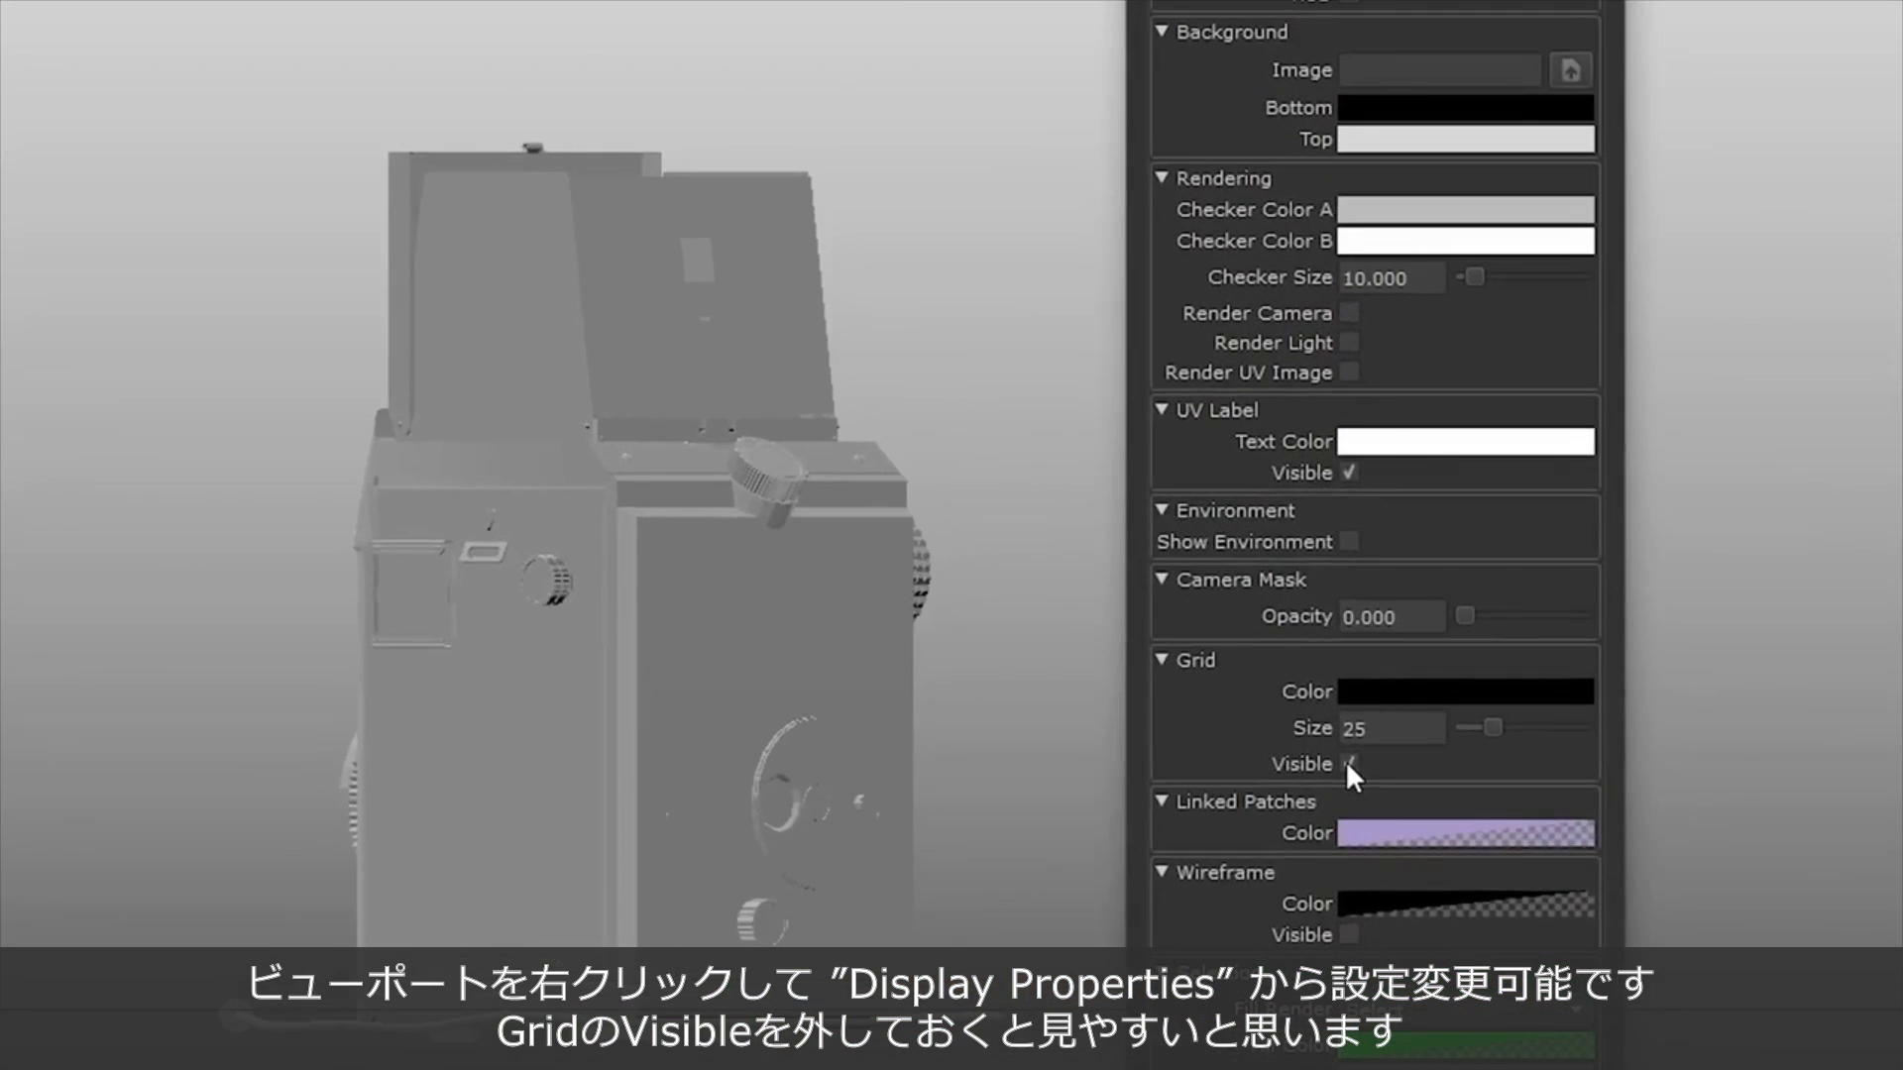
Lighten the background's top color to 0.923 in R, G and B and apply the display properties.
left_click(1401, 139)
left_click_drag(856, 522, 906, 543)
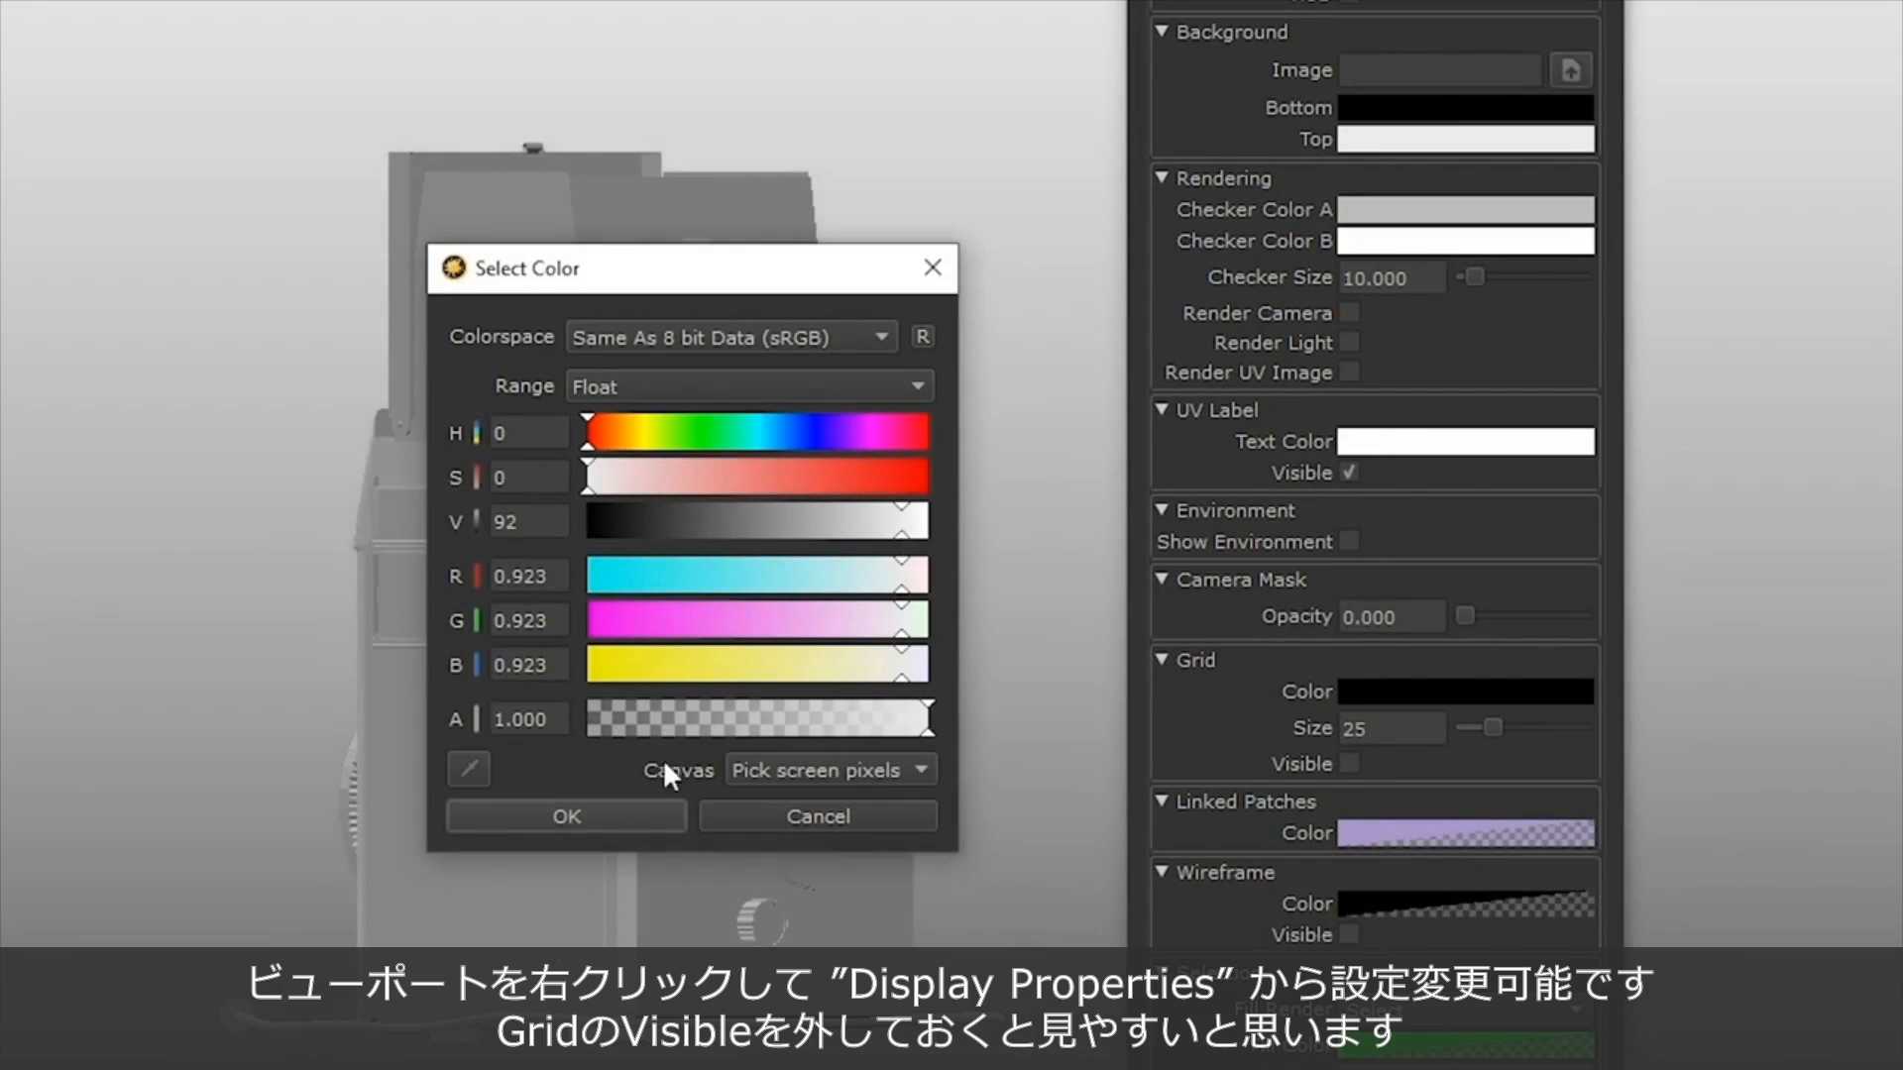
left_click(626, 817)
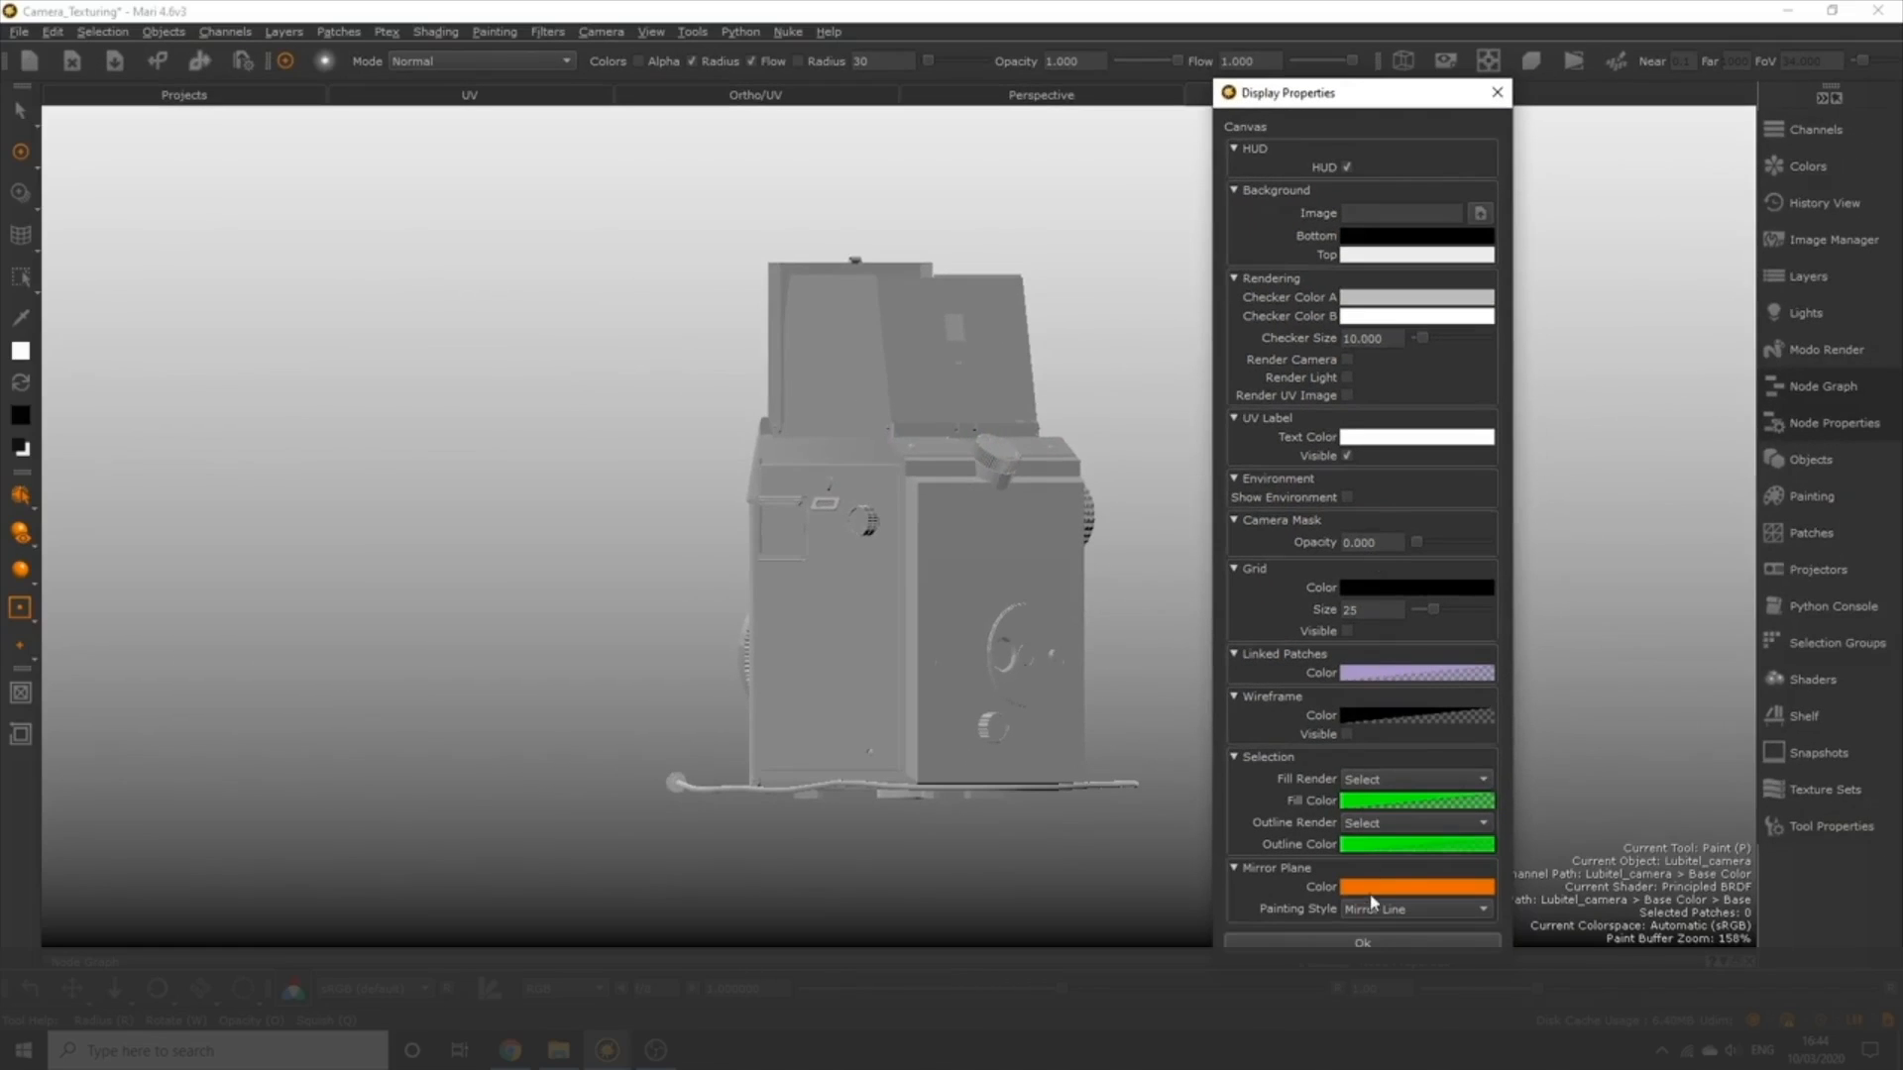
left_click(1366, 943)
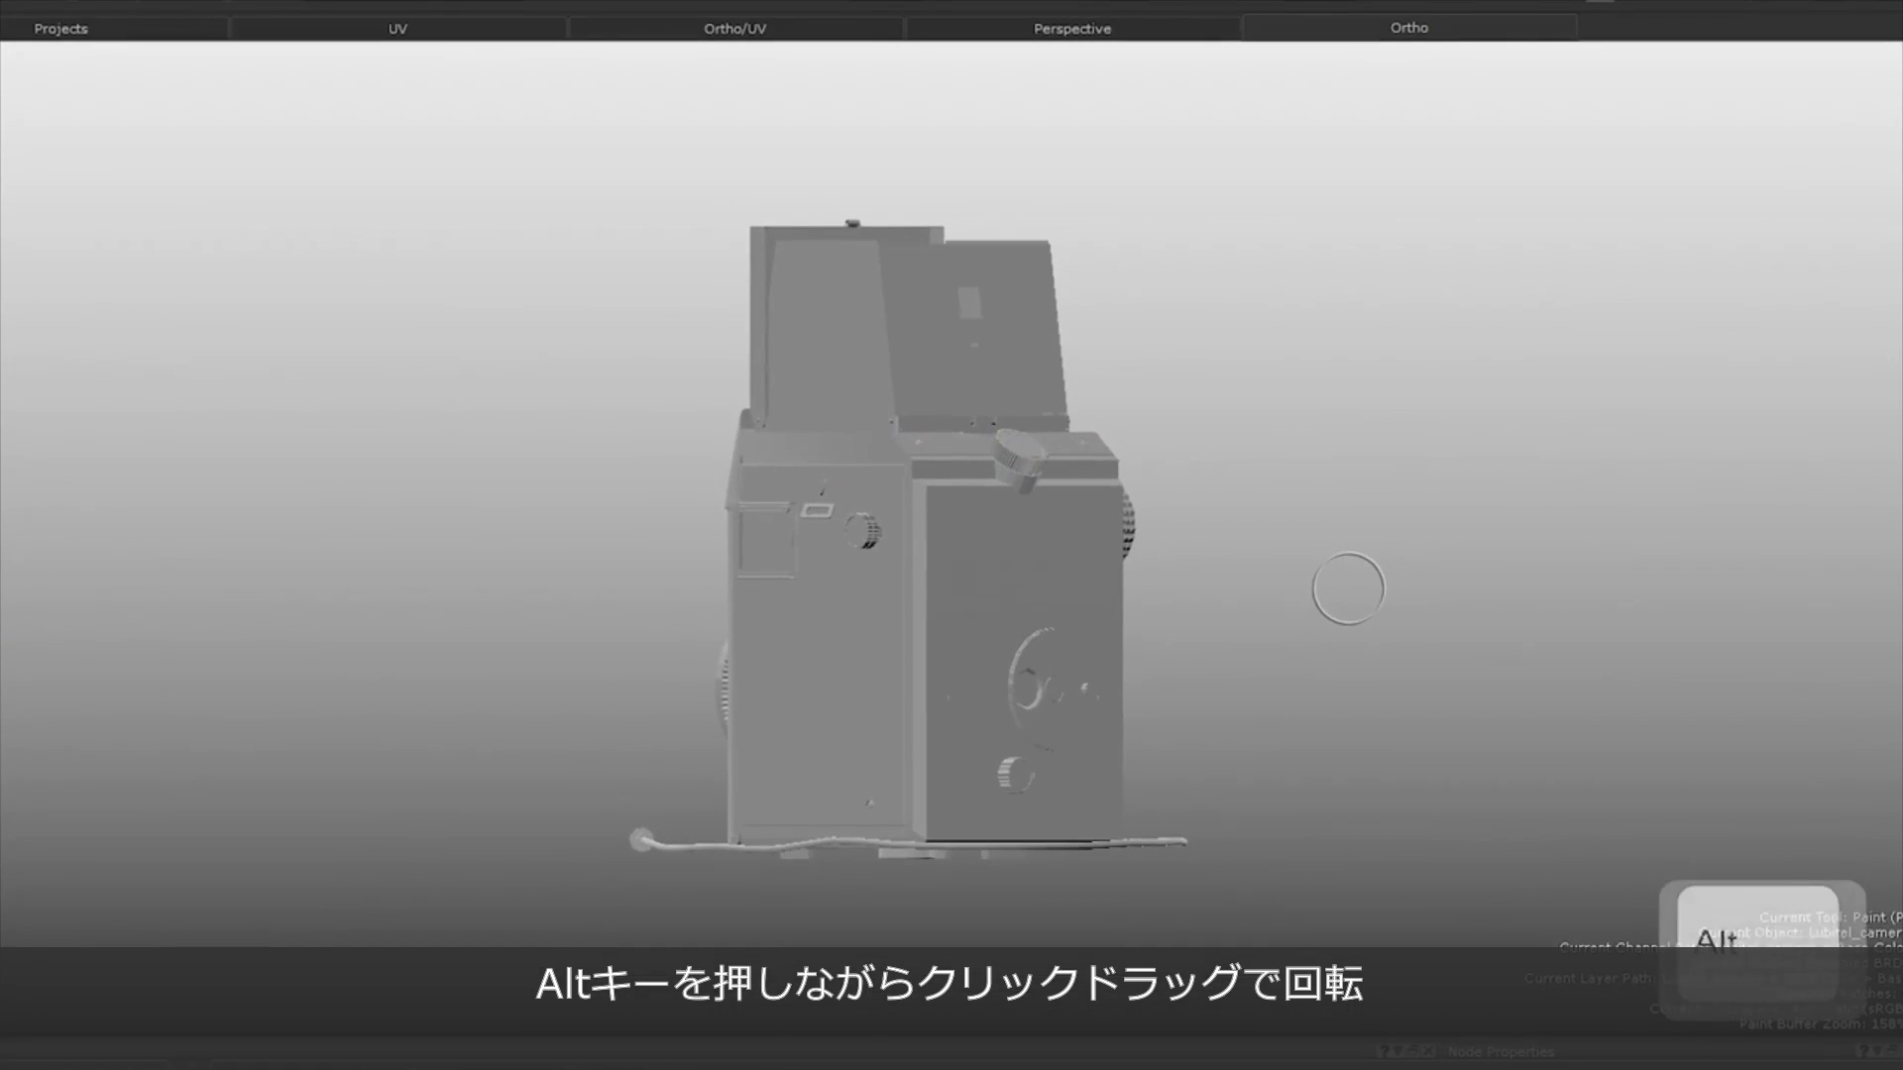
Try the viewport navigation on the camera model by orbiting, rolling, panning and zooming in and out.
left_click_drag(1286, 572, 1431, 565, "alt")
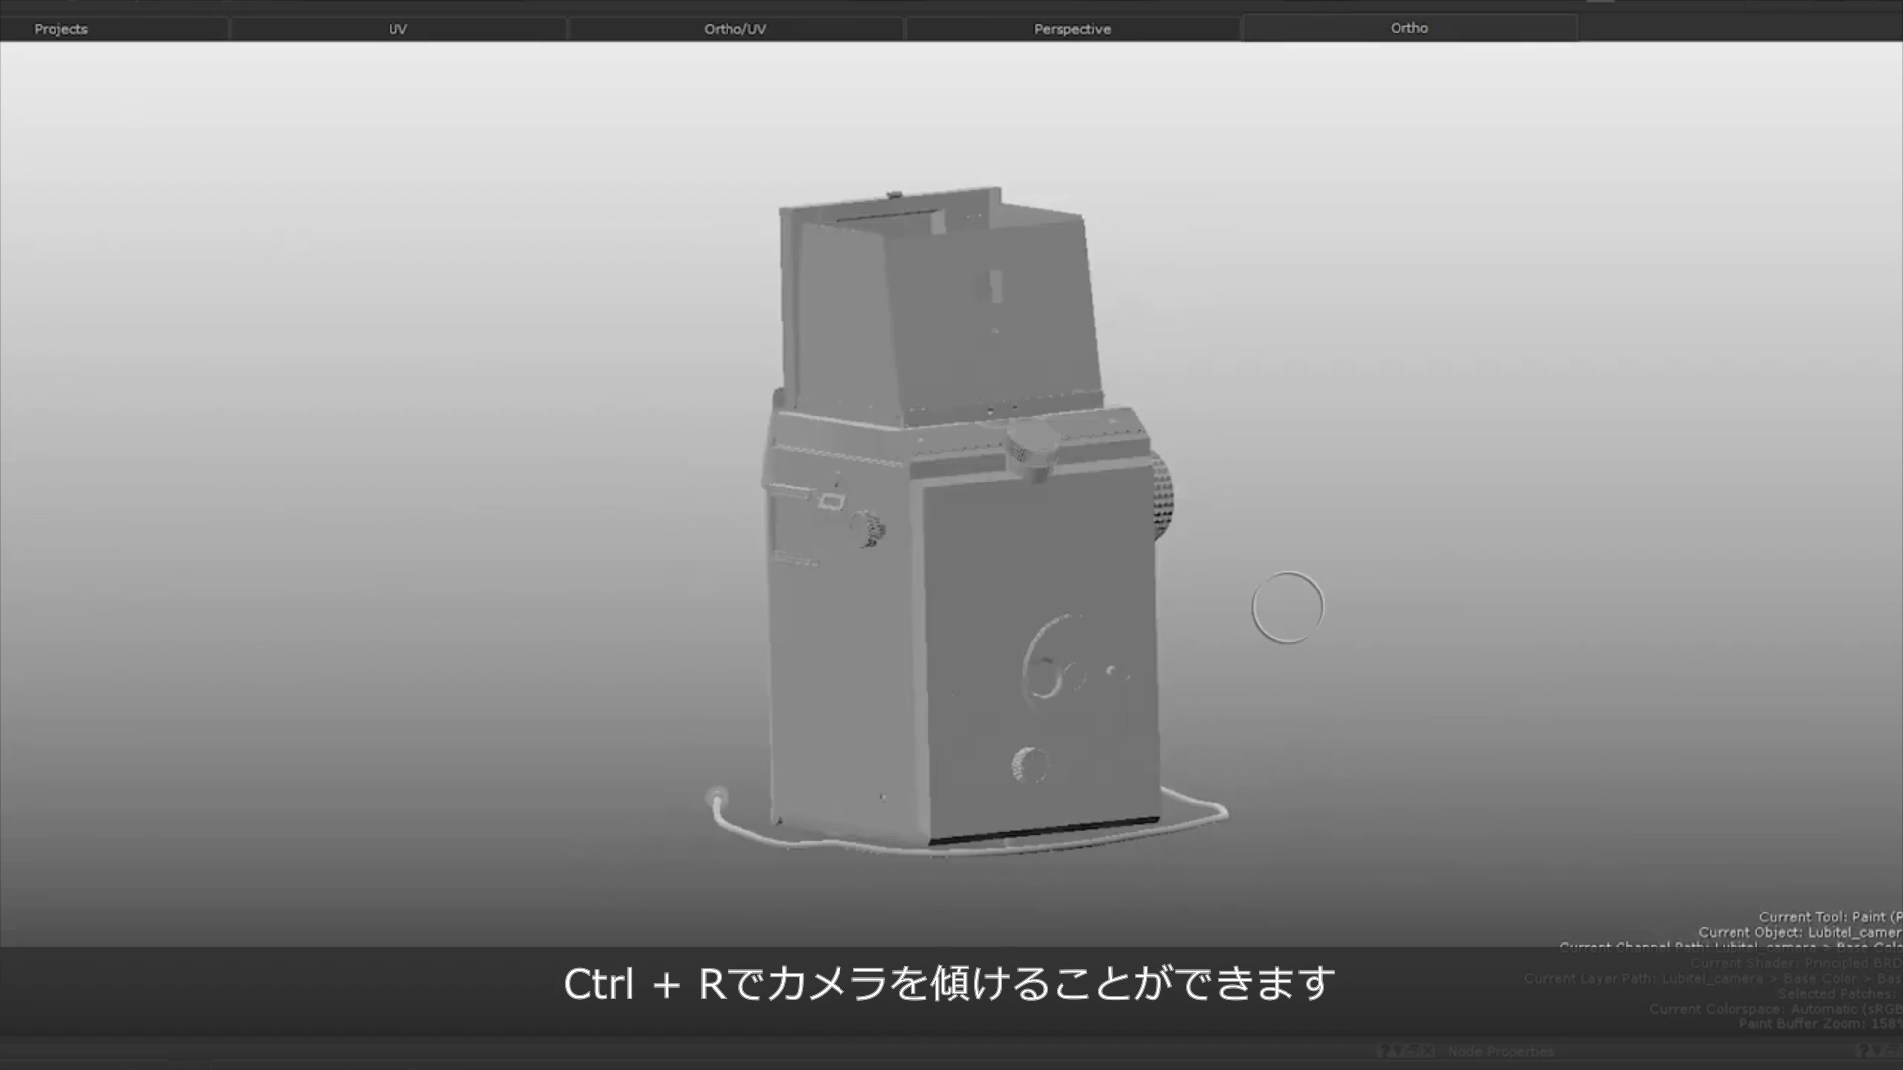
key("ctrl+r")
left_click_drag(1308, 615, 1173, 601, "ctrl")
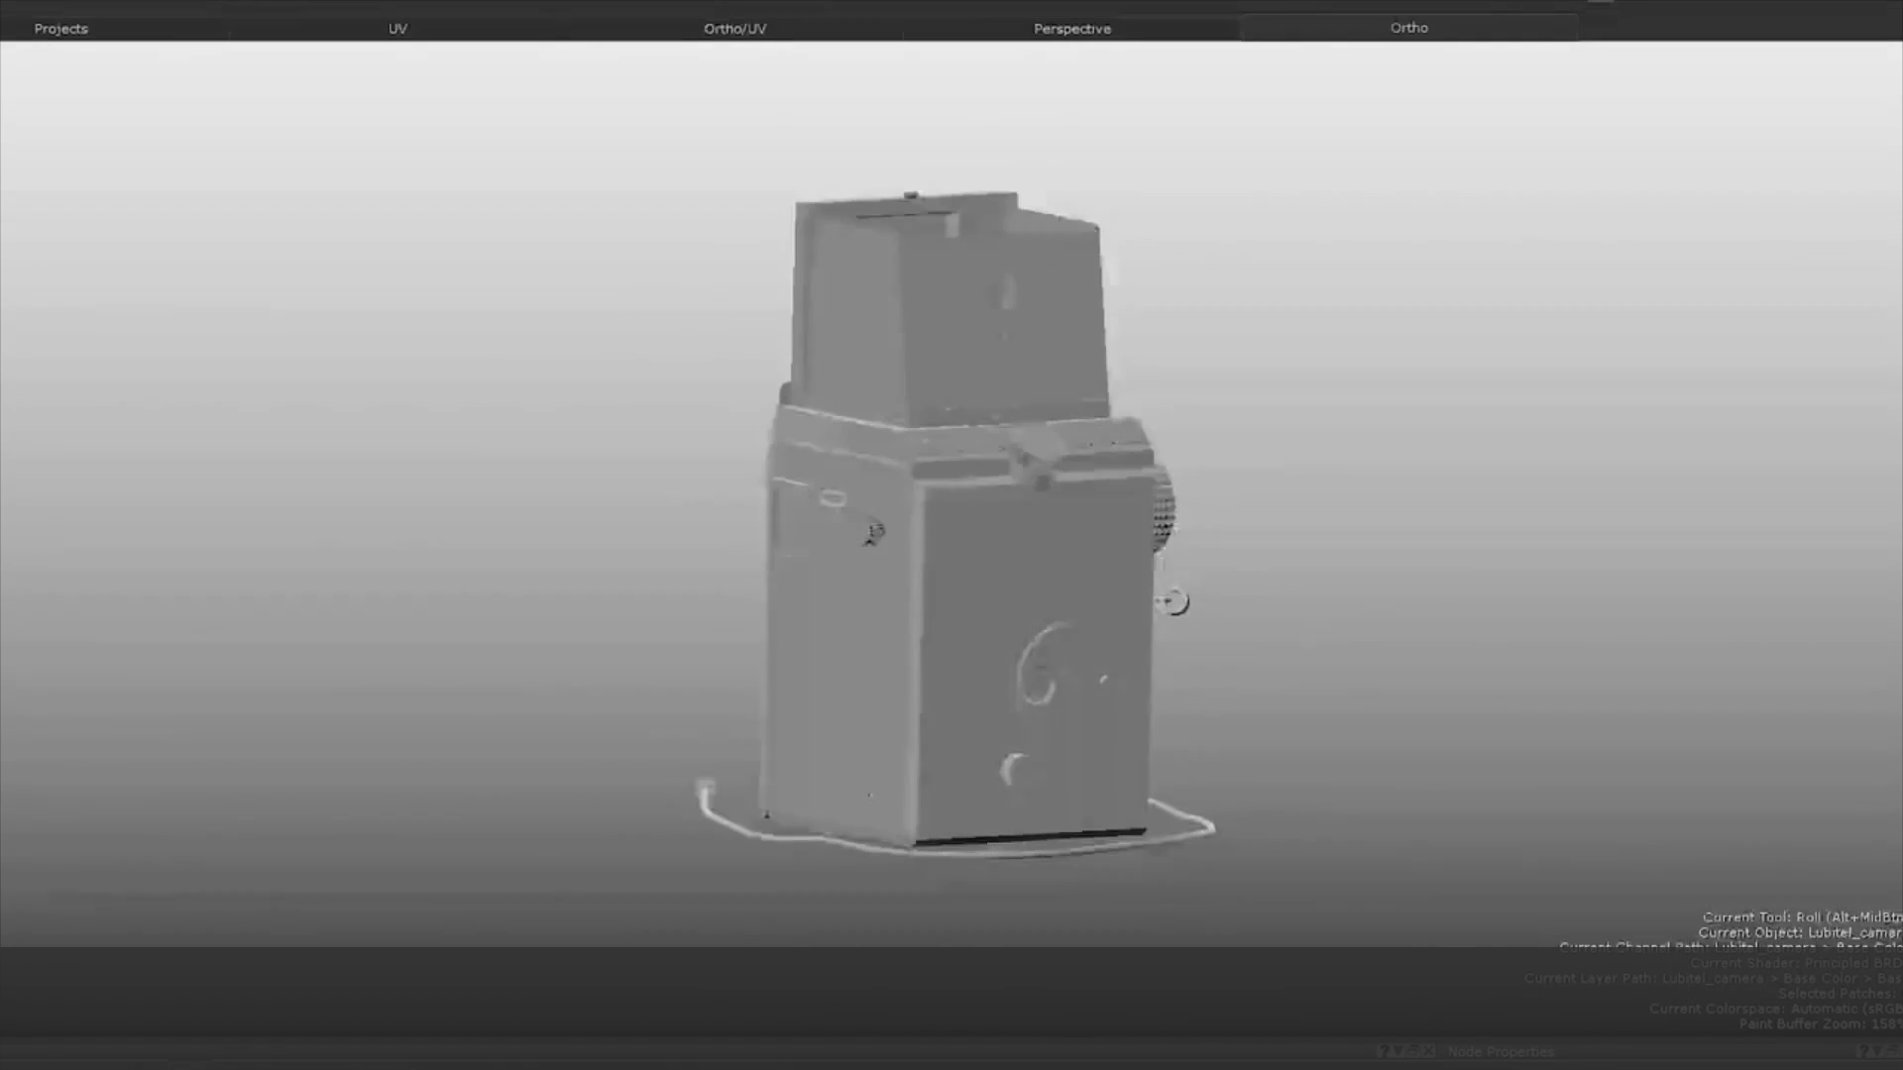
key("p")
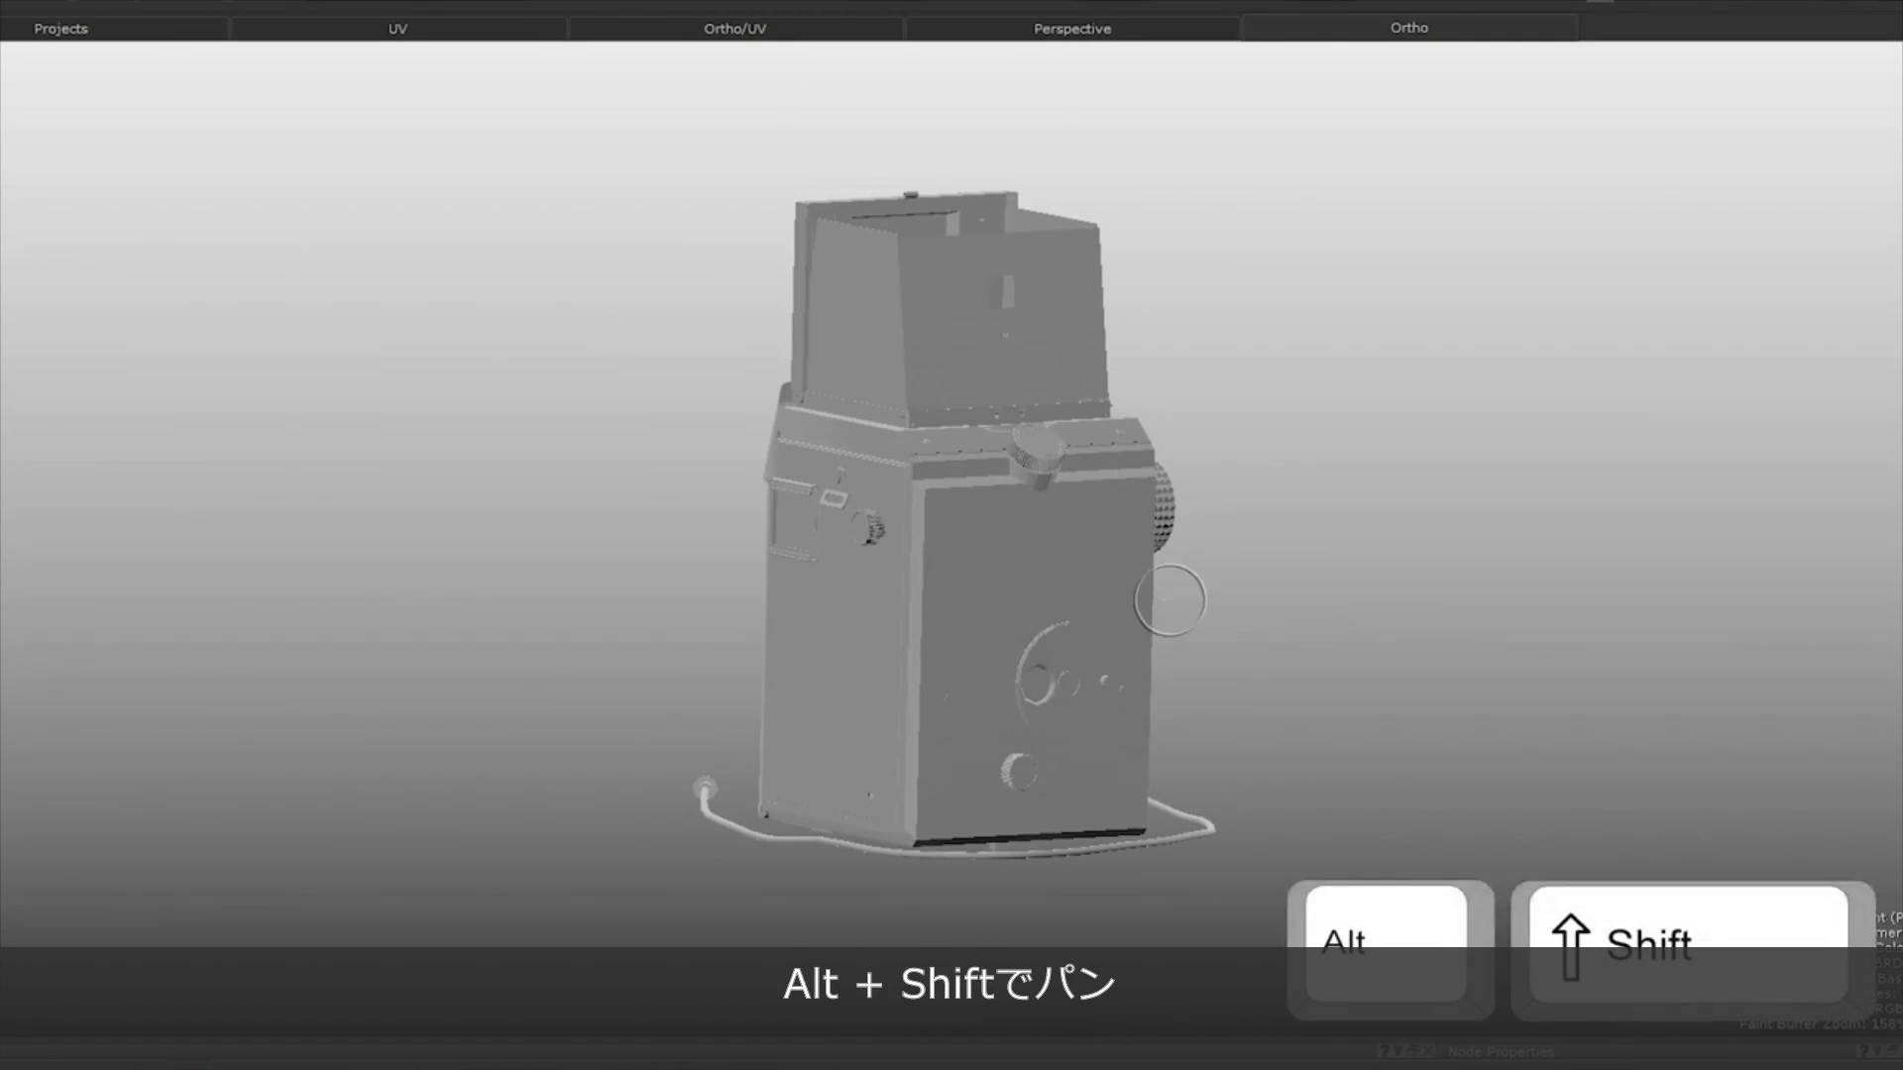
left_click_drag(1173, 600, 1007, 544, "alt+shift")
scroll(806, 644, "up", 4)
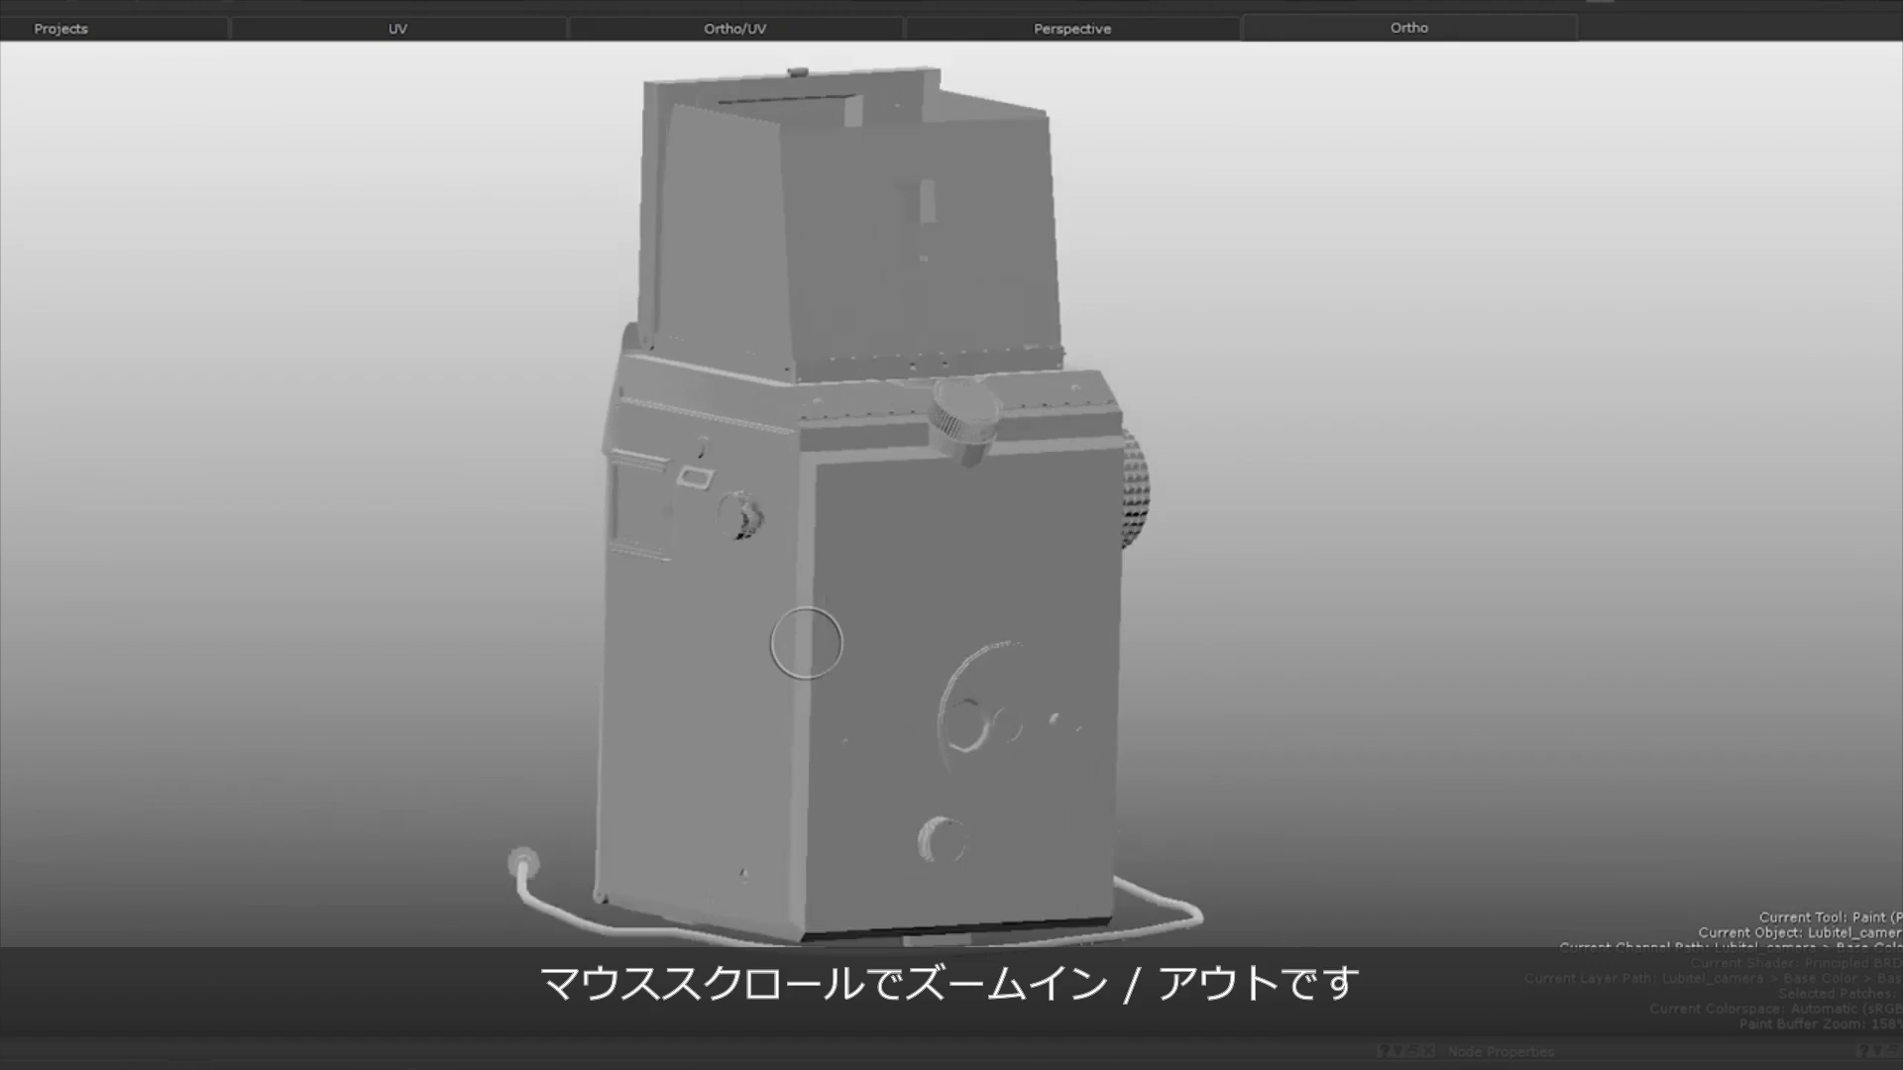
scroll(805, 644, "down", 3)
scroll(806, 645, "up", 5)
scroll(806, 644, "down", 3)
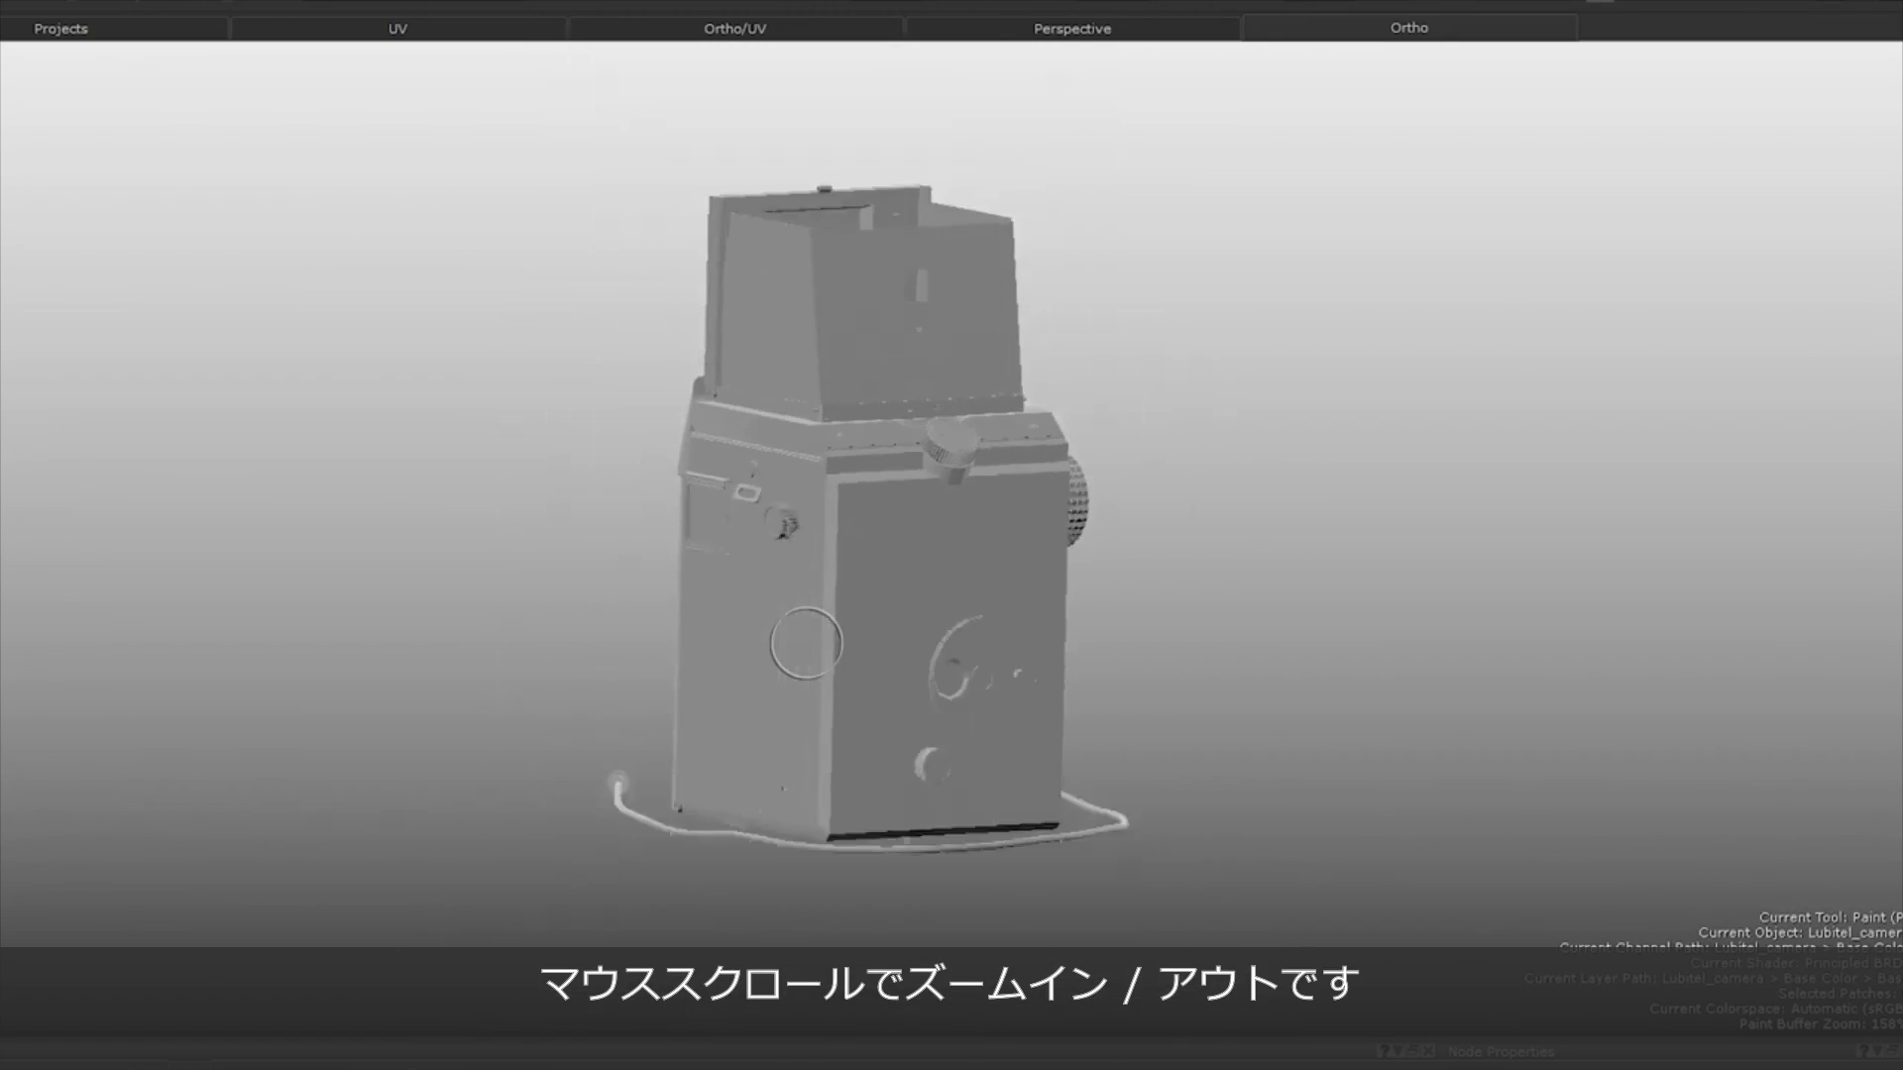
scroll(805, 644, "down", 3)
Open the navigation preferences to review the general settings such as Control Type.
left_click(52, 31)
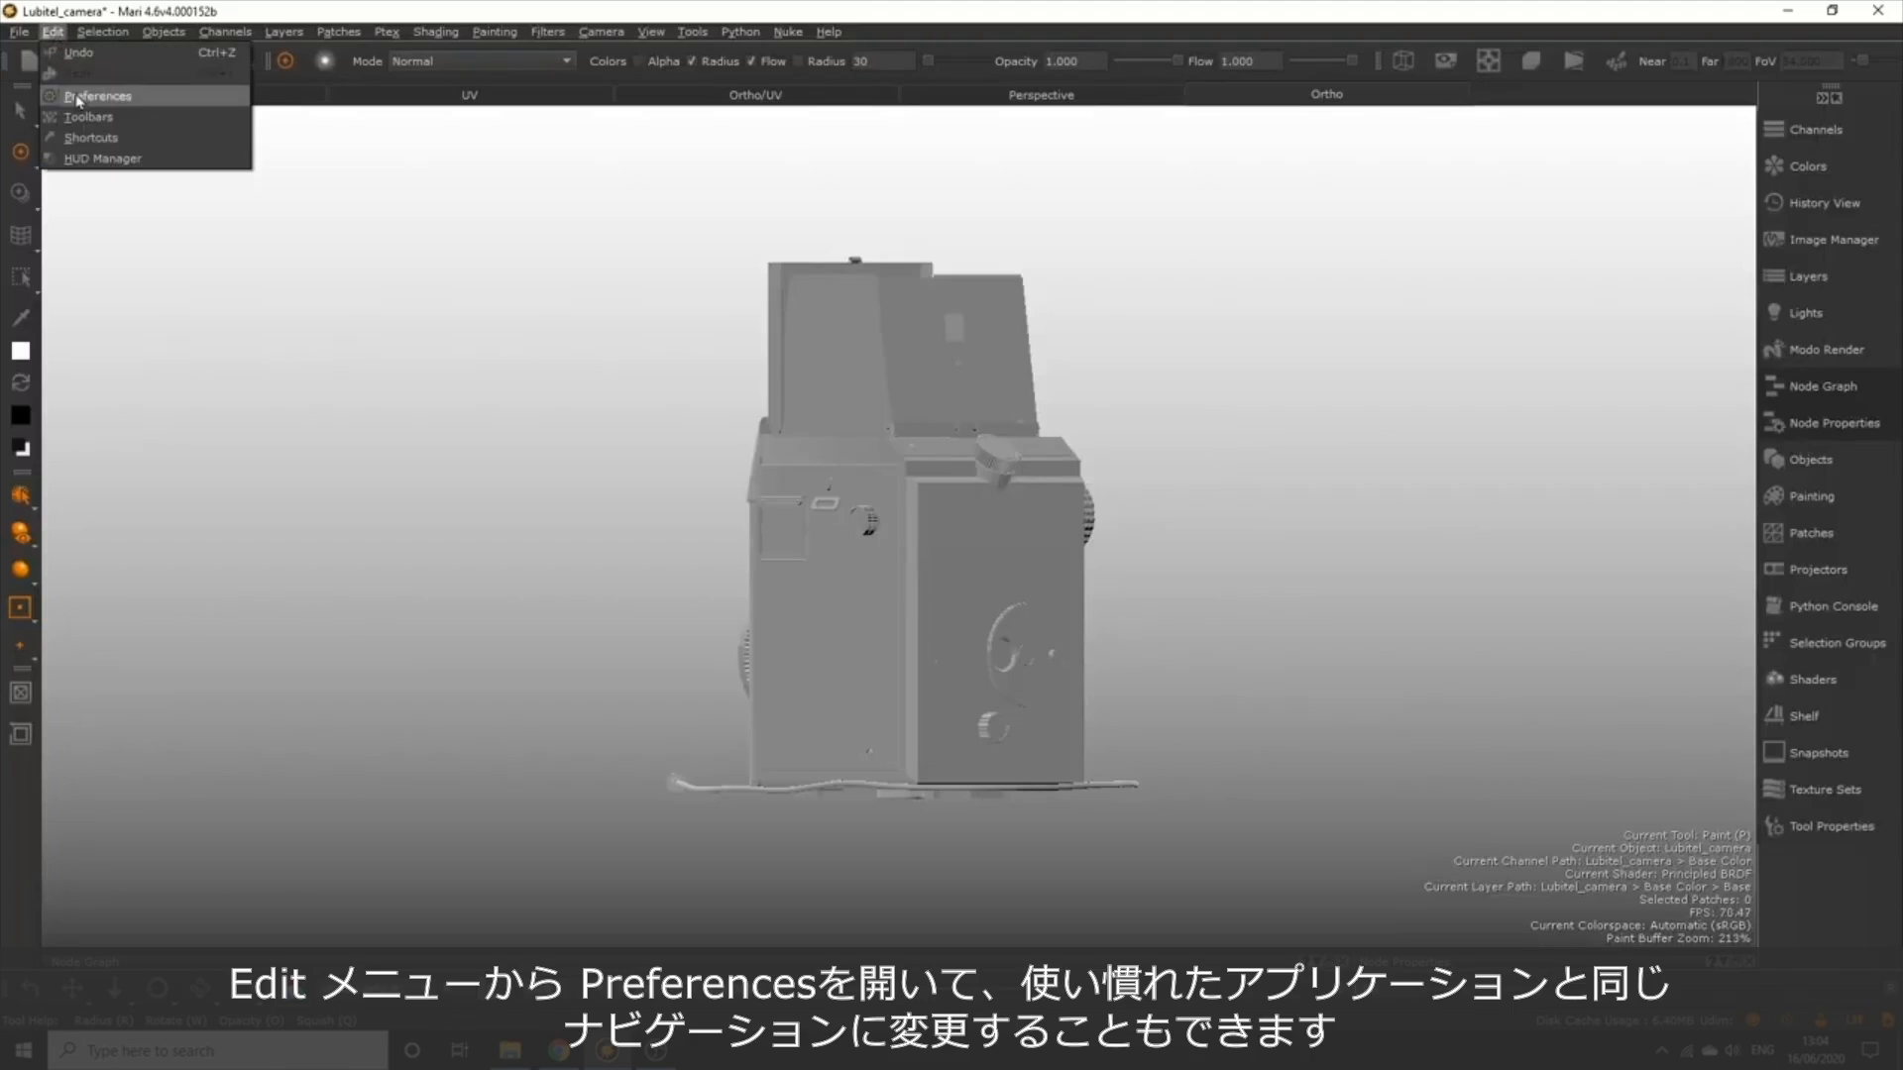
left_click(120, 103)
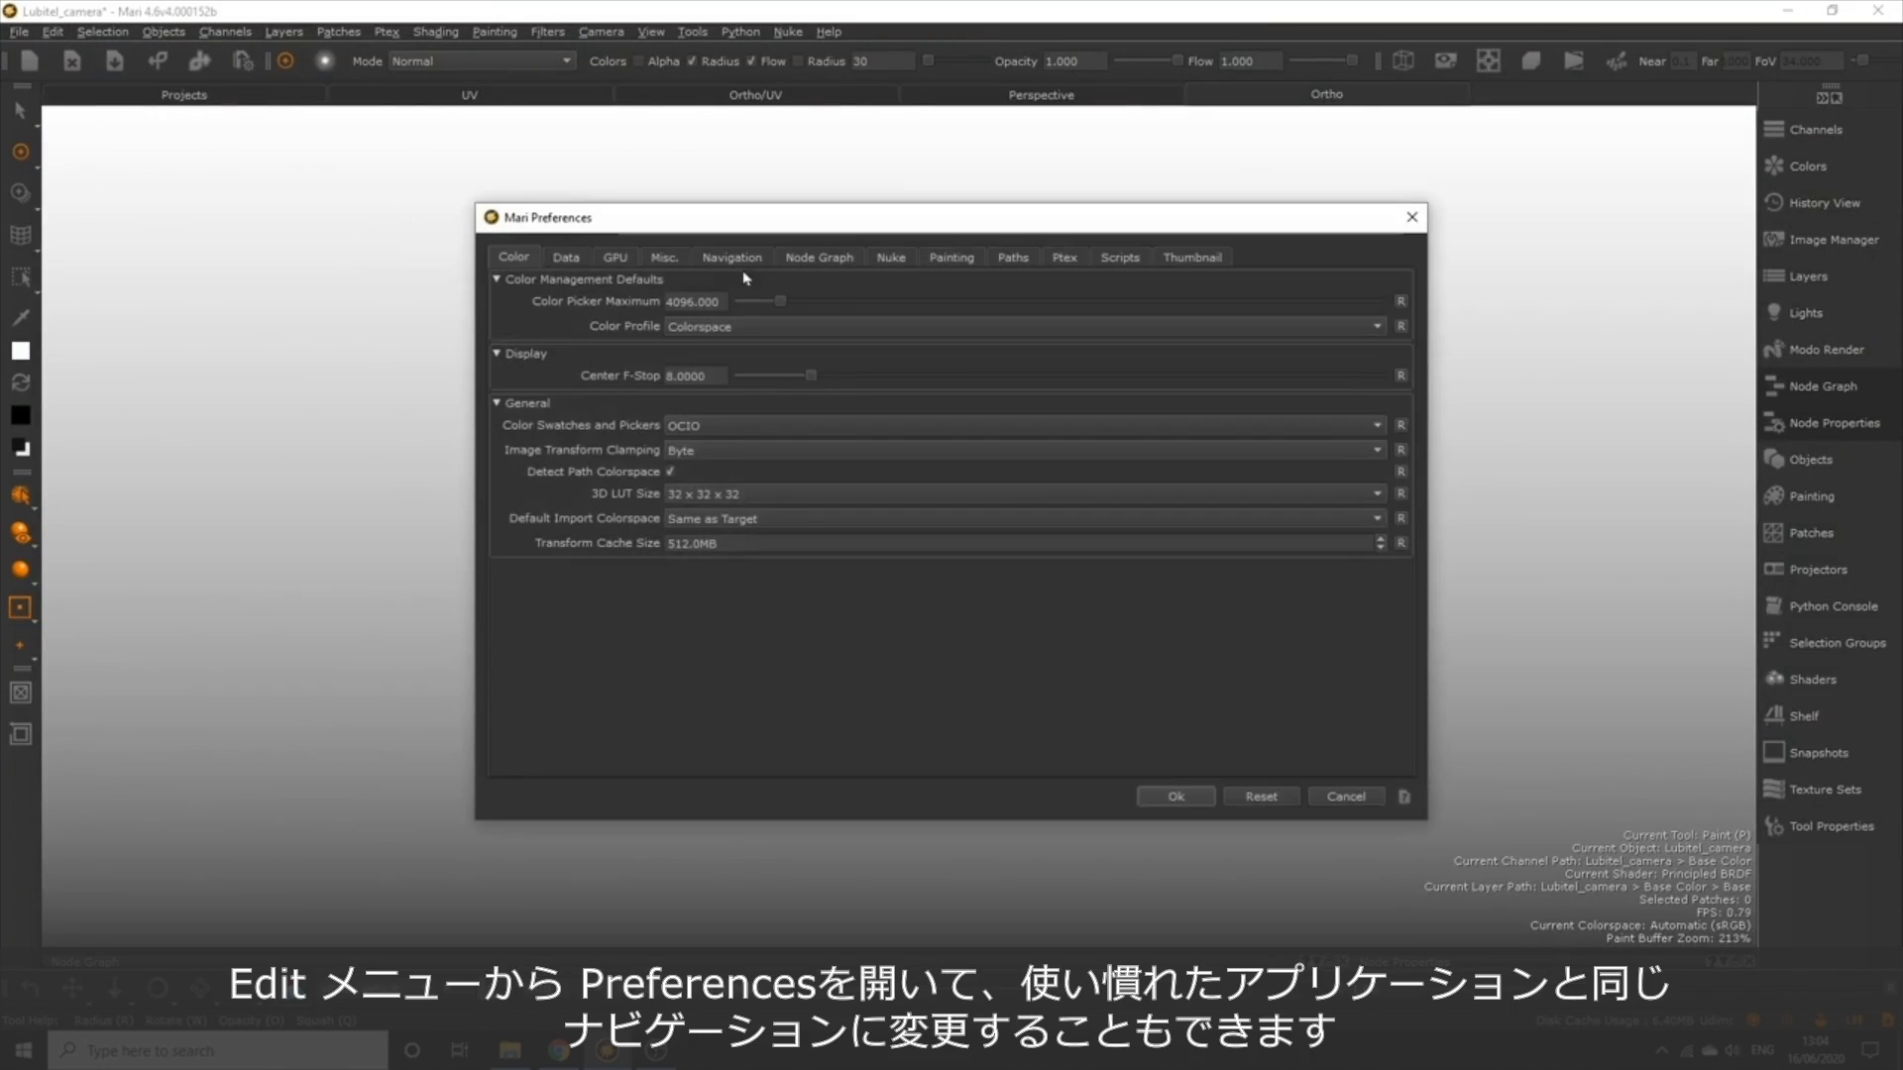
left_click(728, 257)
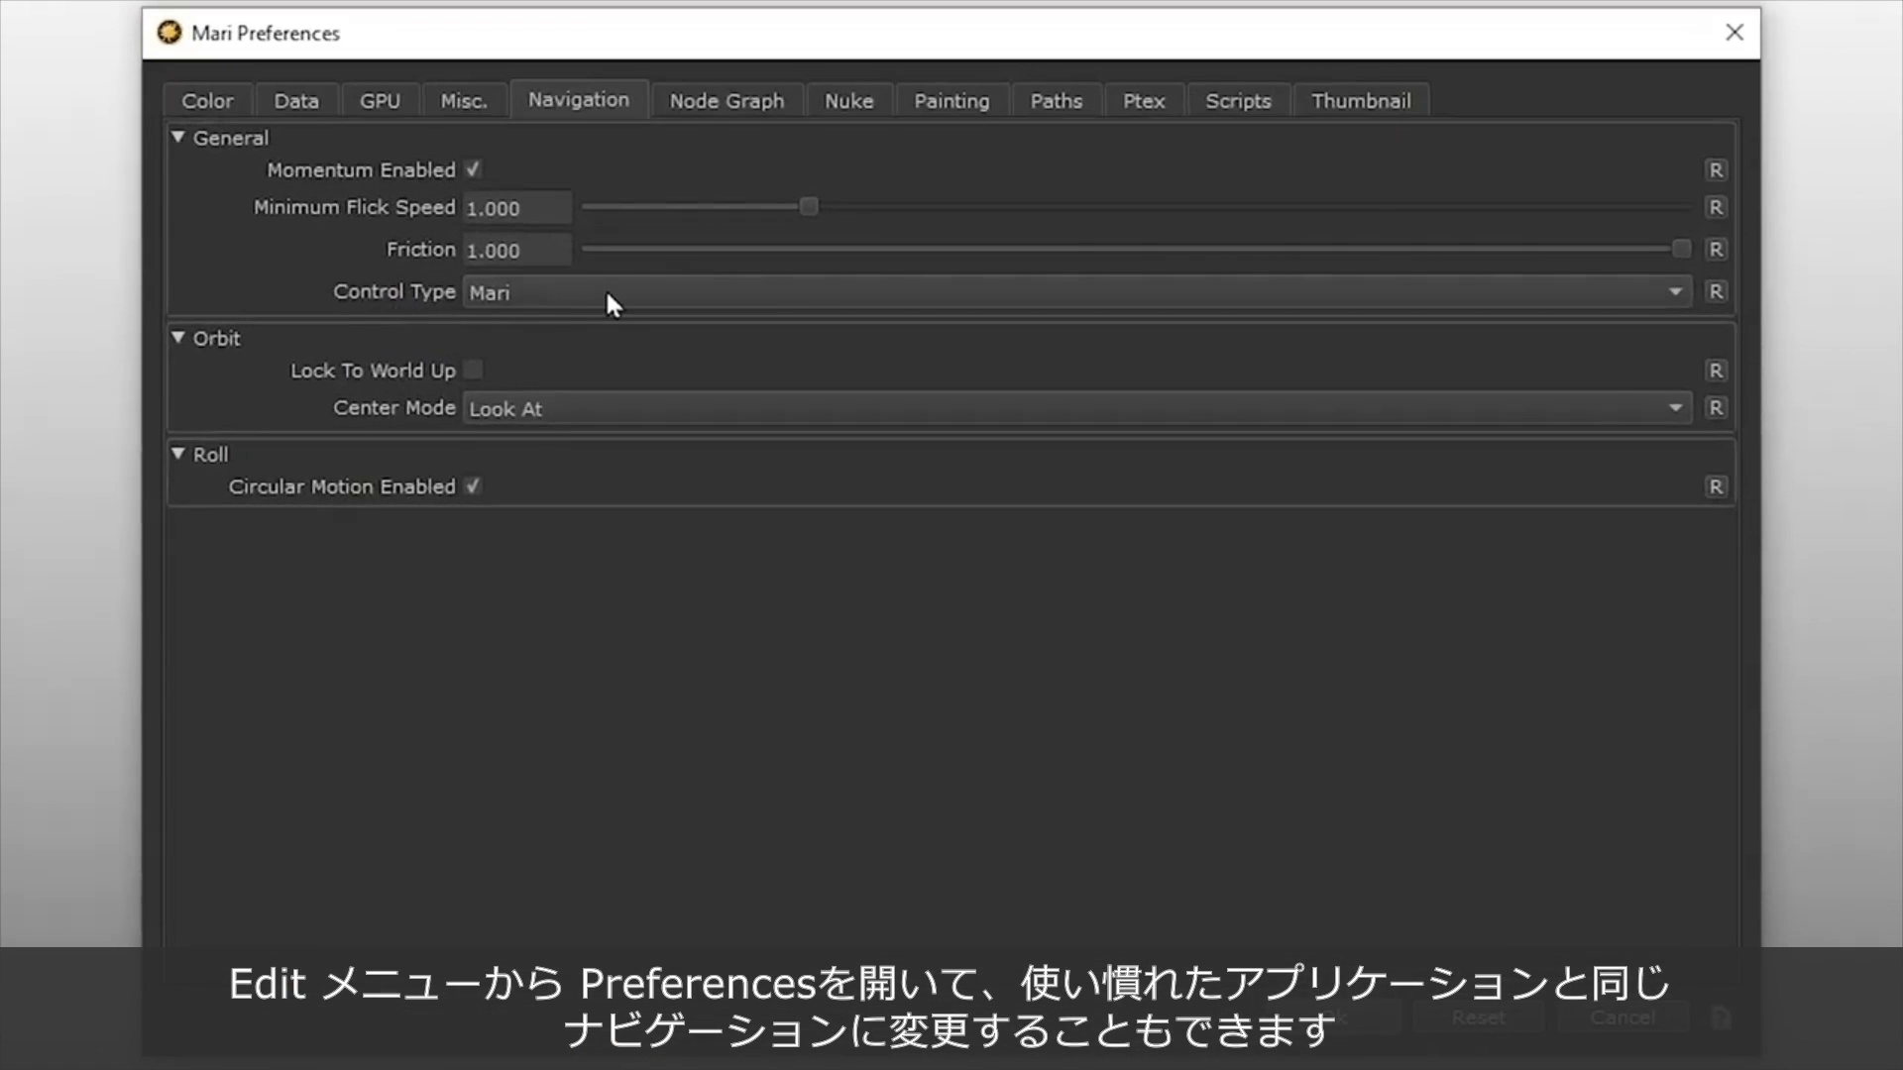
left_click(609, 299)
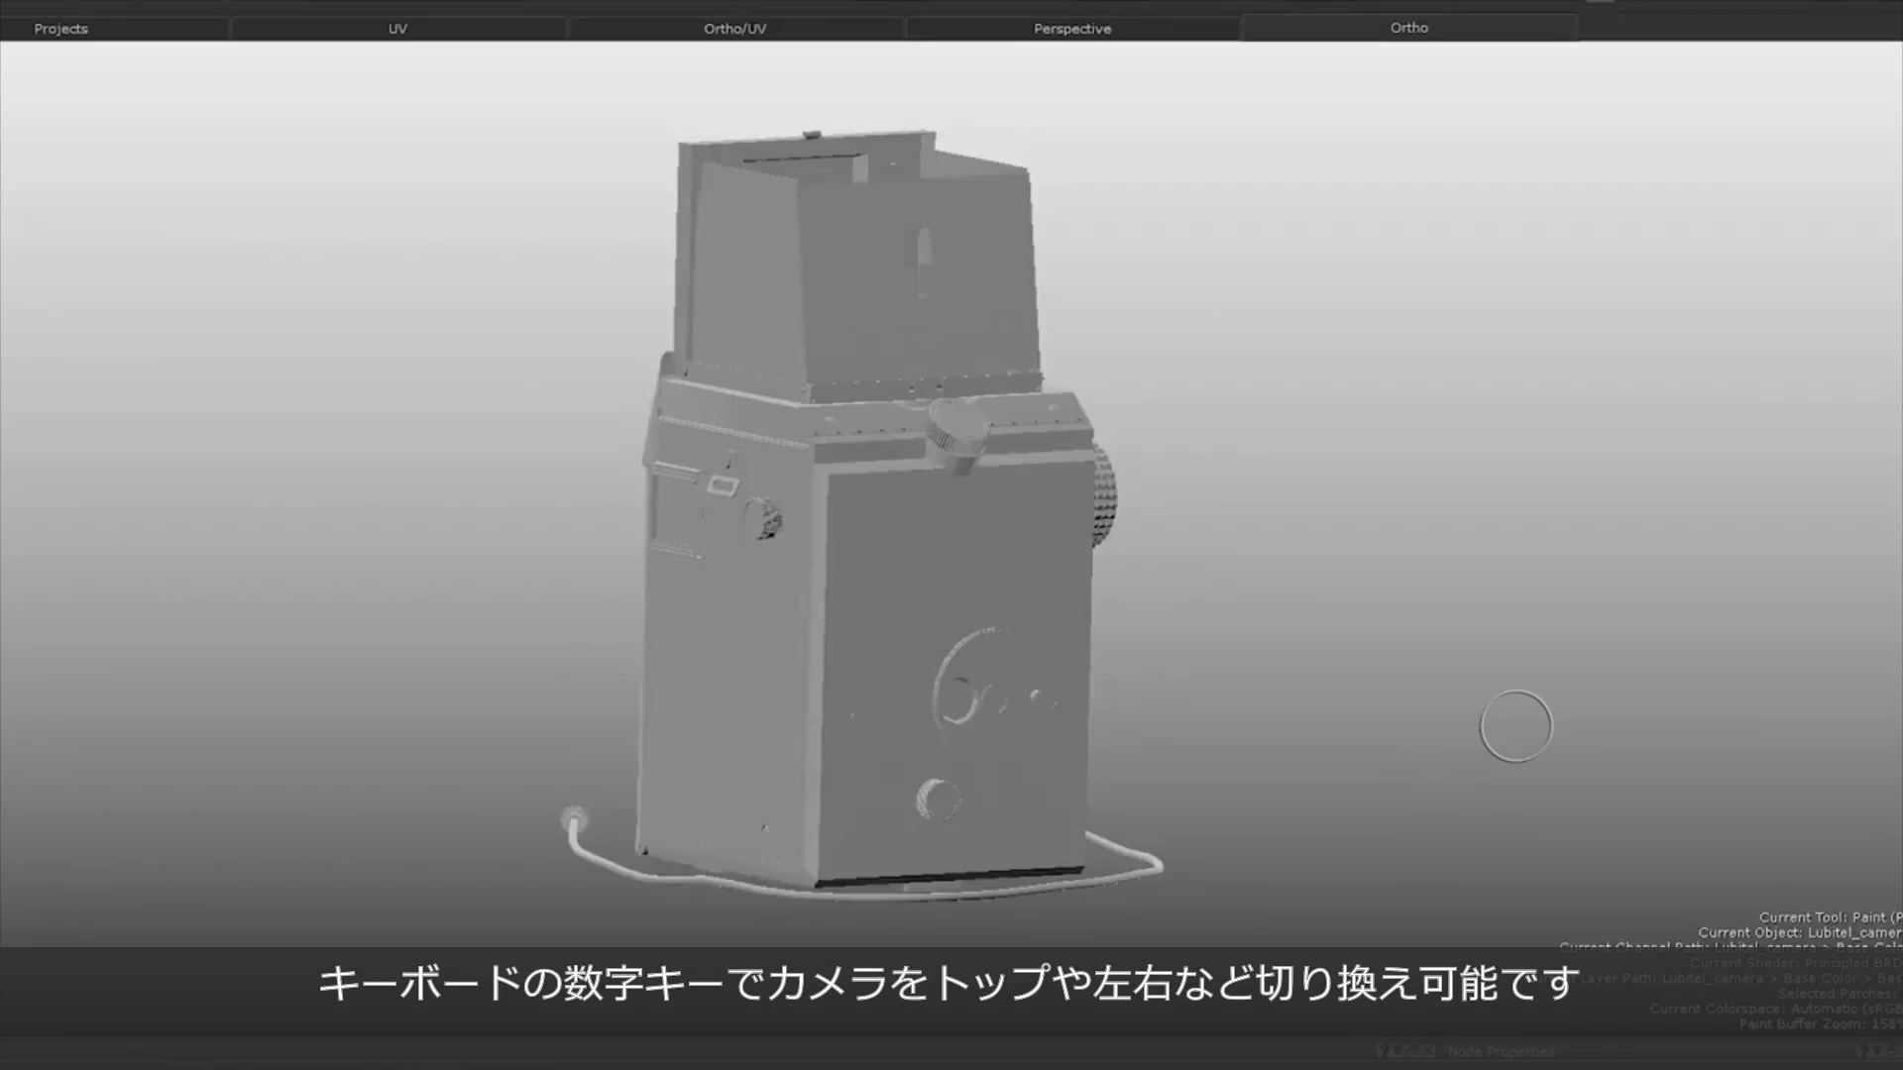
View the camera model from the preset directions, including back and bottom, finishing on the front view.
key("1")
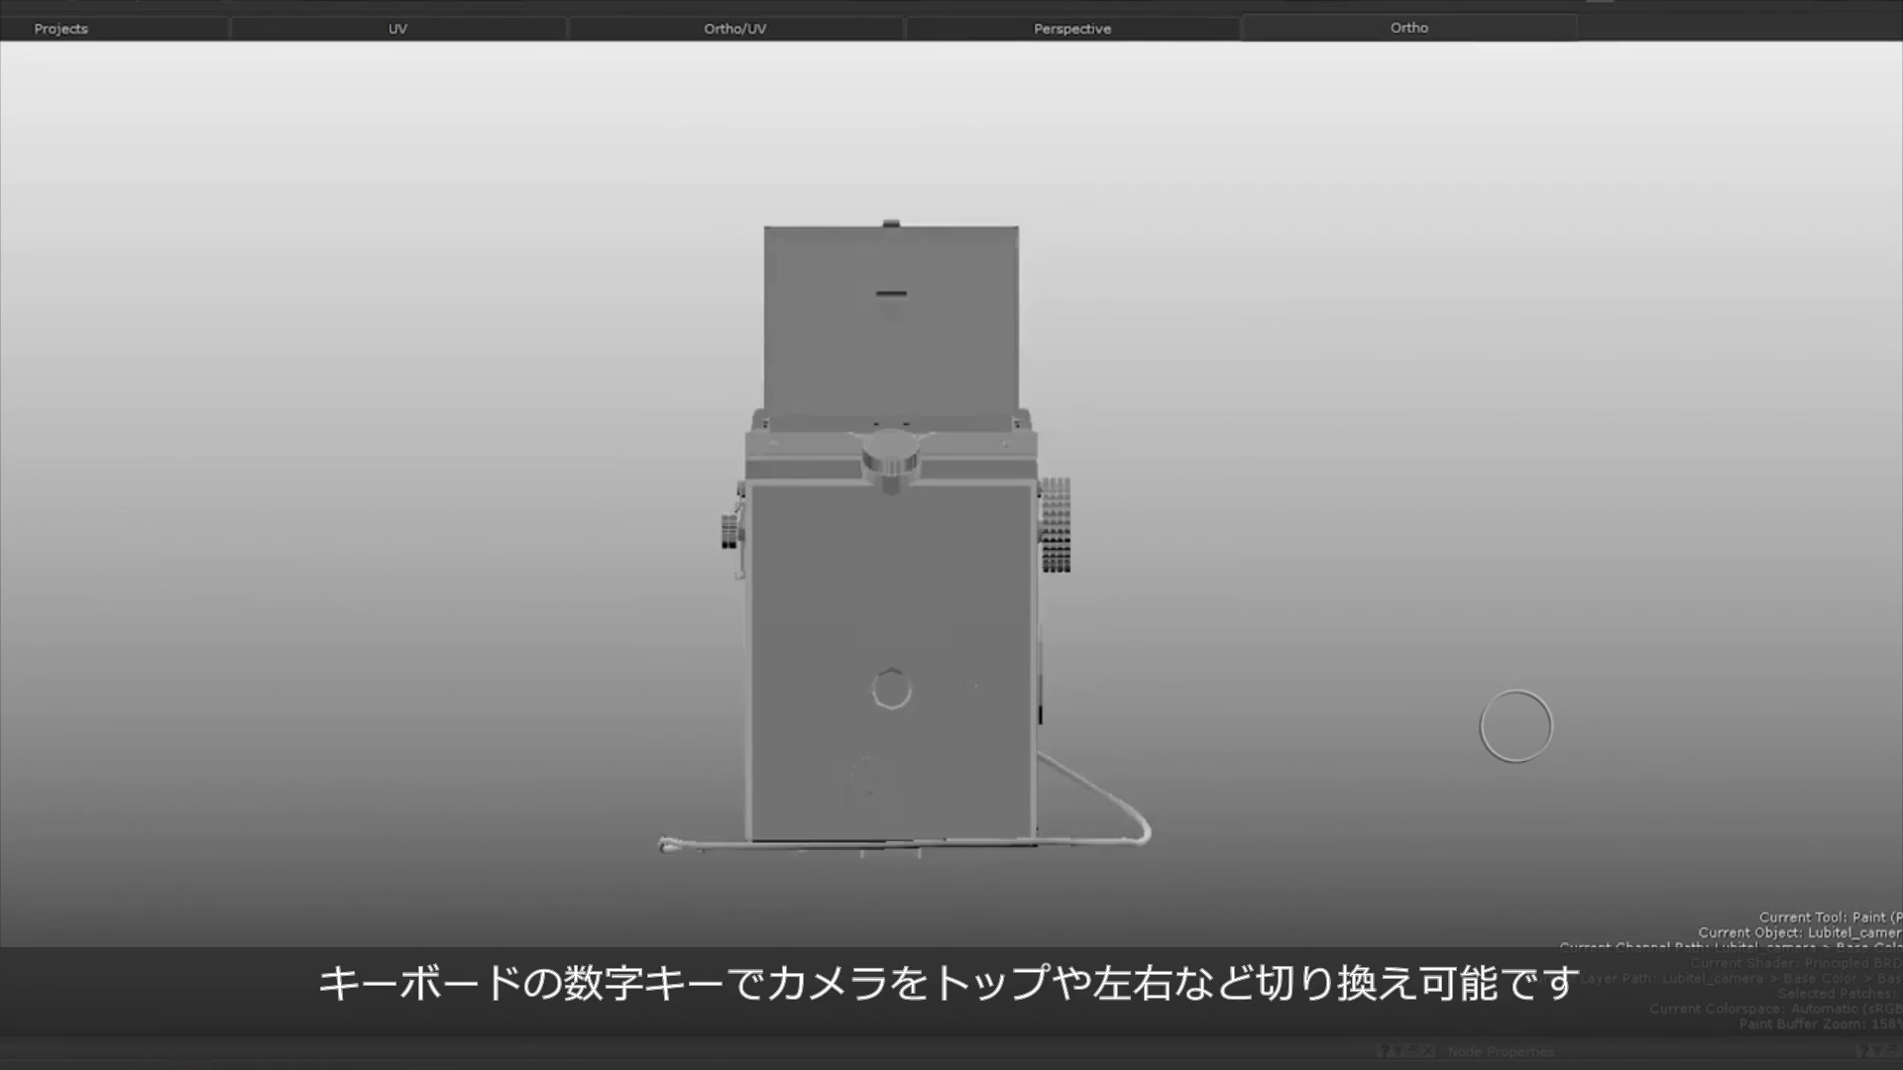
key("6")
key("8")
key("2")
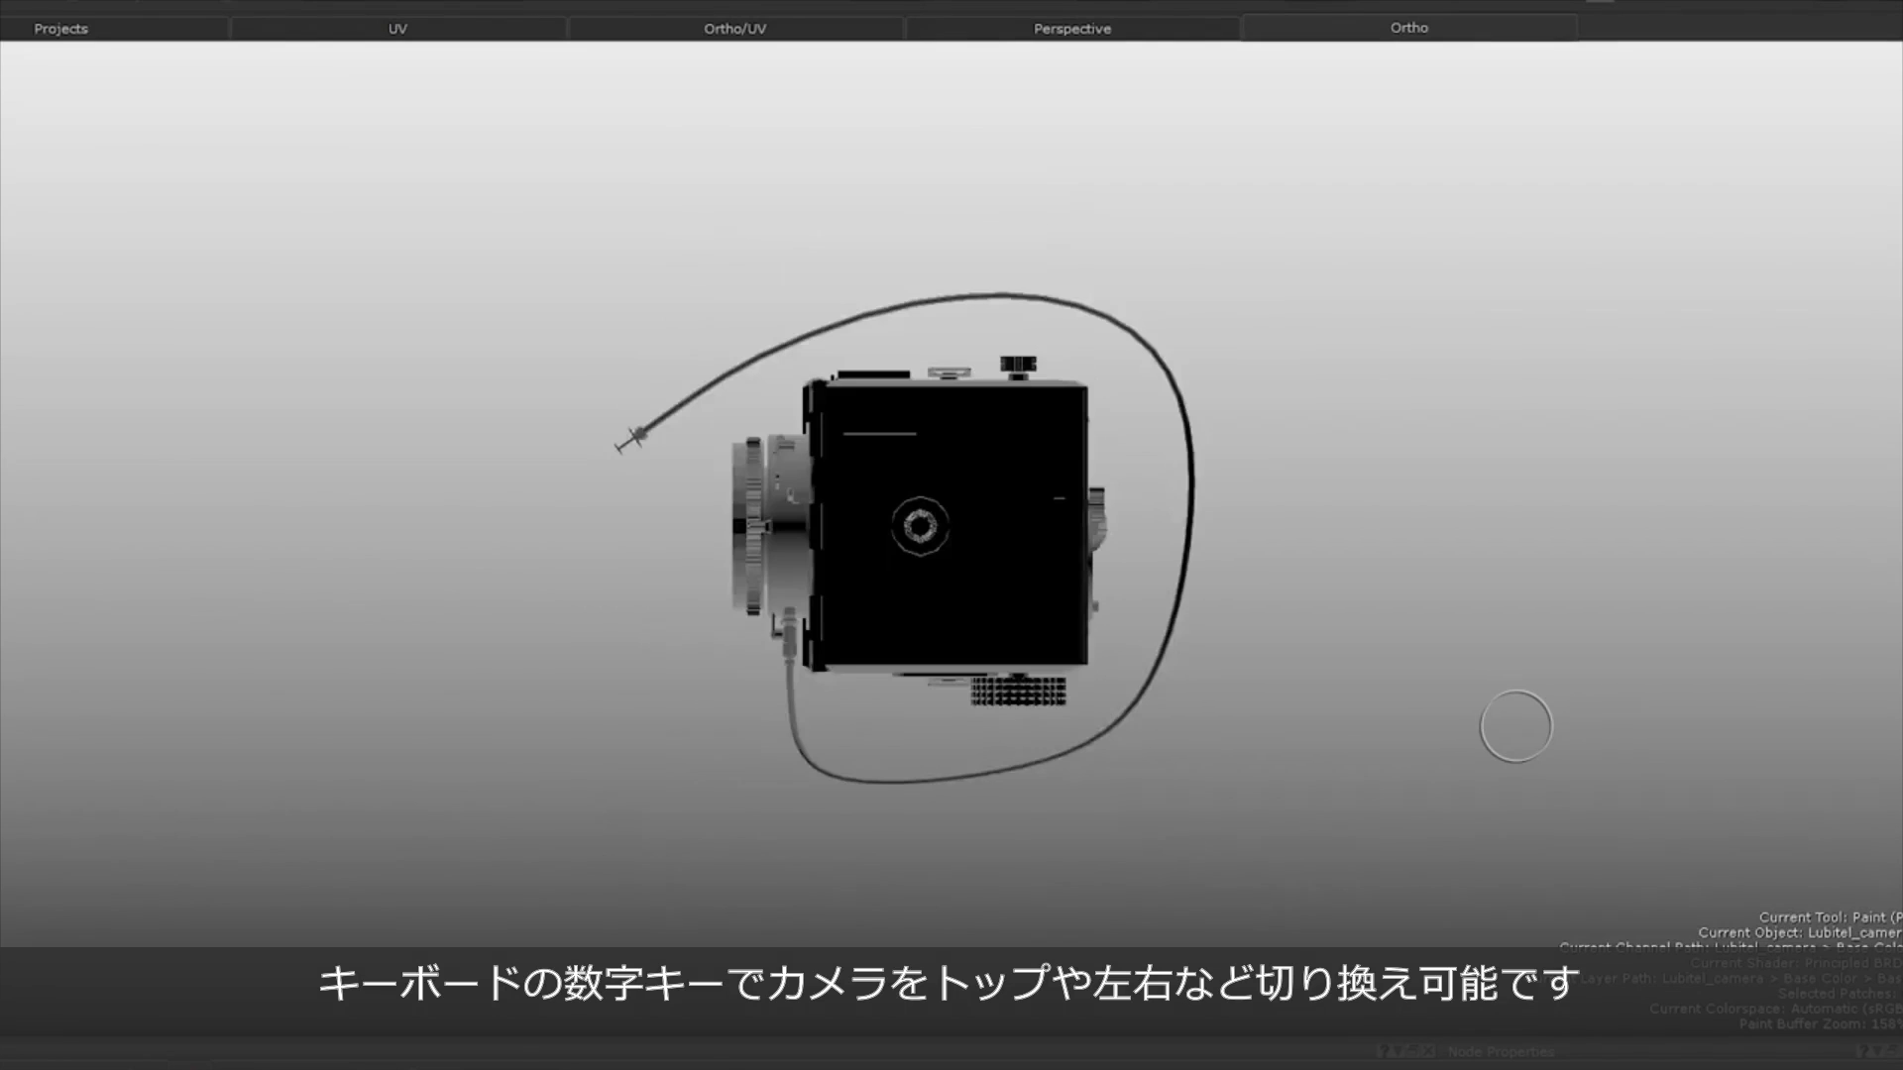
key("5")
key("6")
key("1")
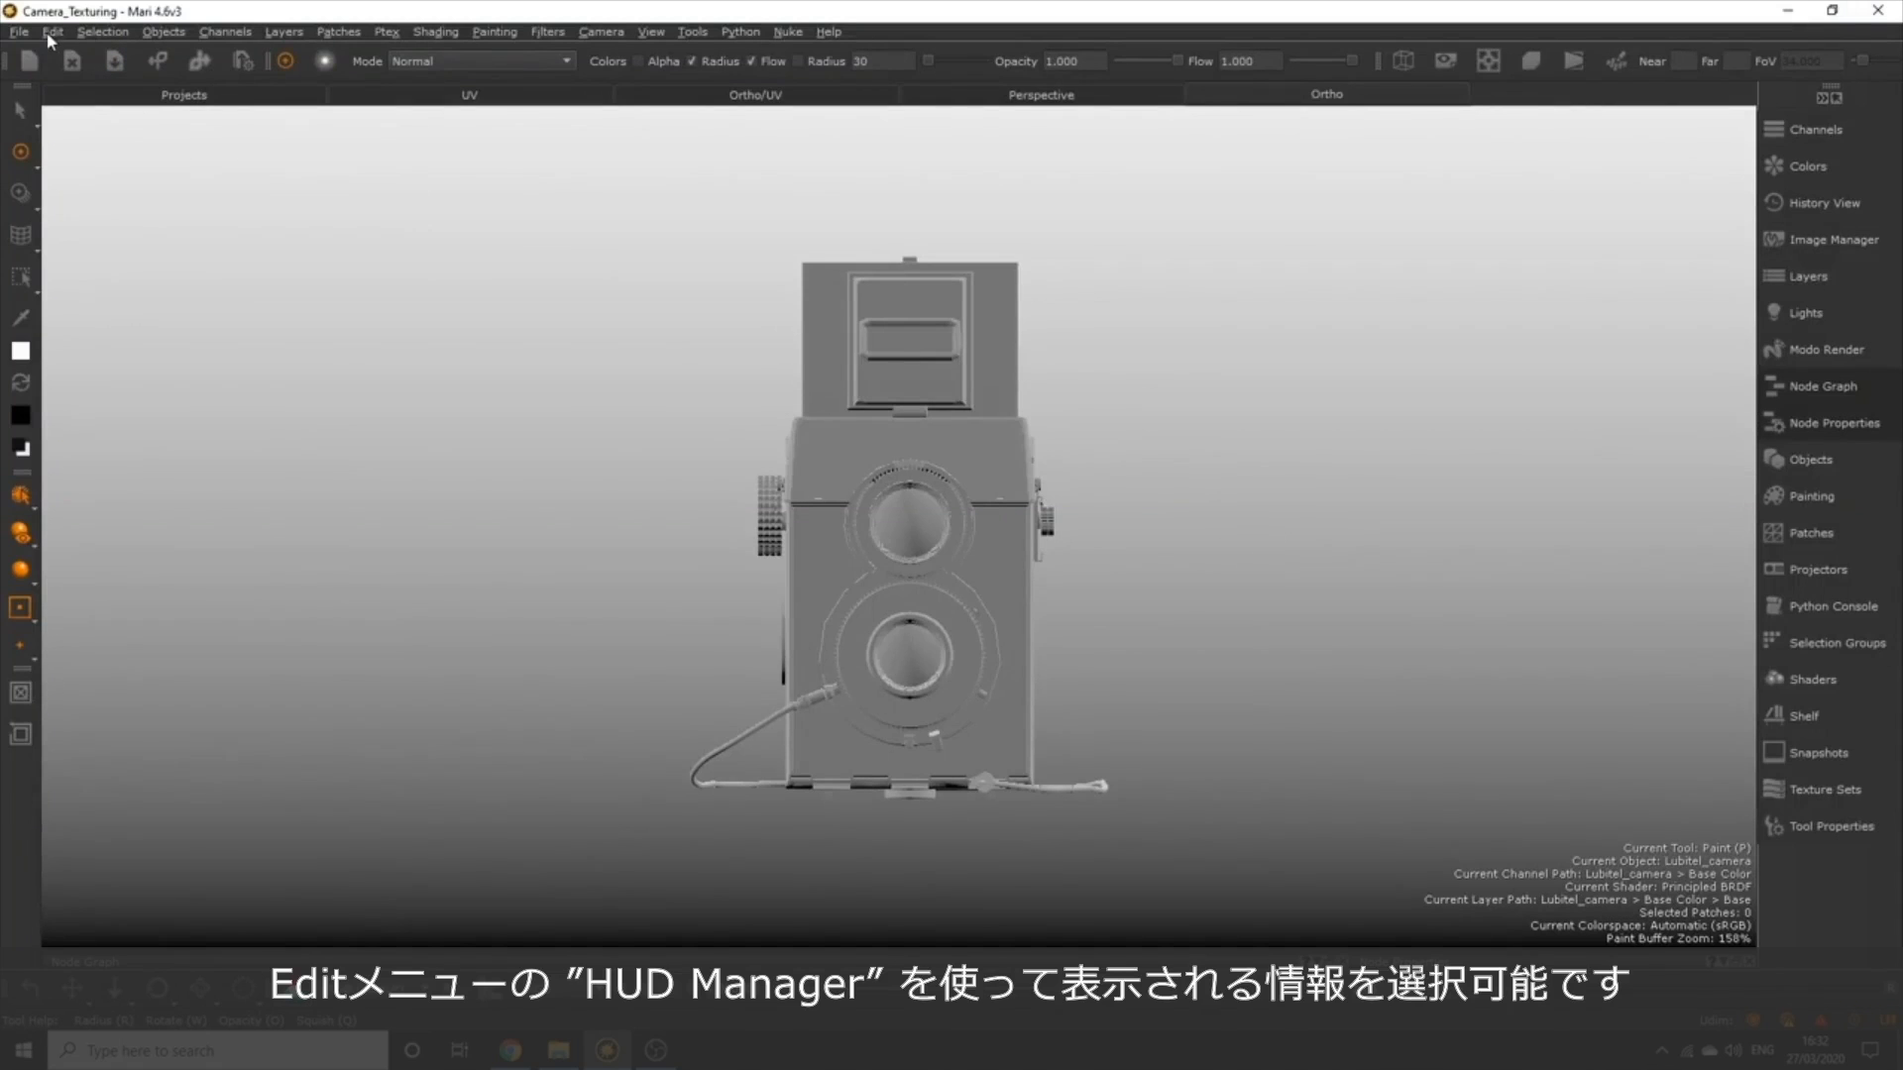
Review the Canvas and Project entries in the HUD Manager and try enabling the FPS read-out for the viewport HUD.
left_click(50, 32)
left_click(109, 155)
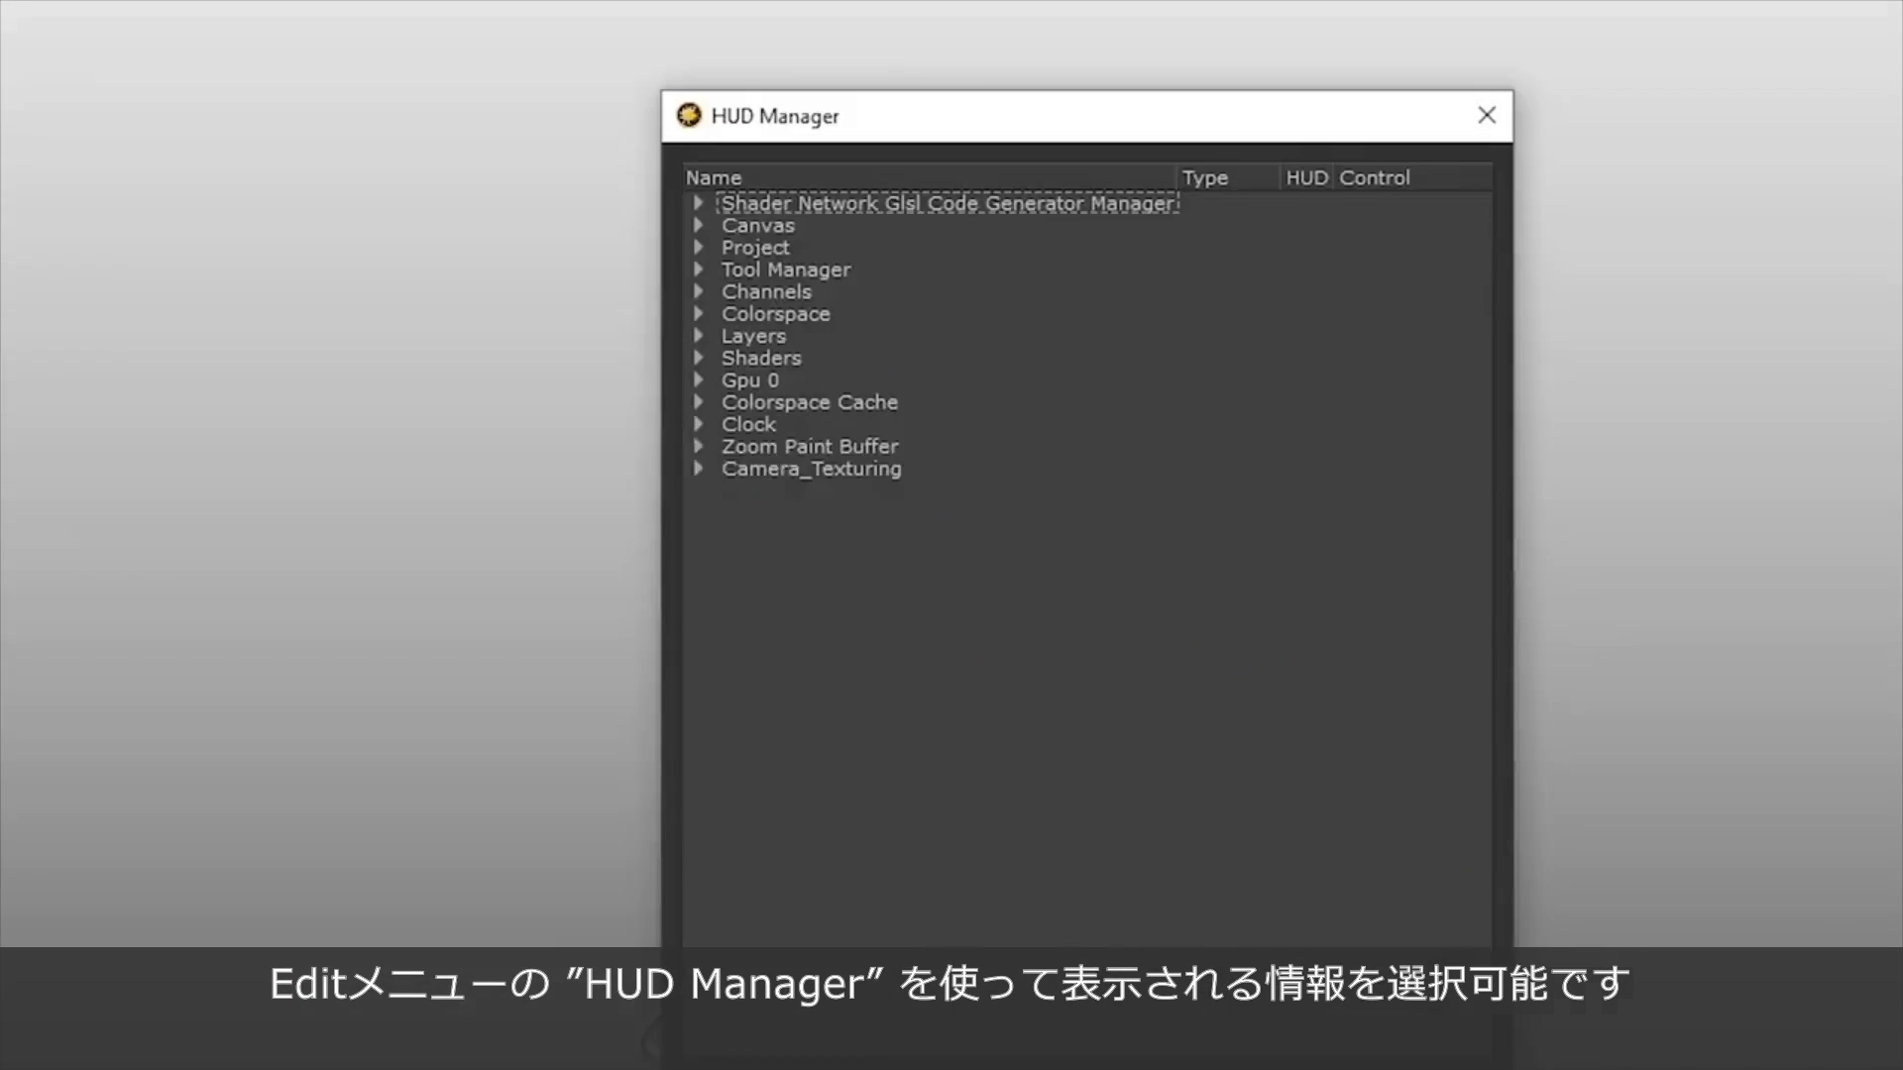
left_click(618, 190)
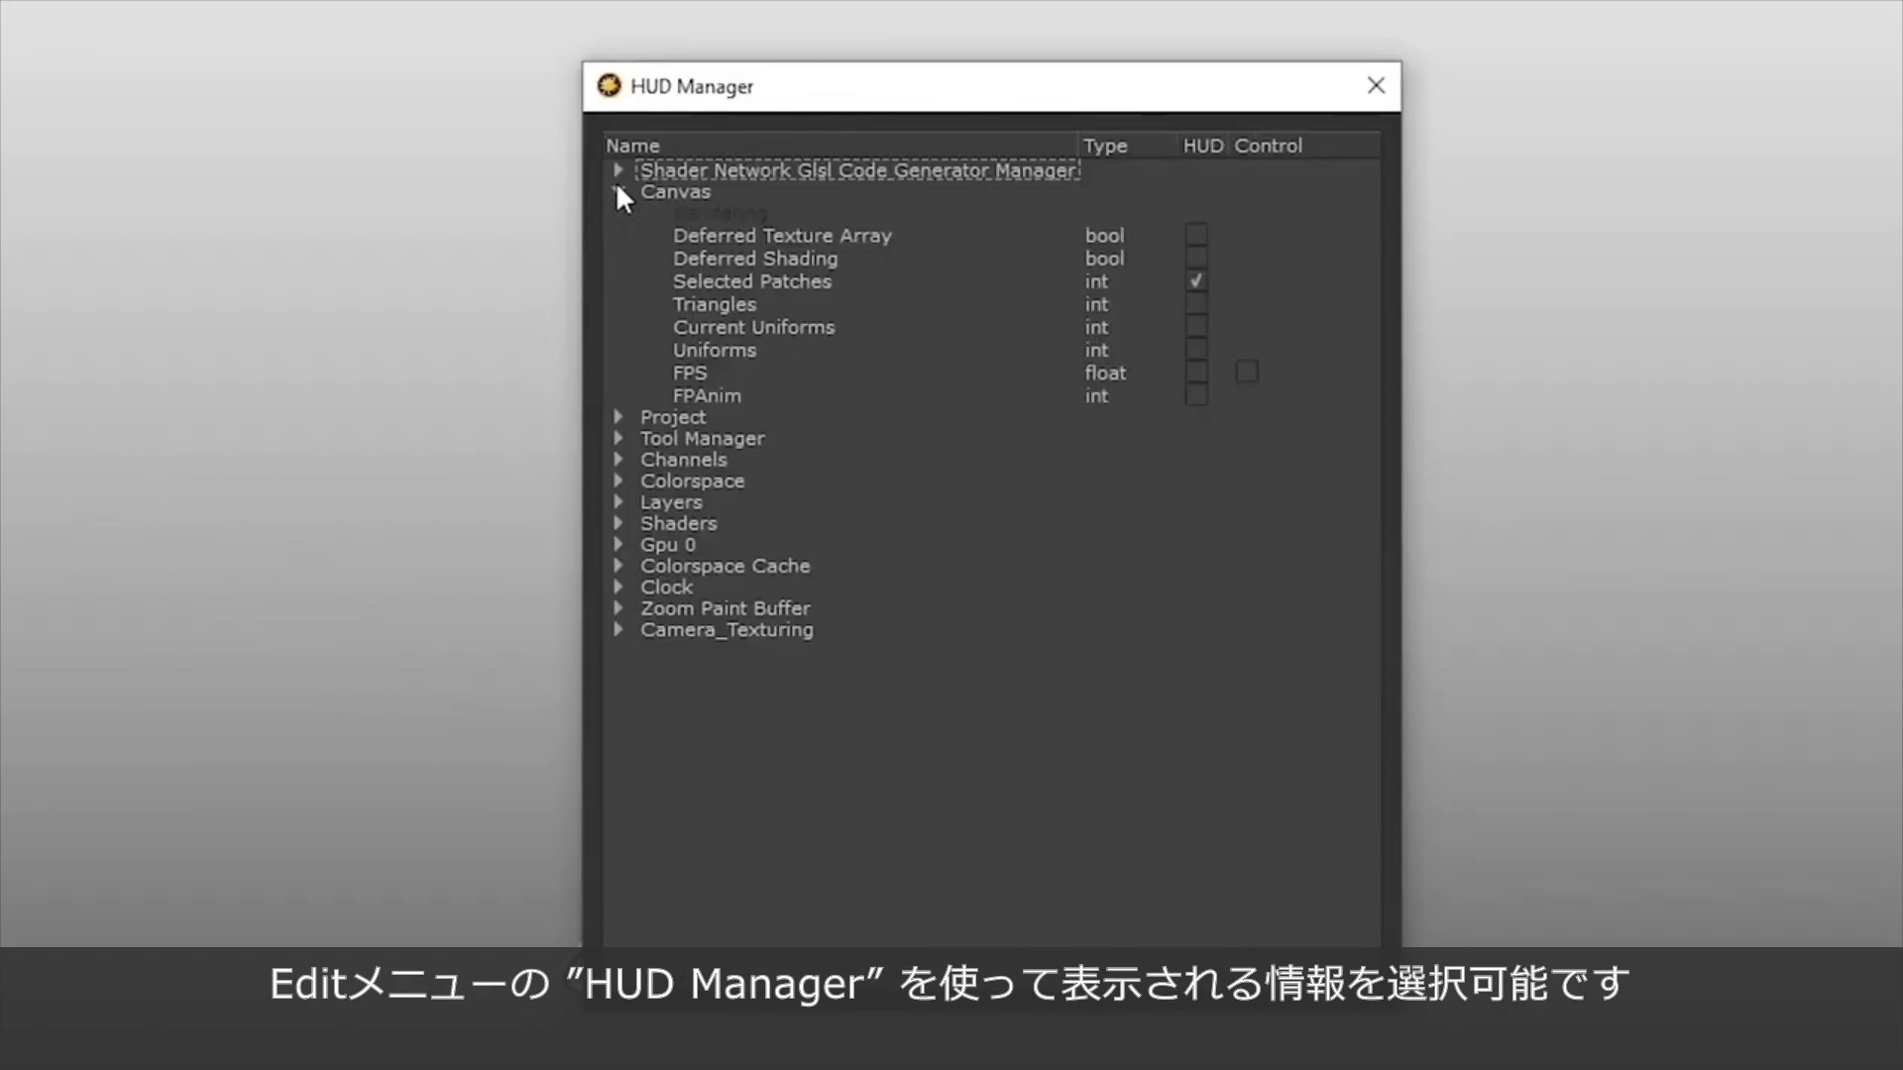
left_click(613, 417)
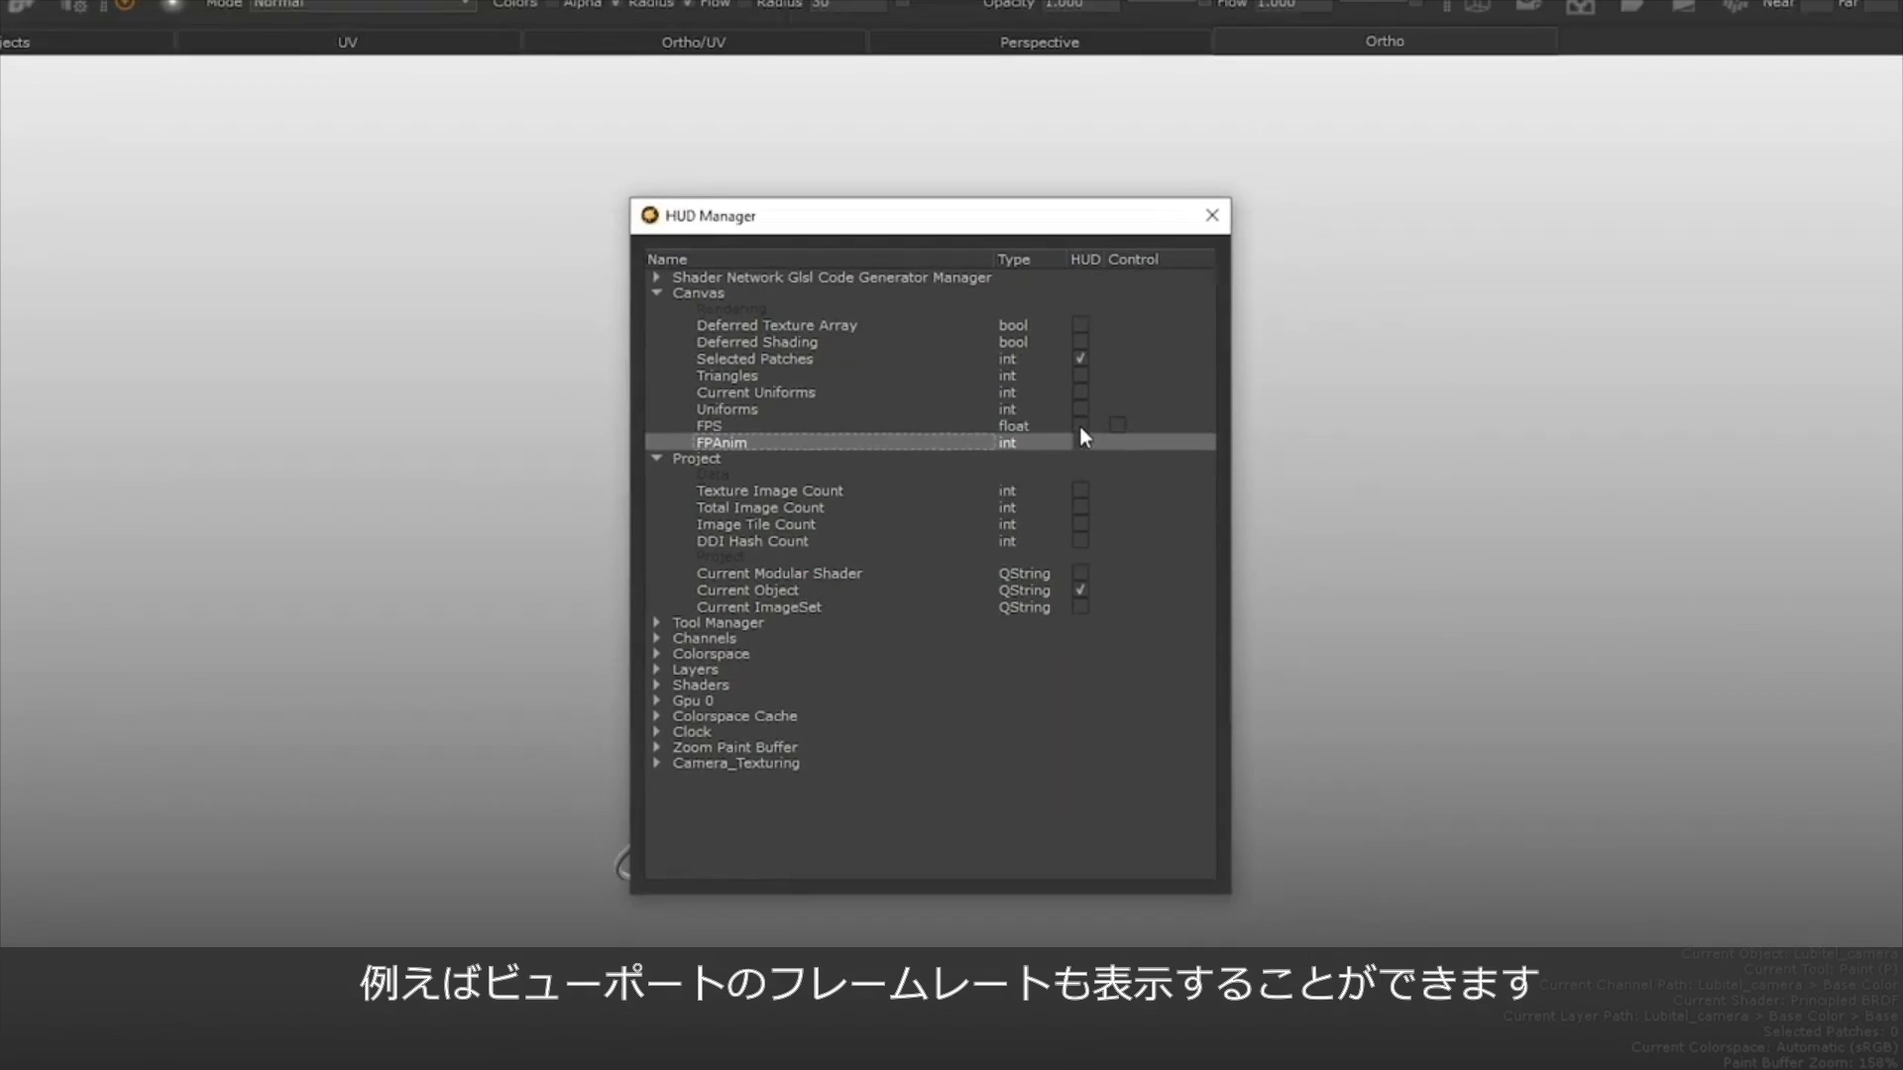
left_click(1196, 374)
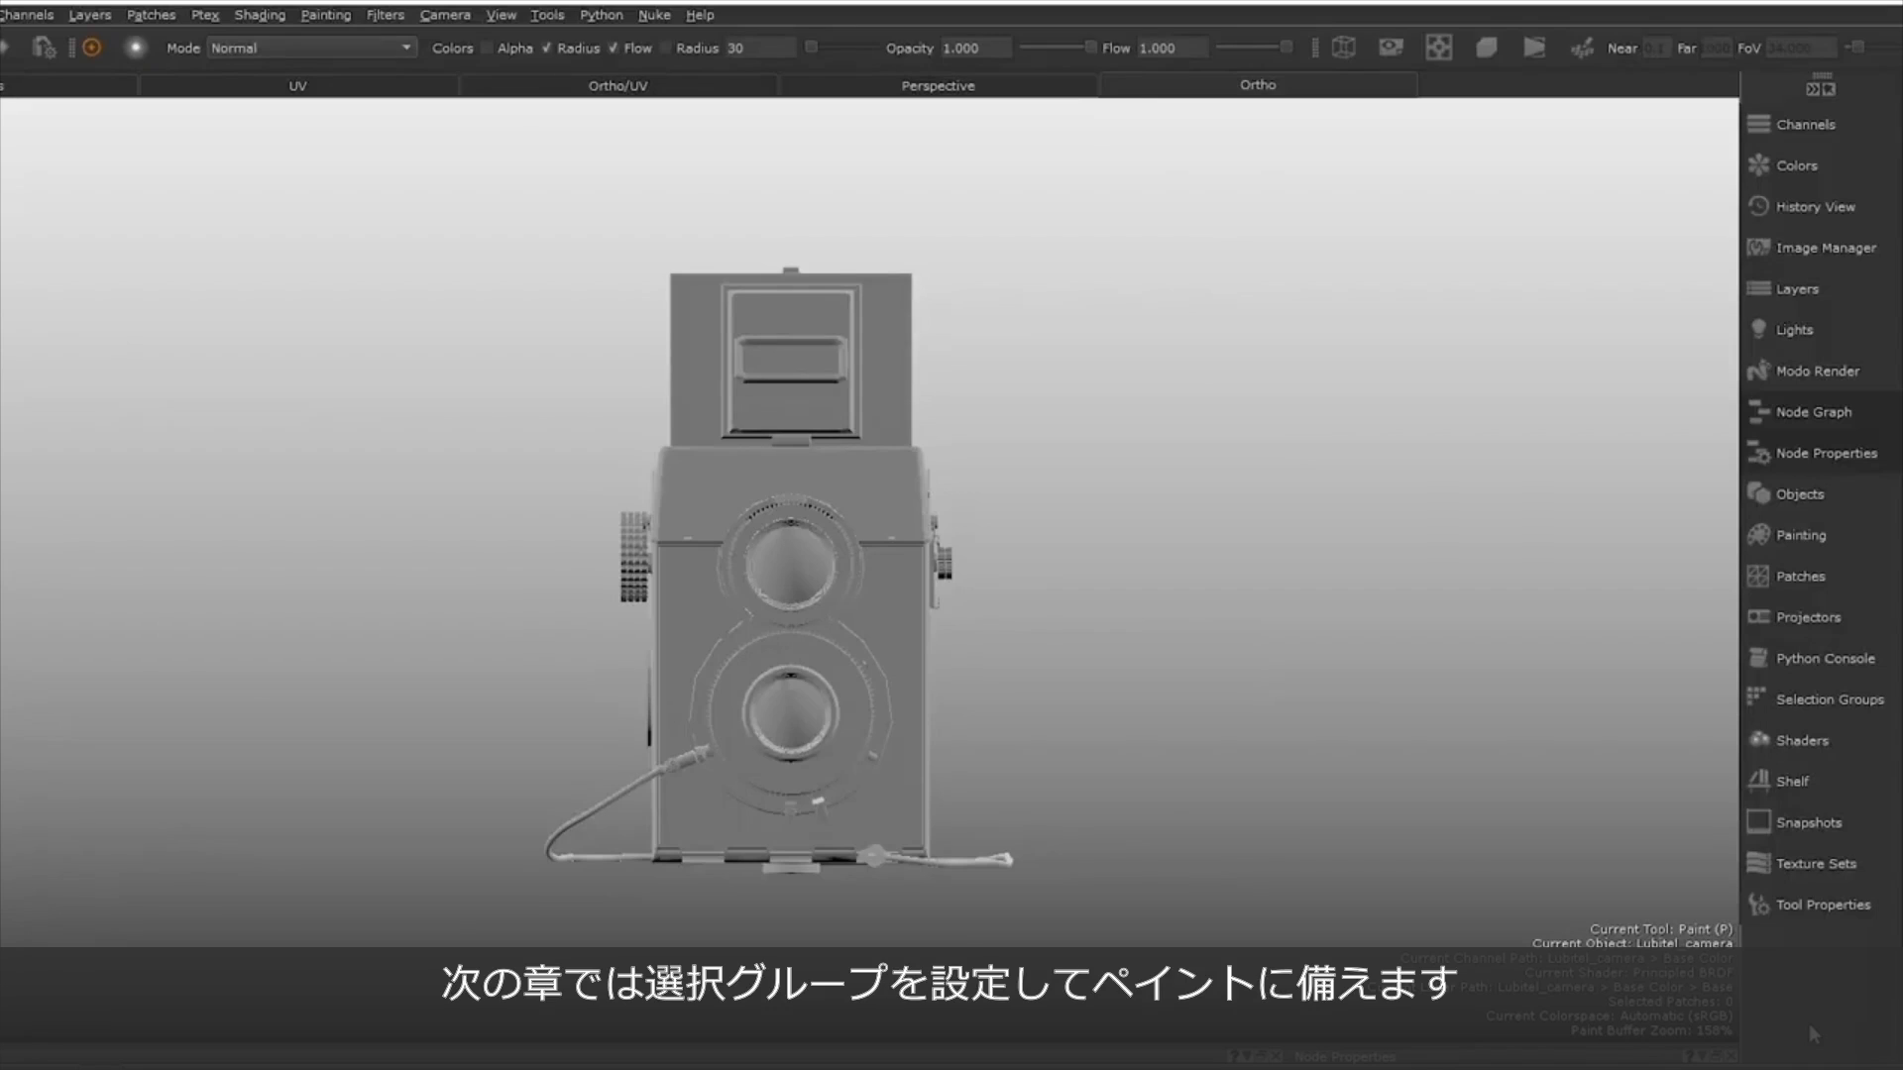
Open the Selection Groups palette and dock it beside the viewport.
left_click(1826, 701)
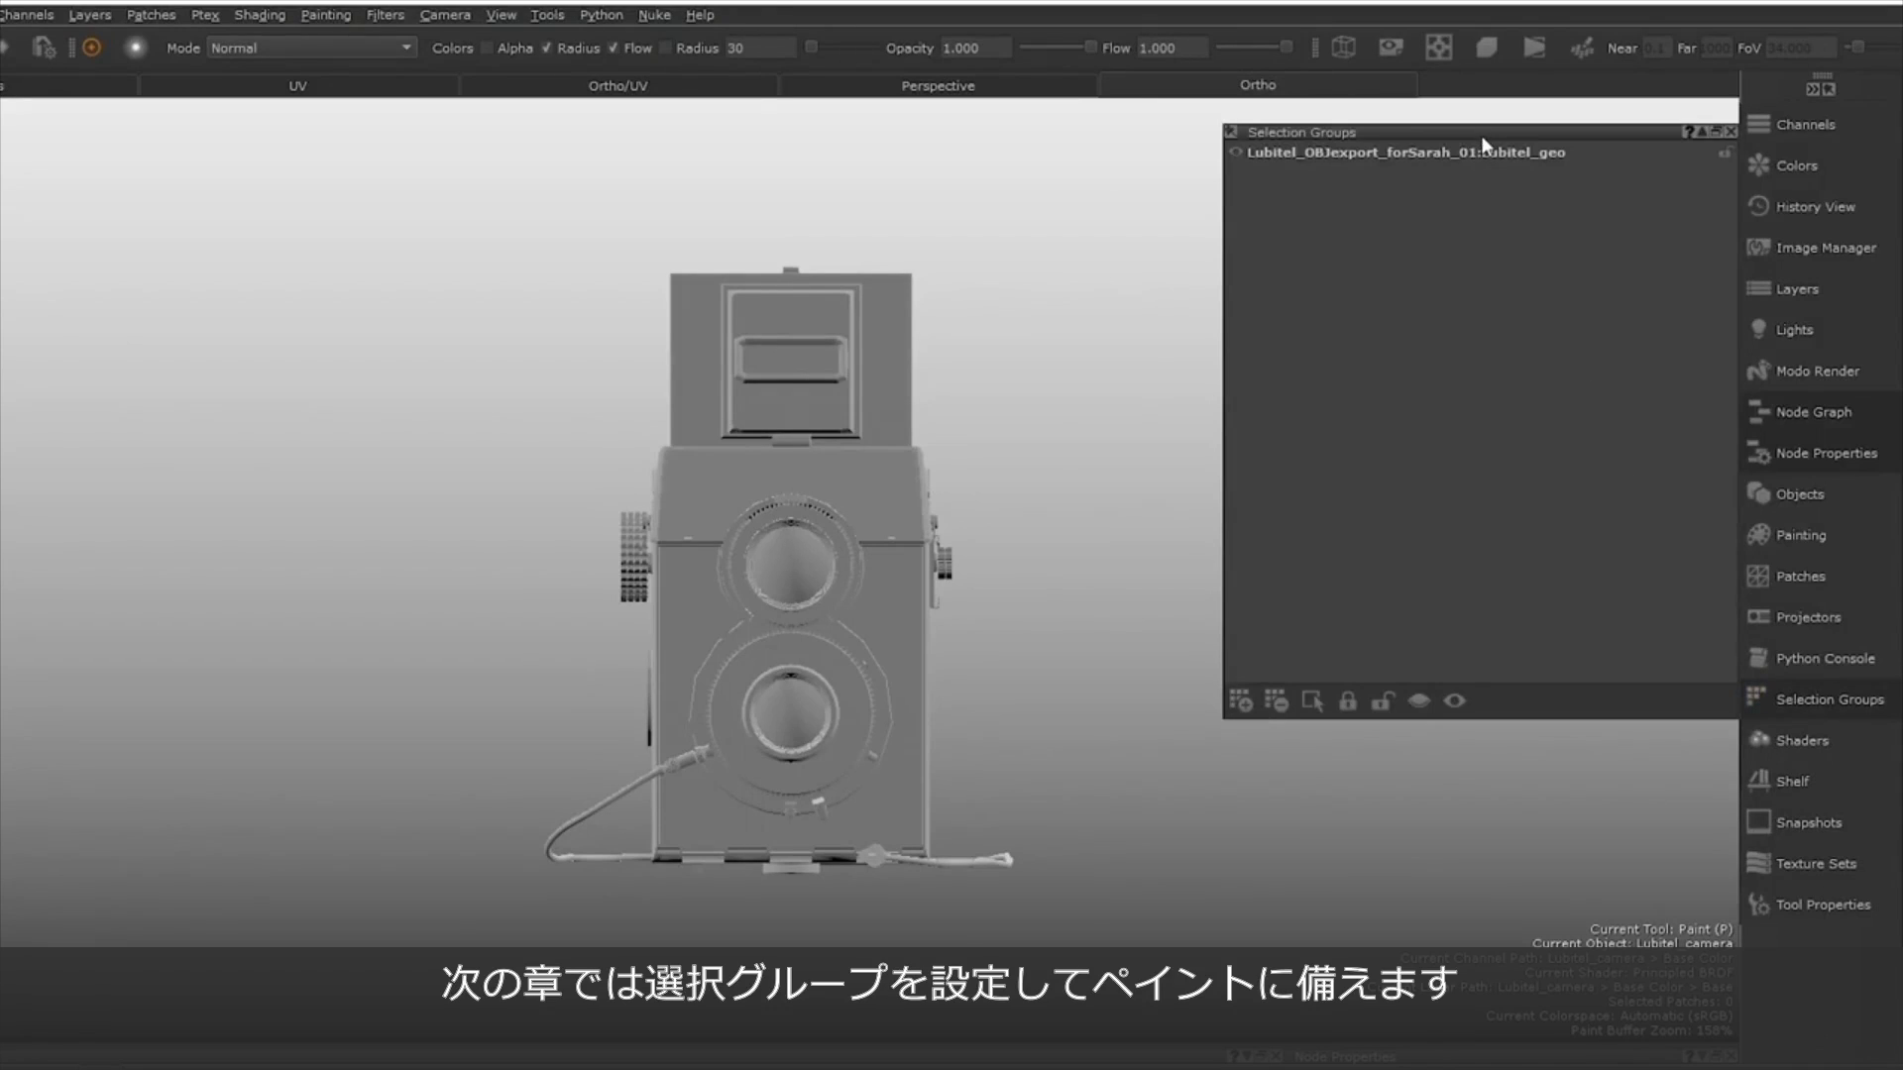
left_click_drag(1480, 139, 1681, 344)
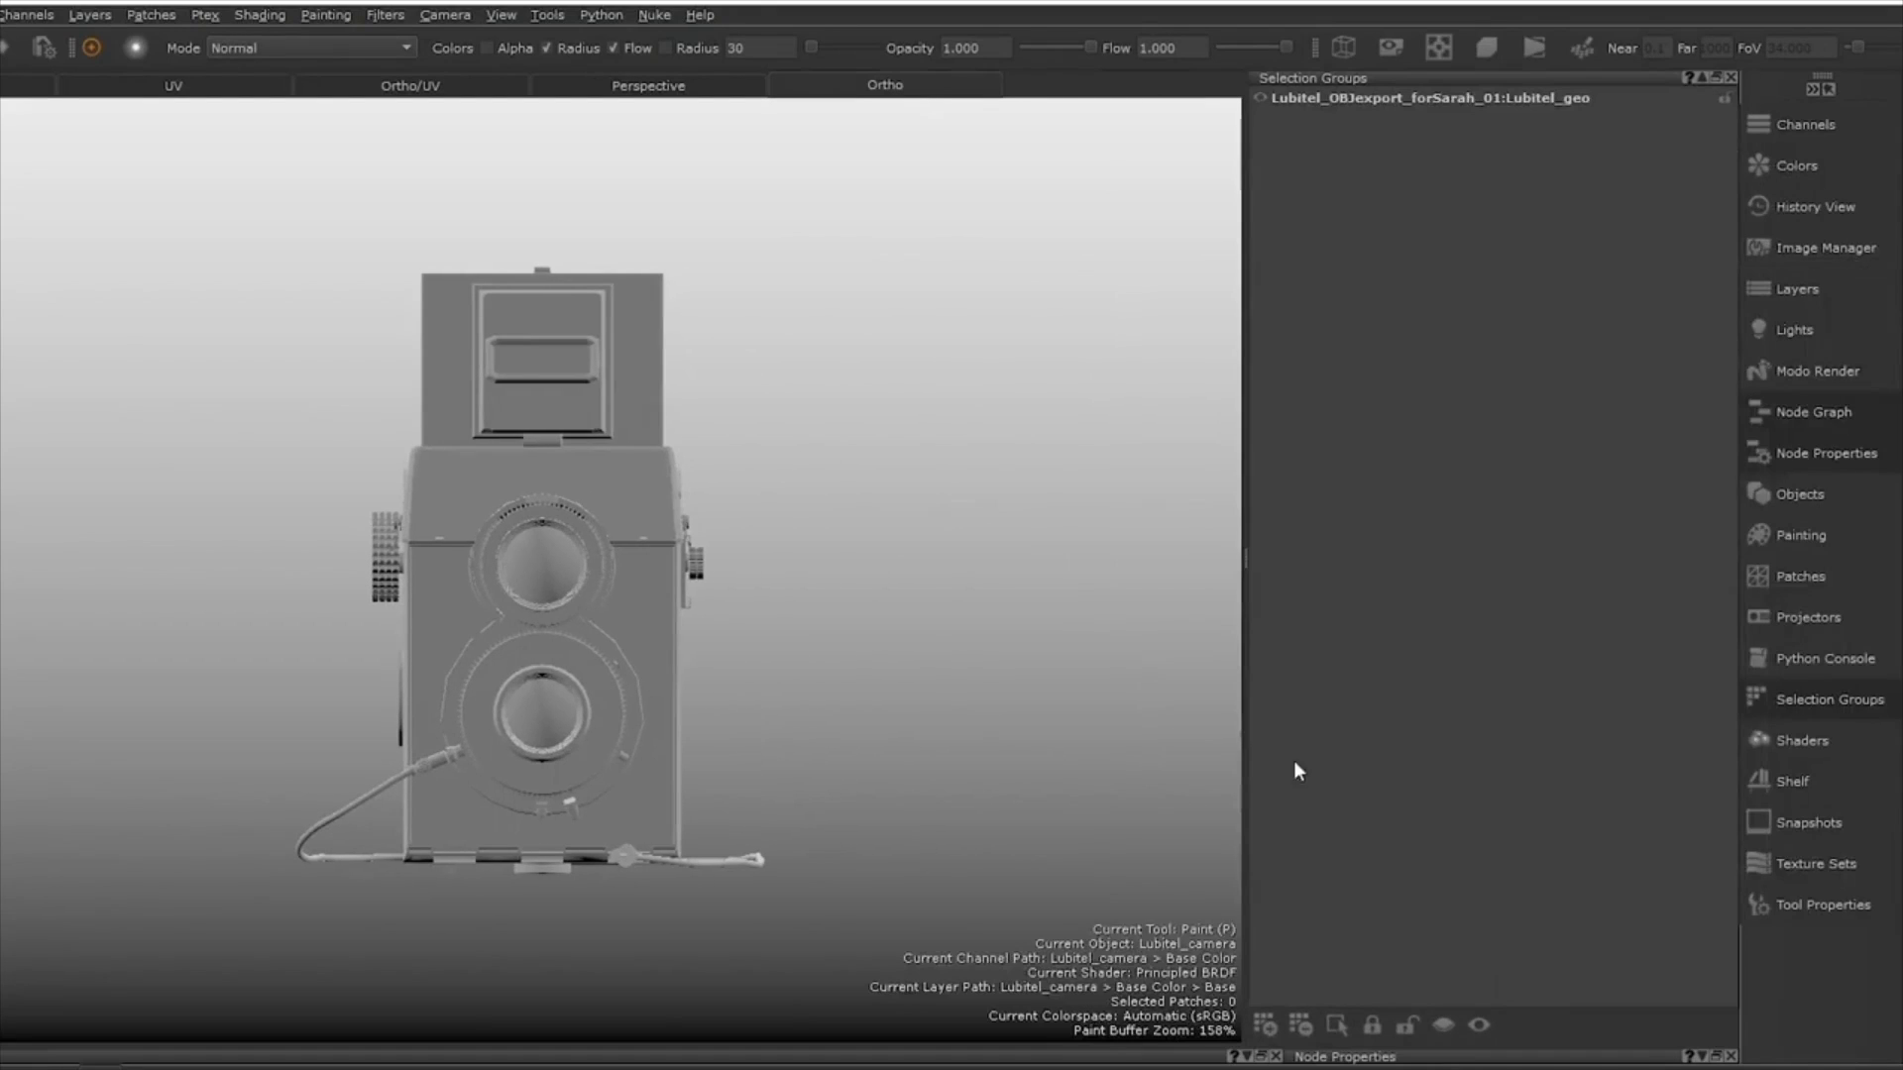